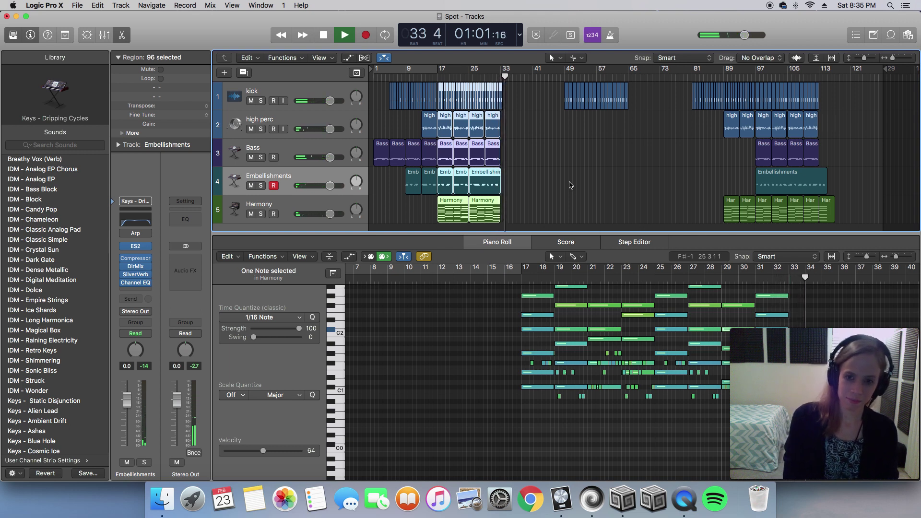
Stop playback and review the Harmony regions at bars 17–33 and the kick regions at bars 49–65.
key(space)
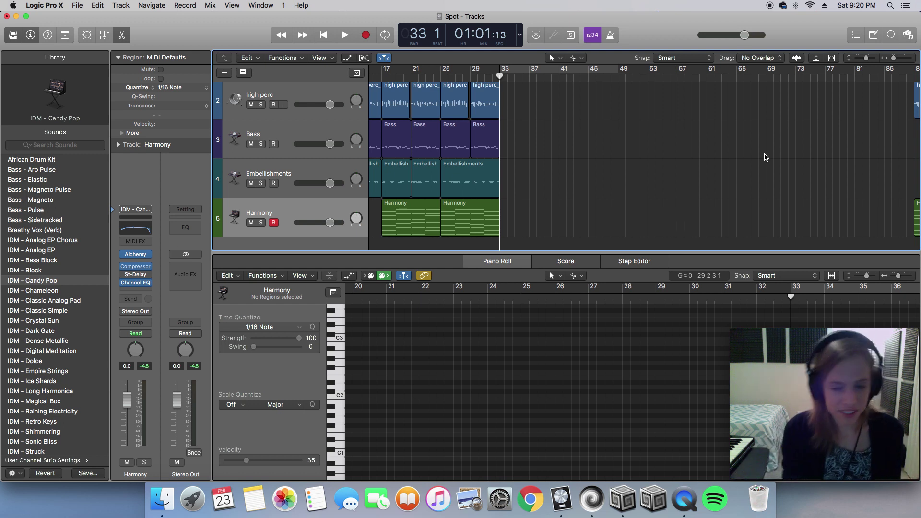
scroll(766, 158, left, 1)
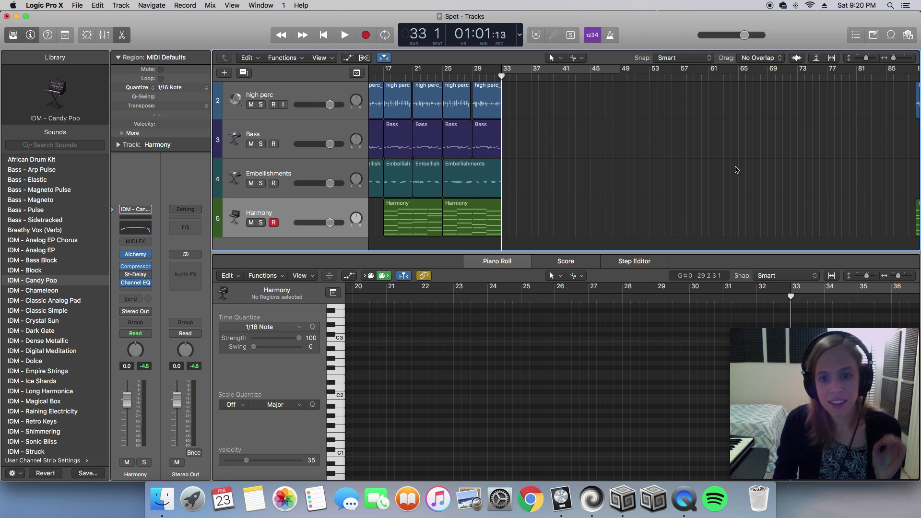
drag(519, 216, 382, 212)
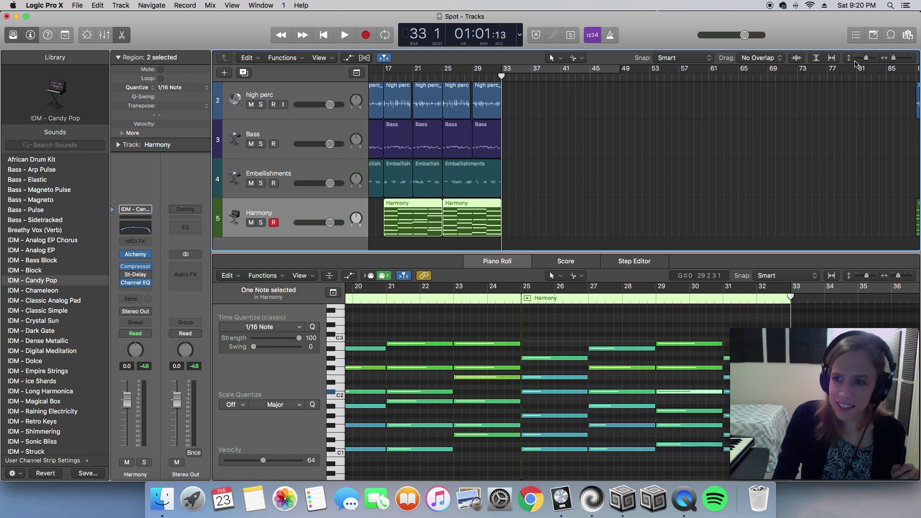
drag(866, 58, 862, 58)
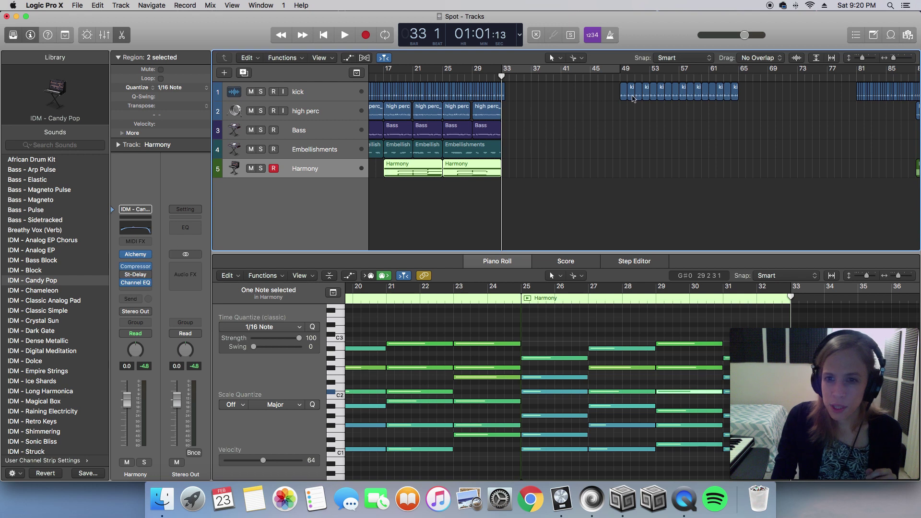
drag(795, 92, 580, 94)
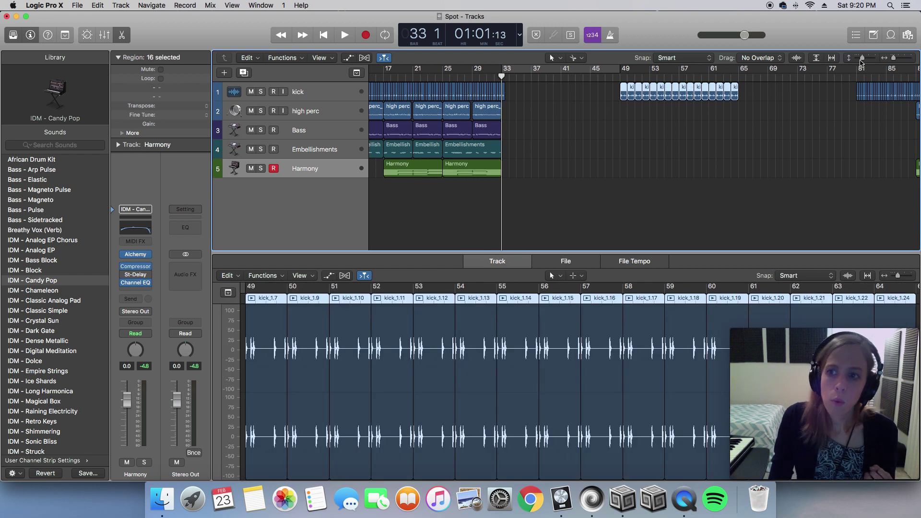
drag(861, 59, 865, 58)
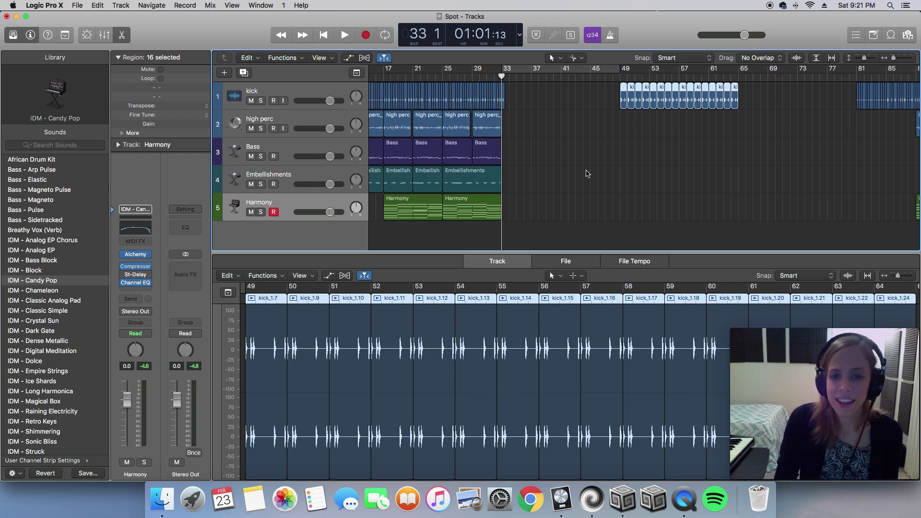
Repeat the two Harmony regions at bars 17–33 twice, filling the Harmony track up to bar 65.
drag(530, 210, 368, 208)
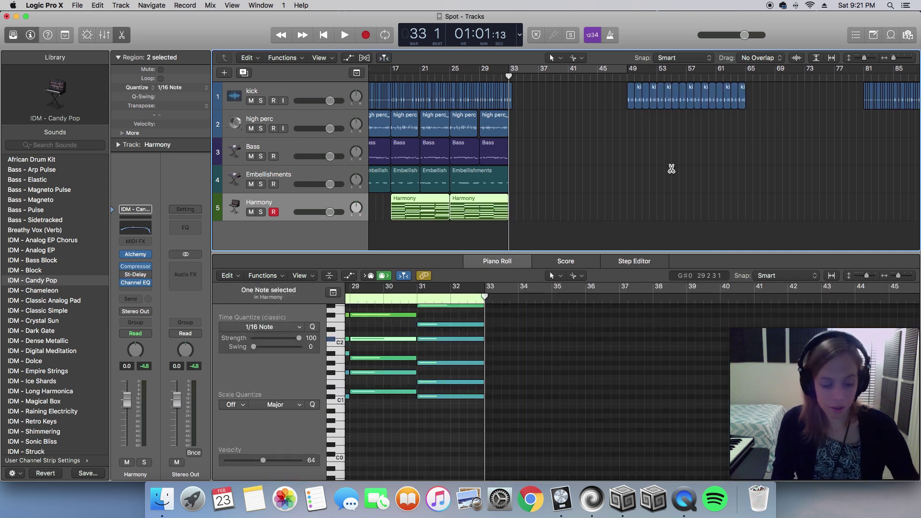
key(super+r)
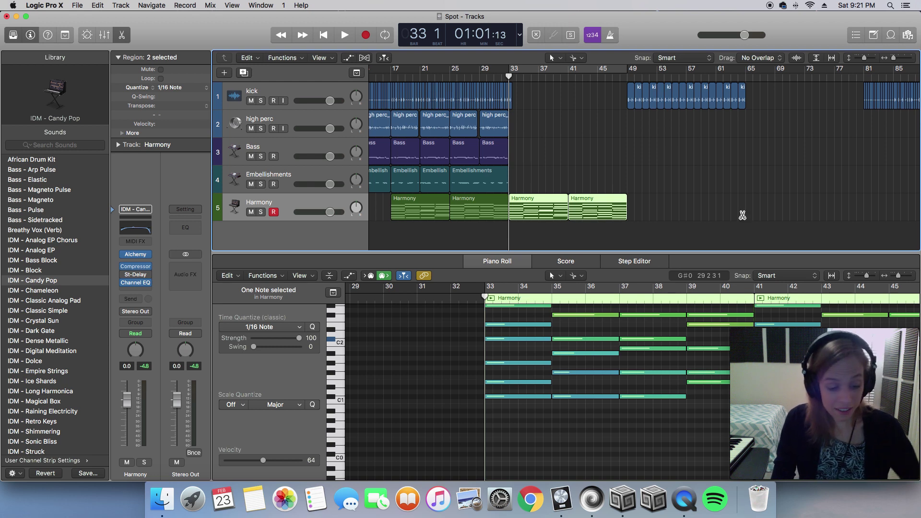
key(super+r)
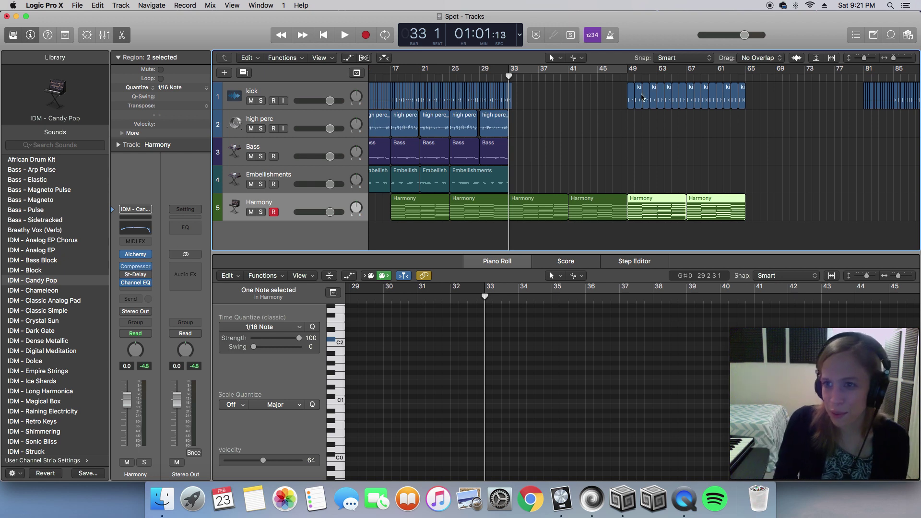
drag(864, 57, 865, 58)
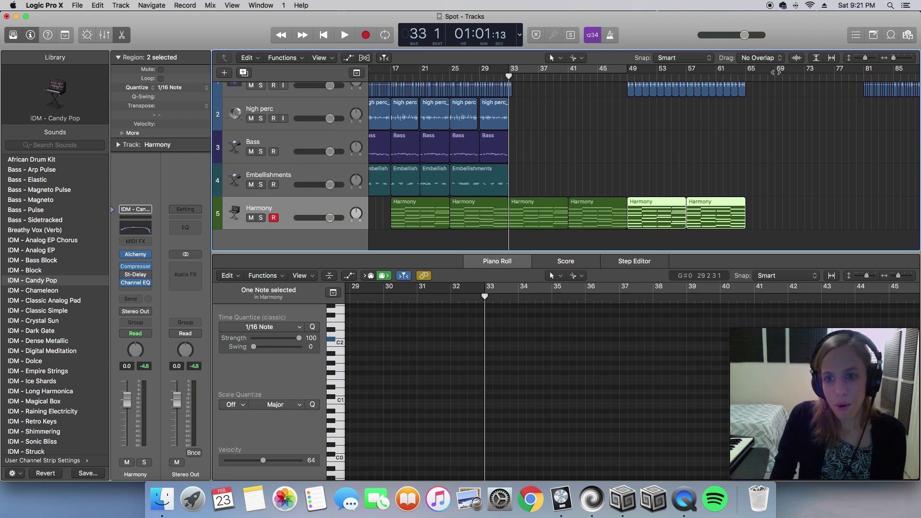
Bring up the repeated Harmony regions at bars 33–49 in the Piano Roll and play them from bar 33.
drag(534, 167, 574, 222)
scroll(432, 432, right, 5)
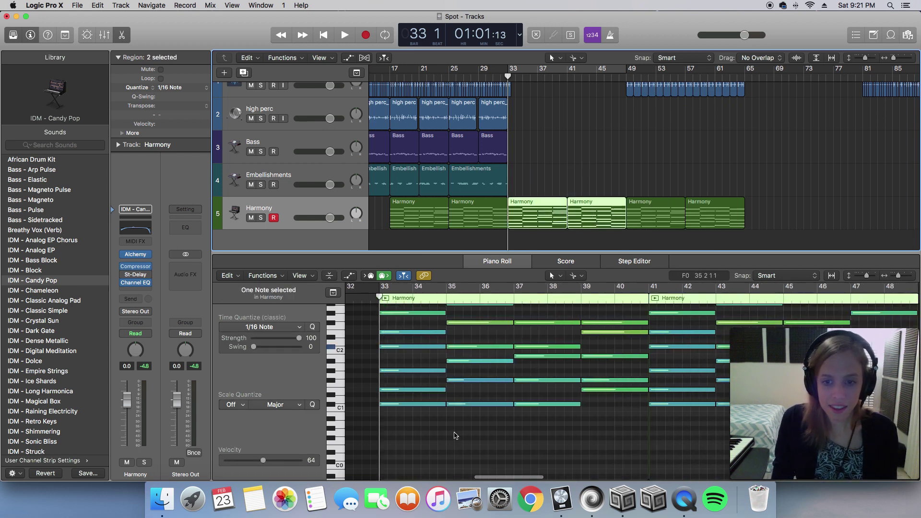
scroll(455, 435, up, 2)
scroll(455, 436, right, 2)
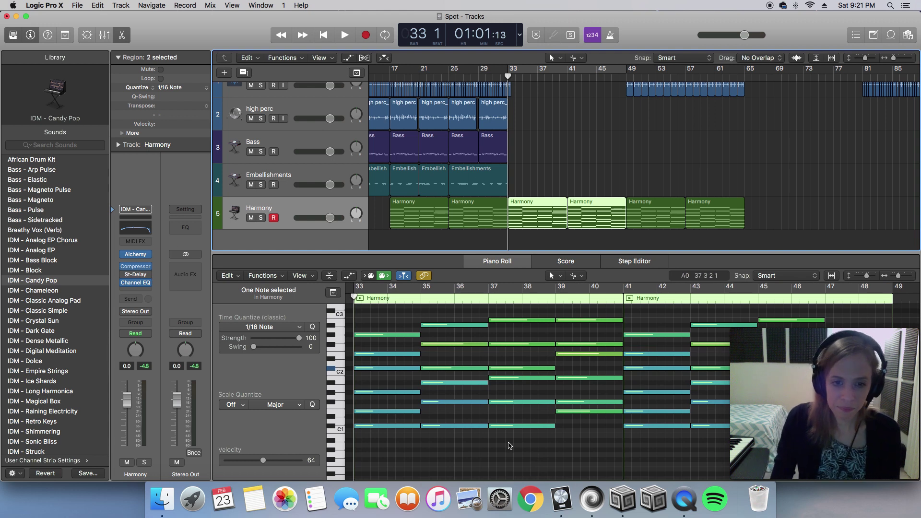
key(space)
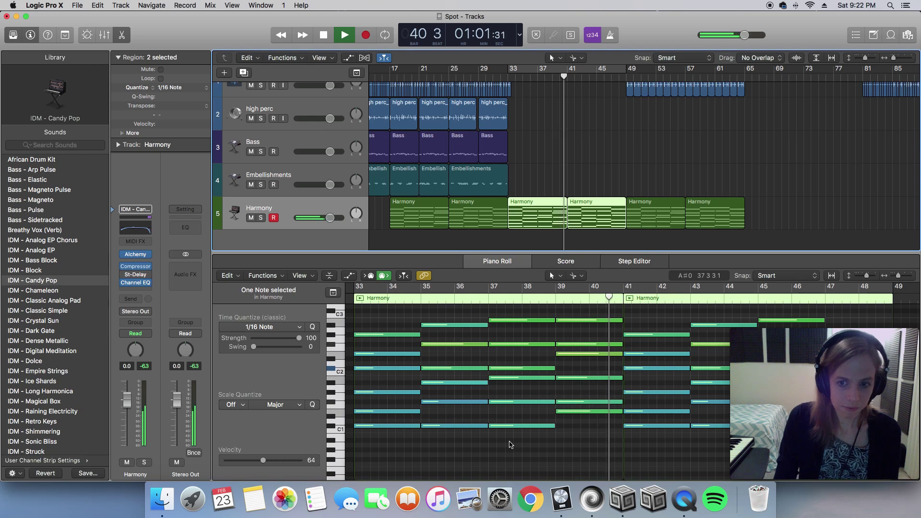
key(space)
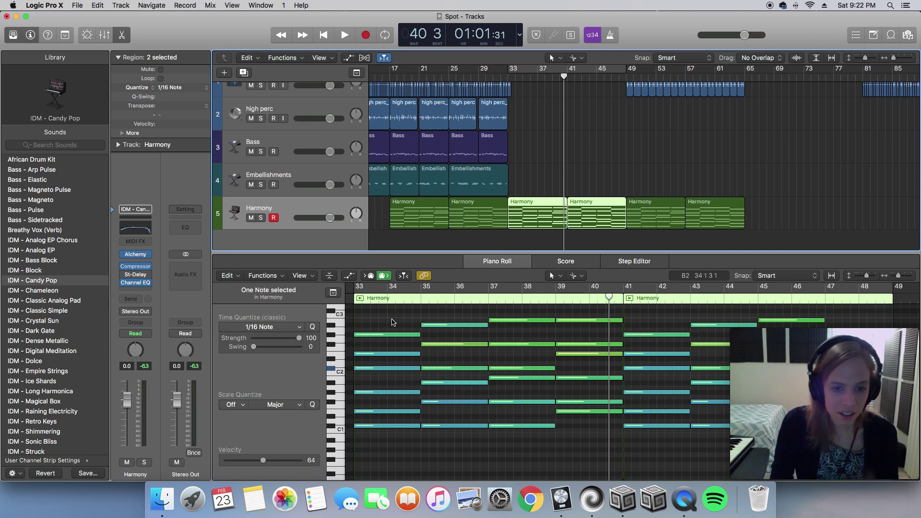
Audition the full bar 33 chord and lower the C#1 note at bar 35 to B0.
drag(394, 317, 431, 445)
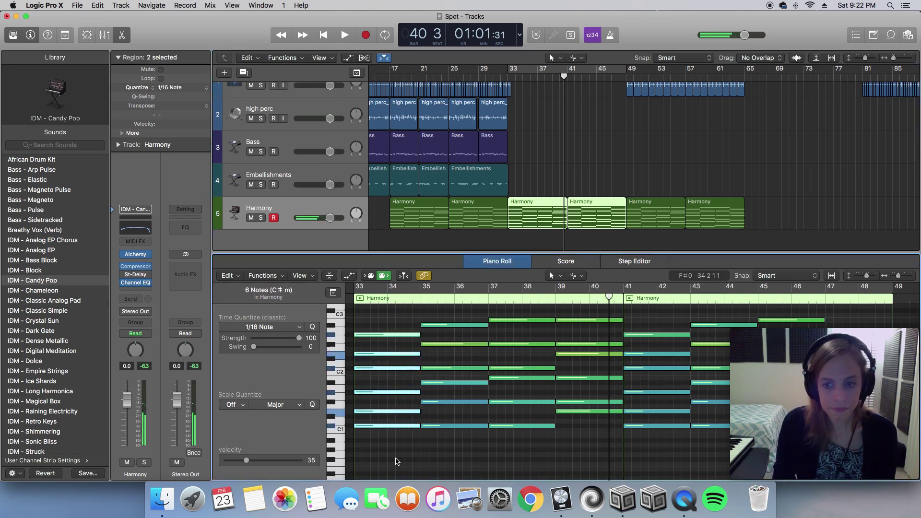
click(439, 456)
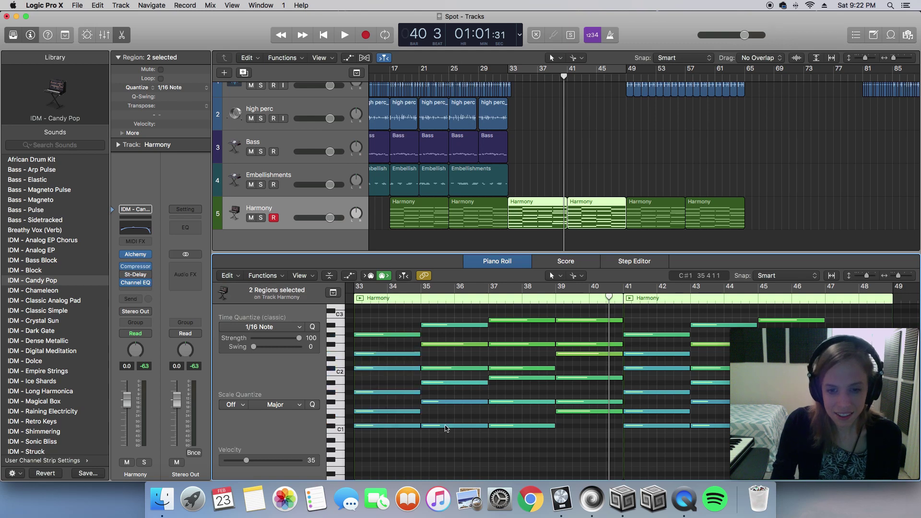
drag(445, 427, 440, 405)
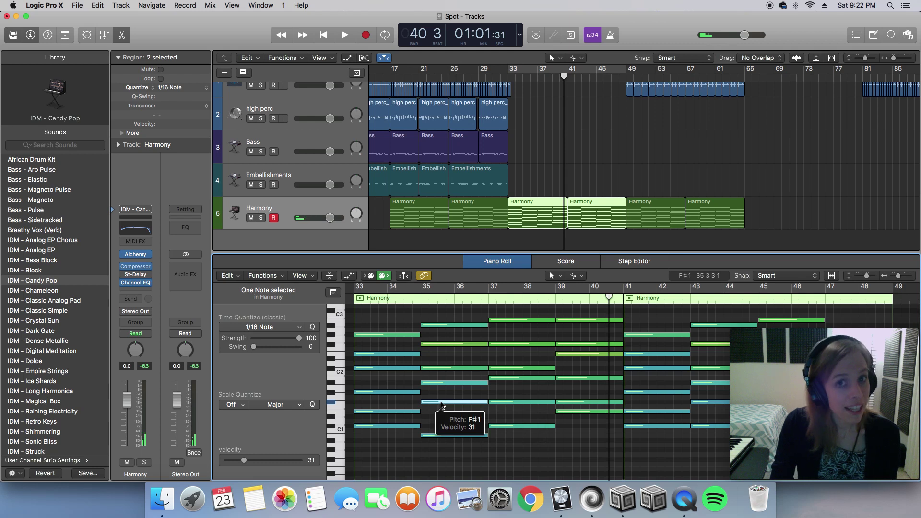
Audition individual notes of the bar 33 chord and play the harmony briefly from bar 35.
click(403, 411)
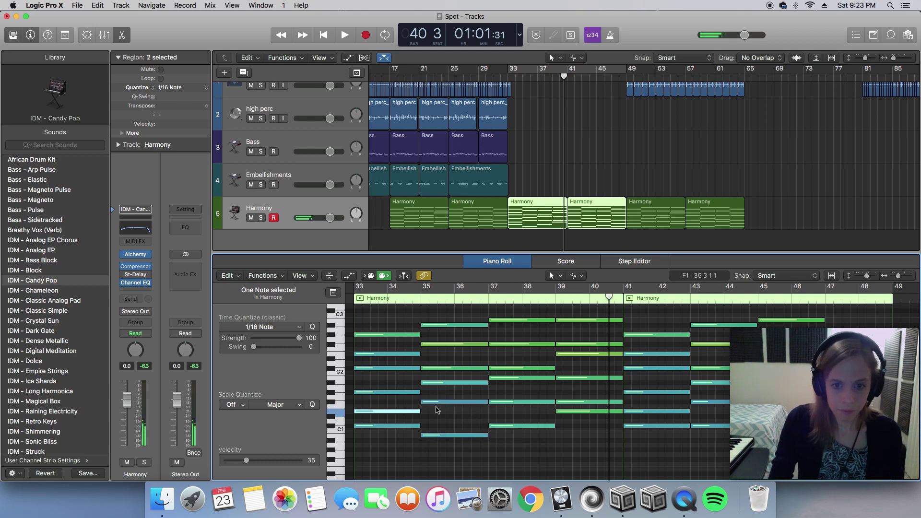
click(413, 387)
click(423, 304)
key(space)
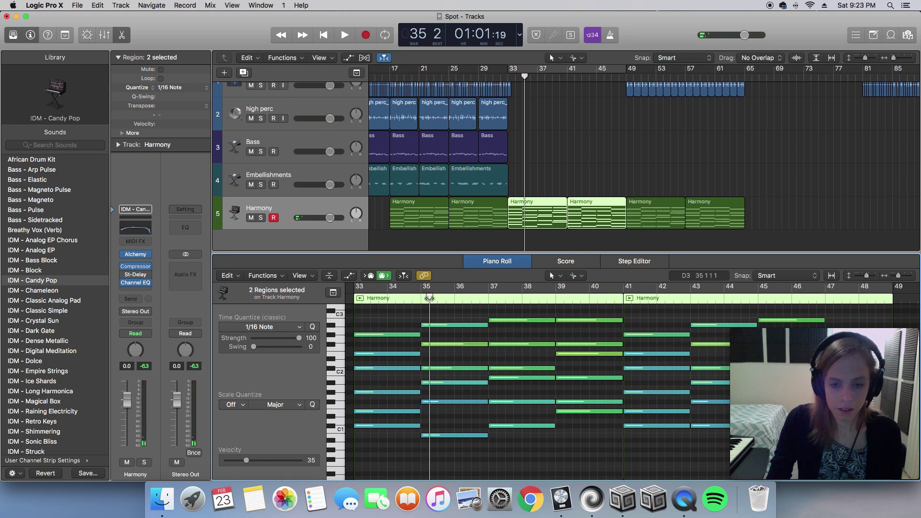
key(space)
Add an E1 note to the bar 35 chord, lower it to D#1 and audition it with the B0 note.
click(433, 411)
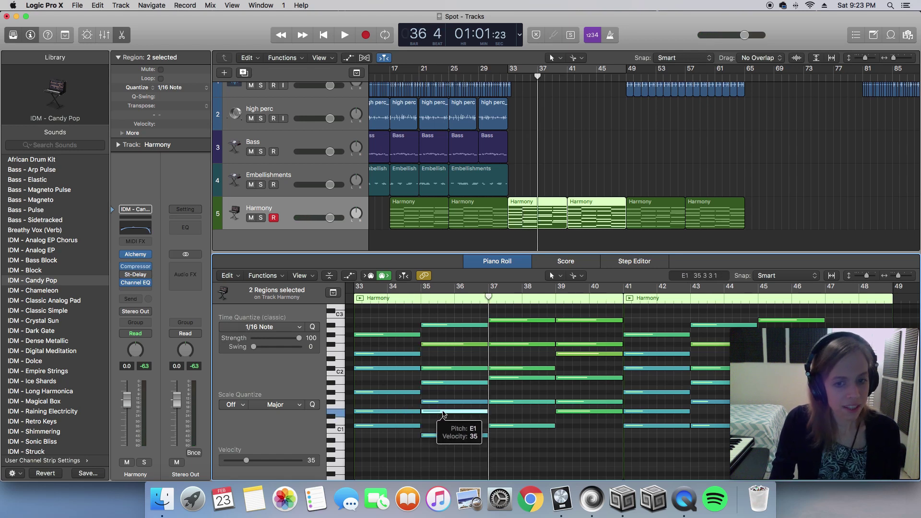
drag(443, 413, 441, 419)
click(438, 435)
click(442, 416)
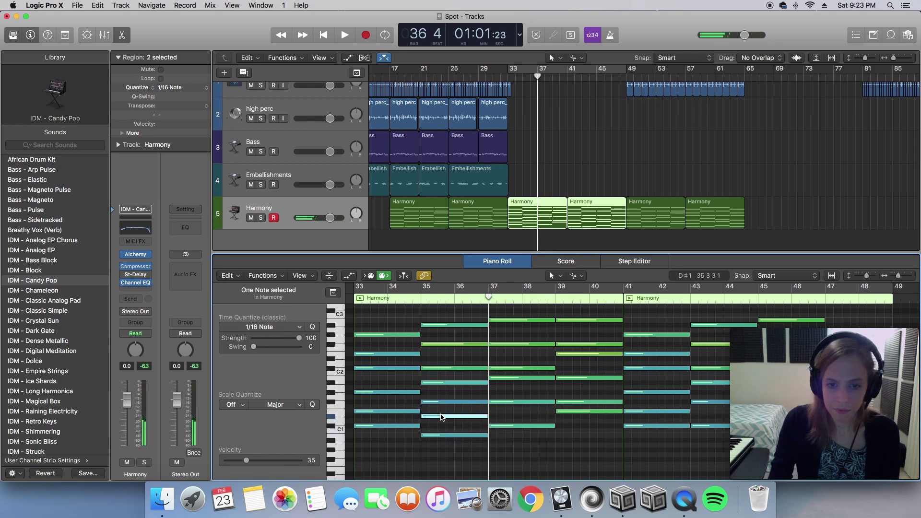
Lower the A#1 note of the bar 35 chord stepwise to G#1, auditioning the chord's lower notes.
click(443, 402)
click(443, 384)
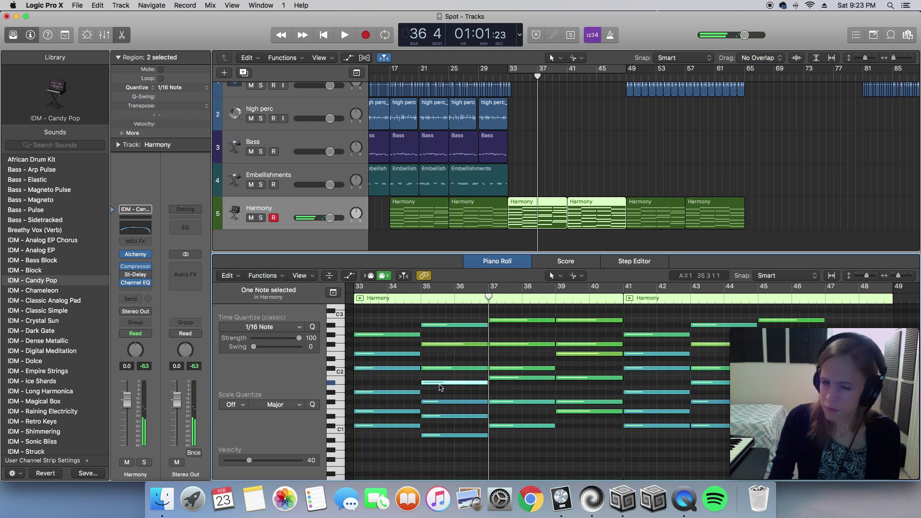
drag(440, 386, 440, 391)
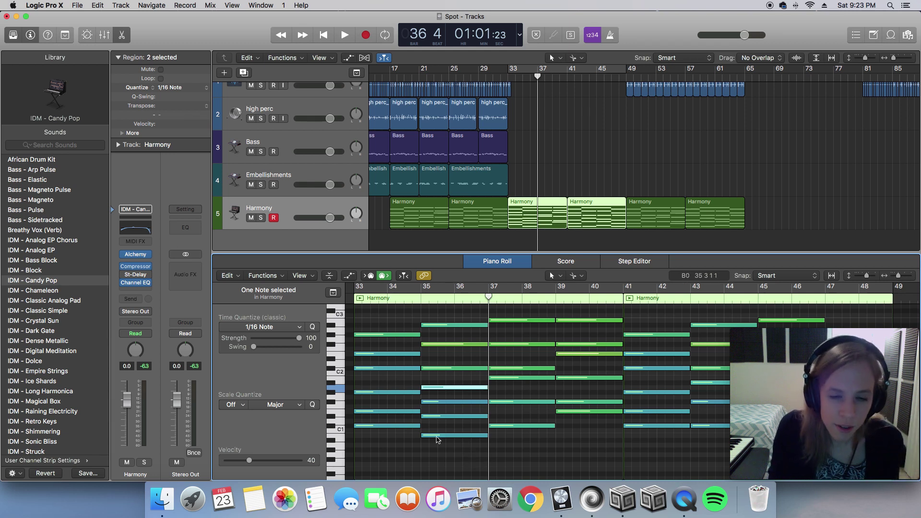
click(437, 436)
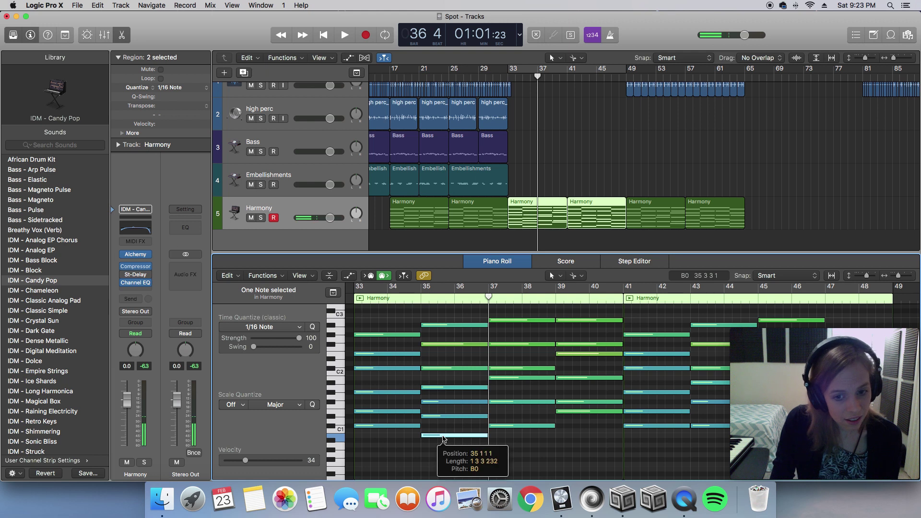
drag(443, 437, 440, 417)
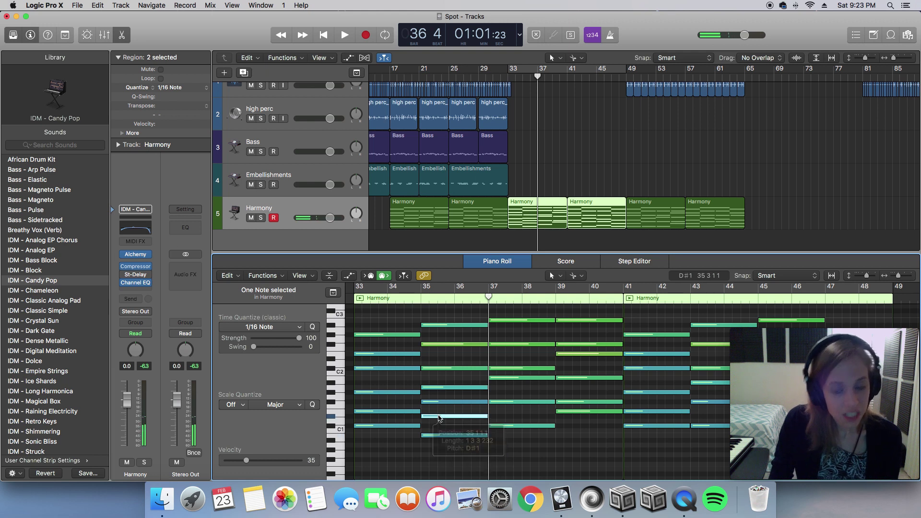
click(438, 404)
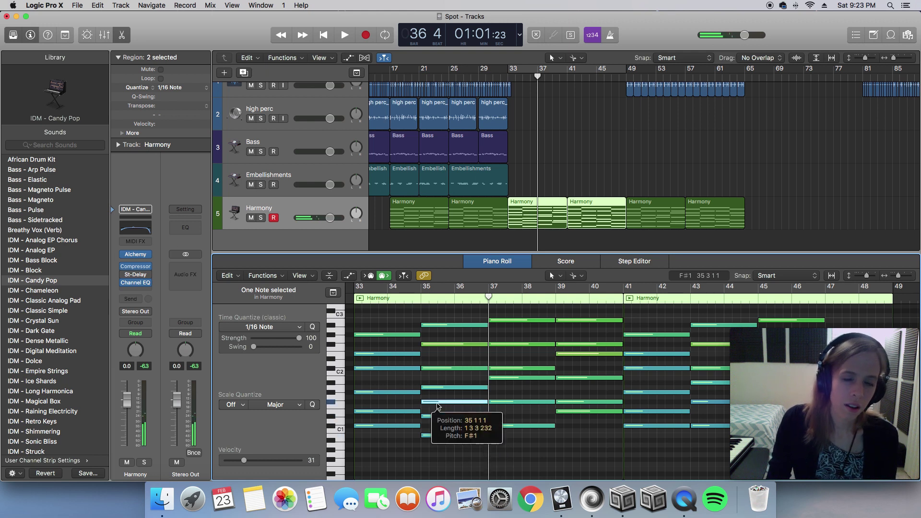
drag(438, 389, 437, 394)
Audition the four lowest notes of the bar 35 chord together, and again with the C#2 note included.
drag(451, 460, 444, 381)
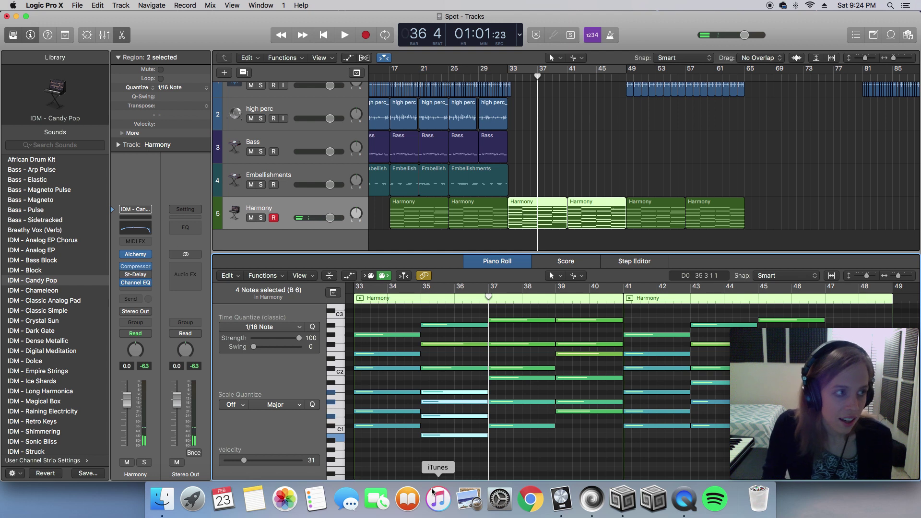
click(434, 369)
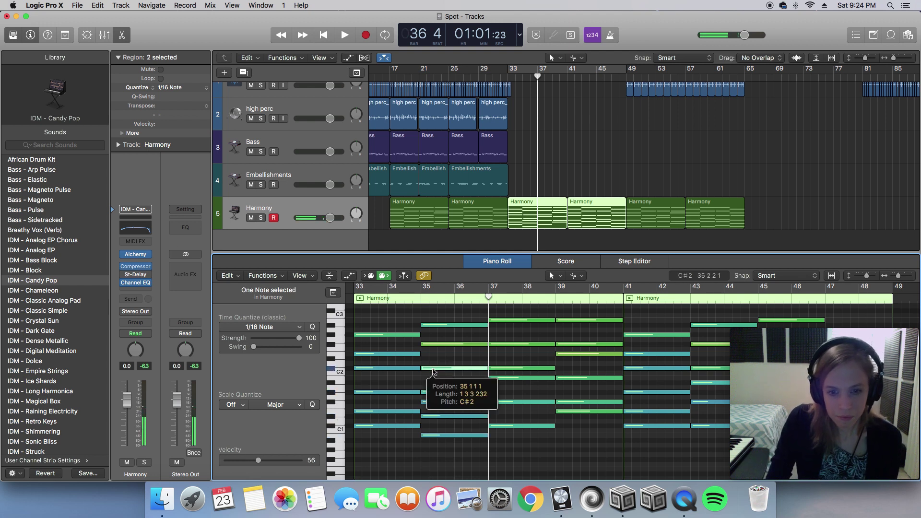
drag(434, 370, 433, 371)
drag(458, 460, 452, 363)
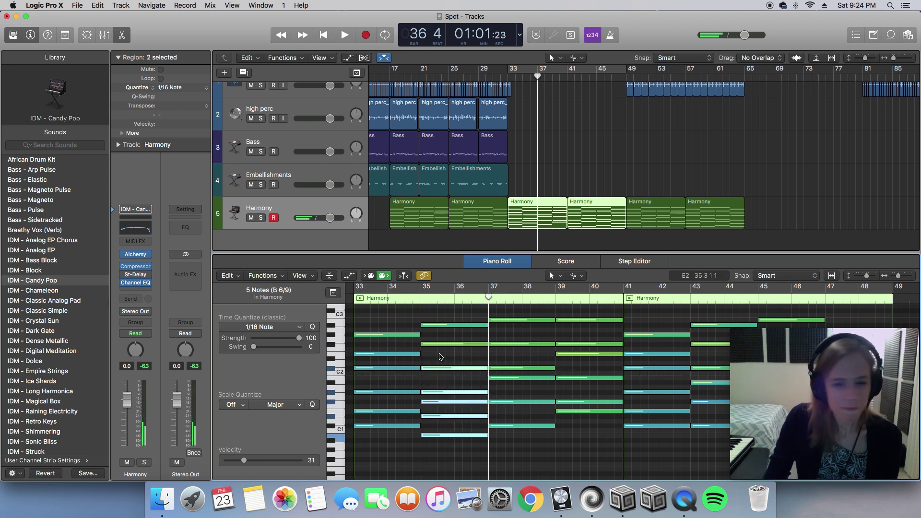
click(442, 357)
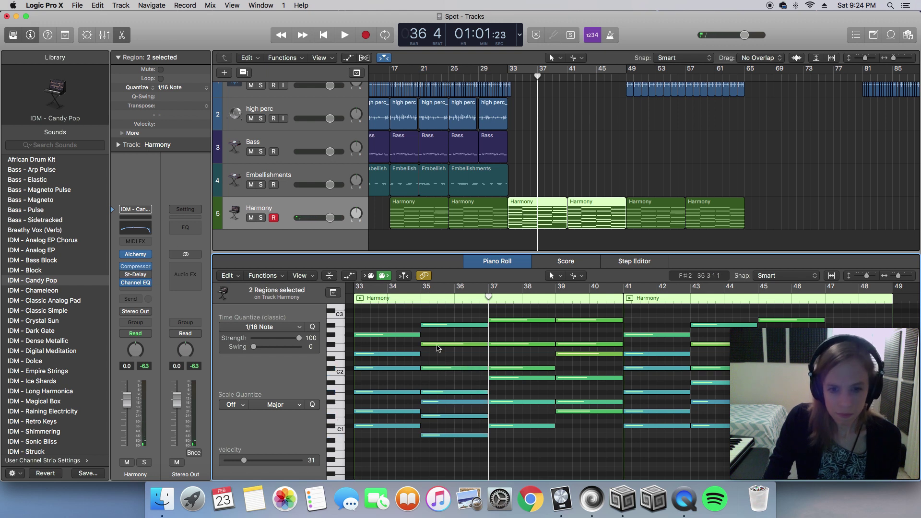
Set the velocity of the F#2 note at bar 35 to 67.
click(437, 345)
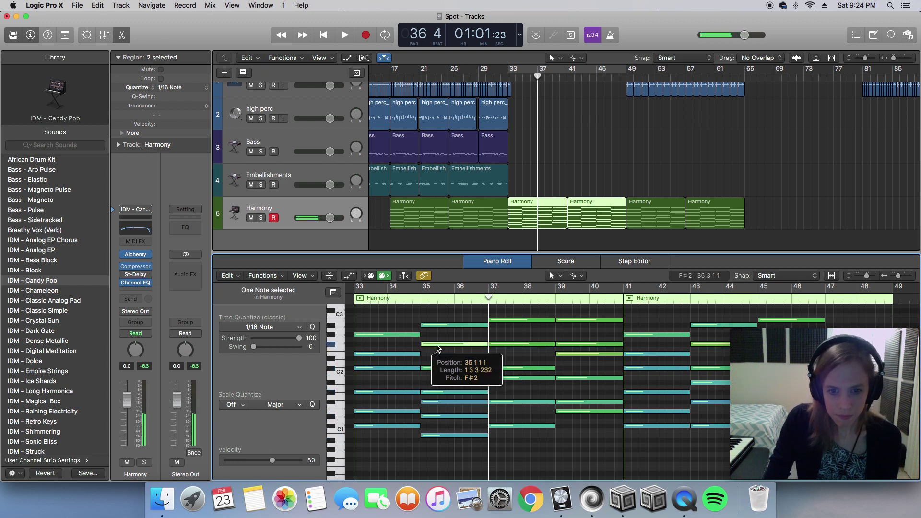
click(264, 461)
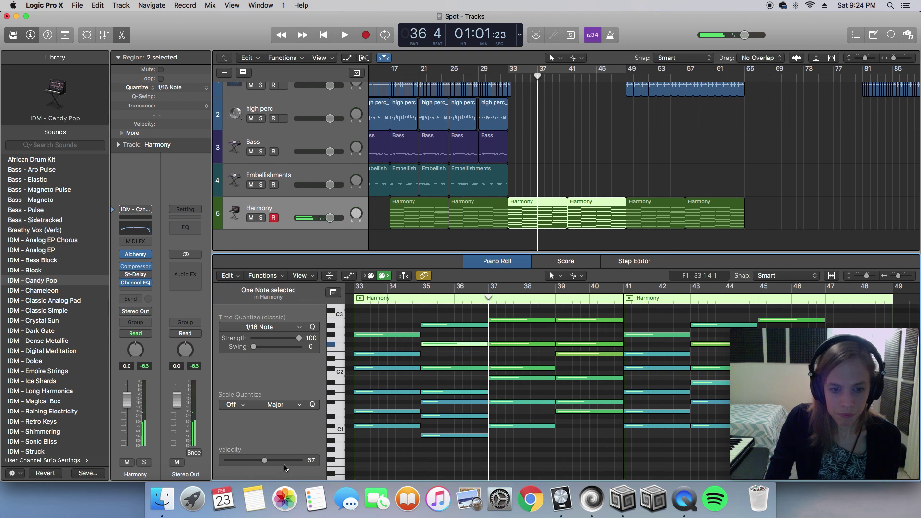
click(403, 458)
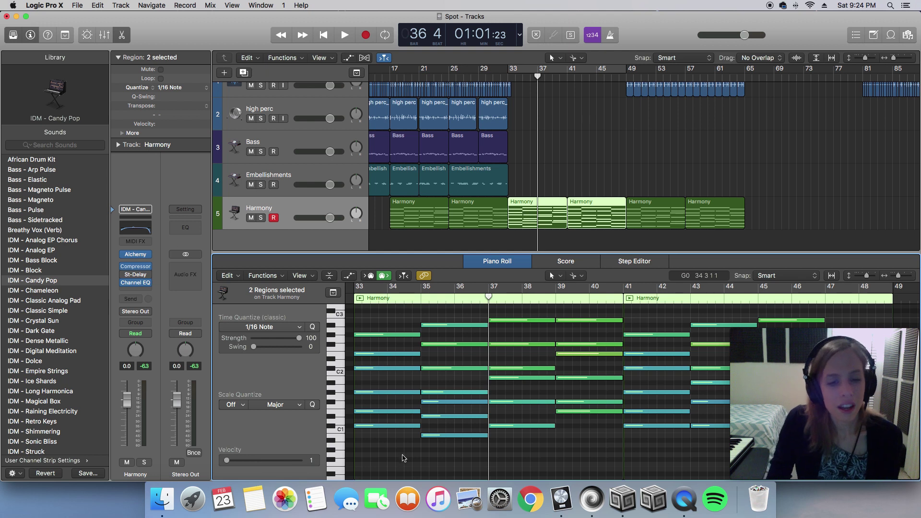
click(456, 345)
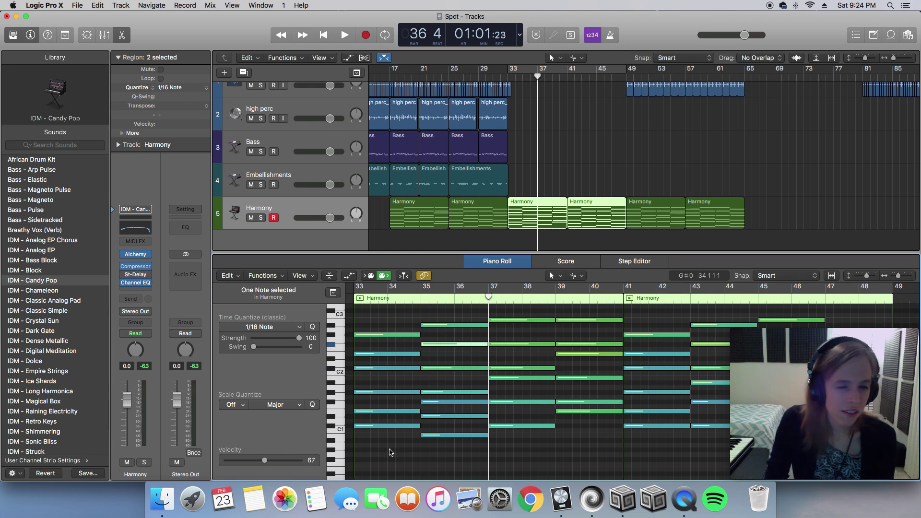
mouse_move(437, 347)
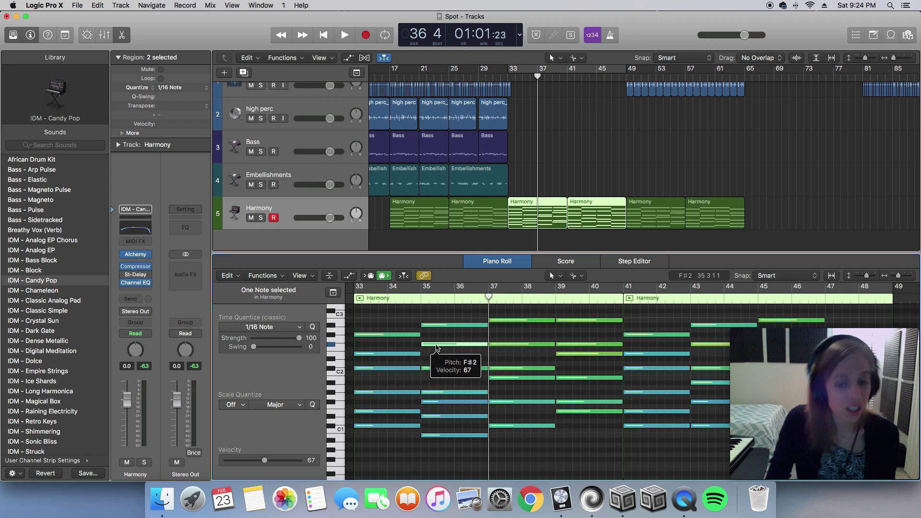
Raise the F#2 note of the bar 35 chord to G#2, move its A#2 note down to D#2, and audition the whole chord.
drag(438, 347, 438, 324)
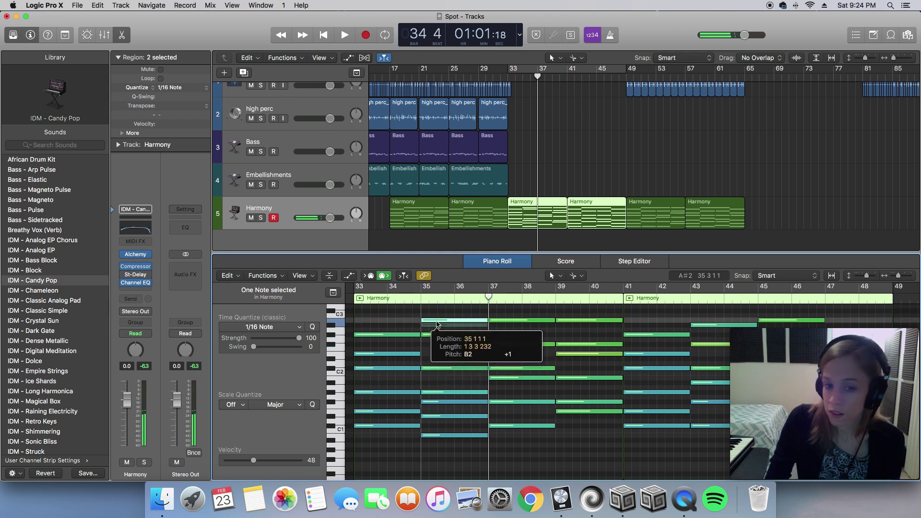
click(395, 335)
click(444, 335)
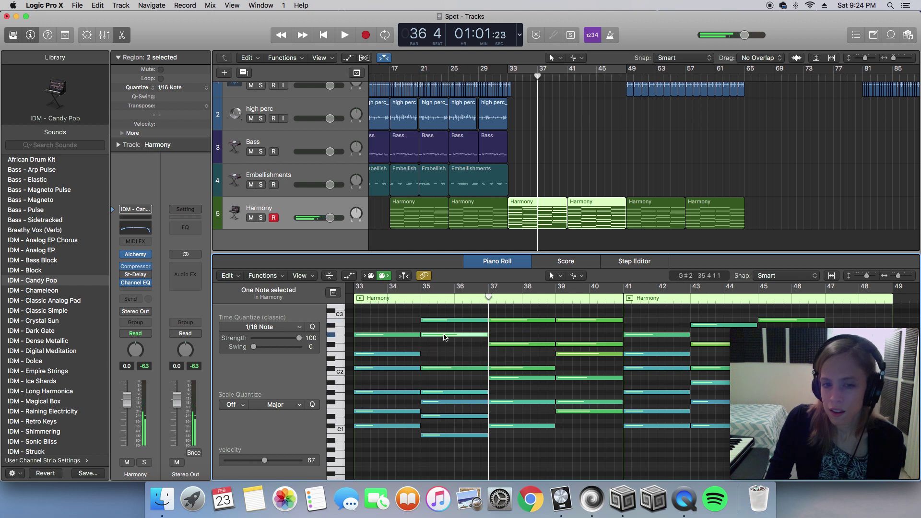
drag(445, 321, 447, 359)
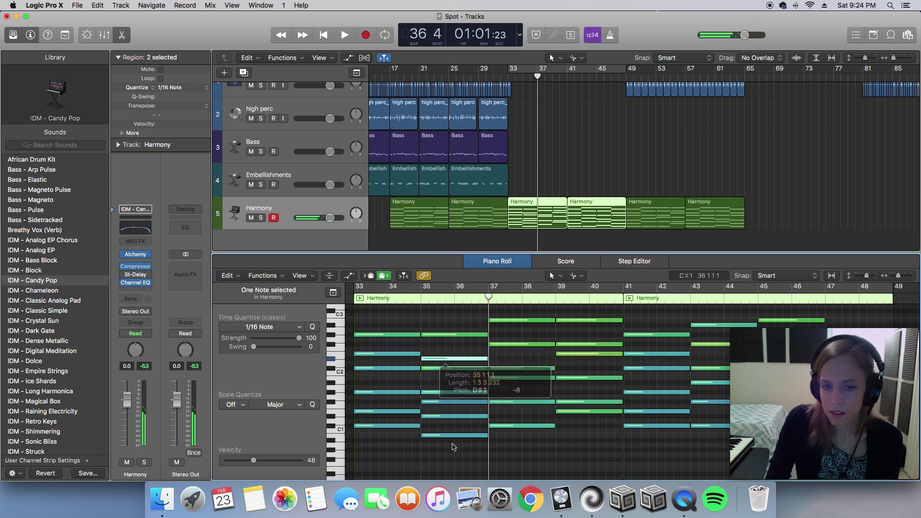
drag(452, 464, 447, 322)
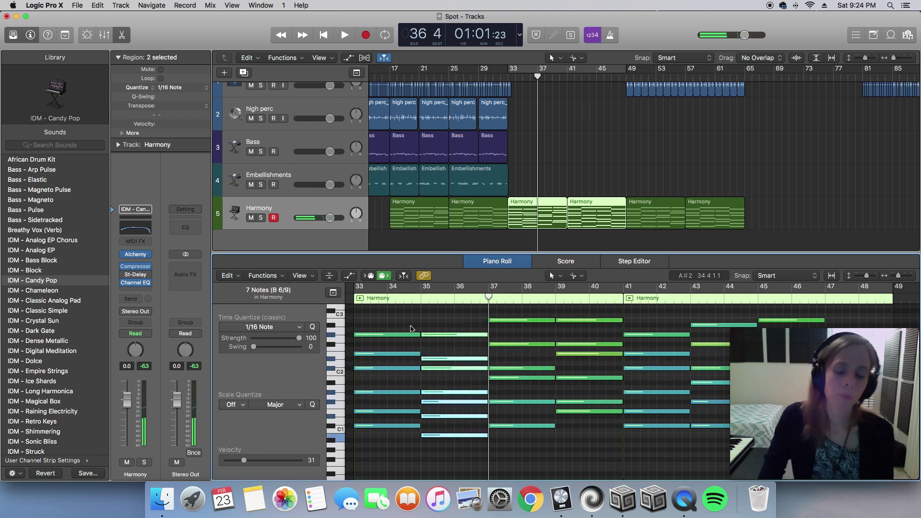
Play the Harmony region from bar 33 through the reworked bar 35 chord.
scroll(417, 323, left, 3)
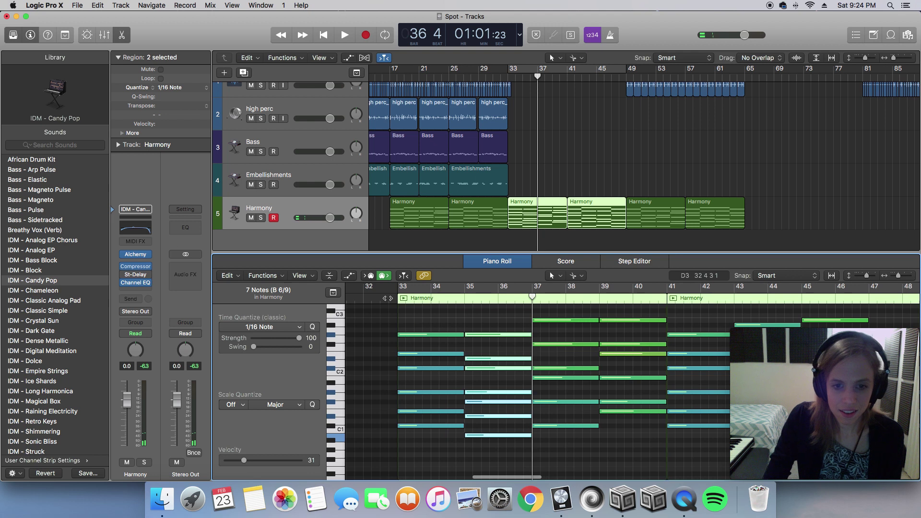
click(389, 296)
key(space)
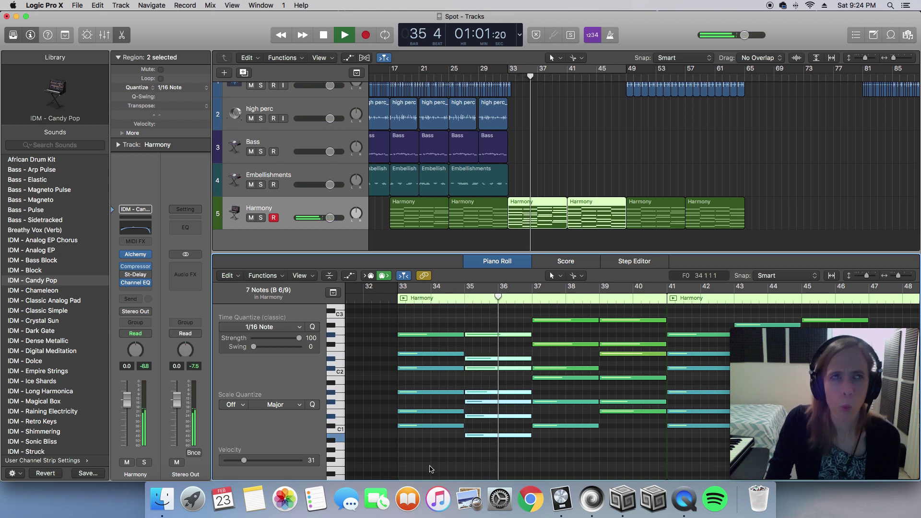
key(space)
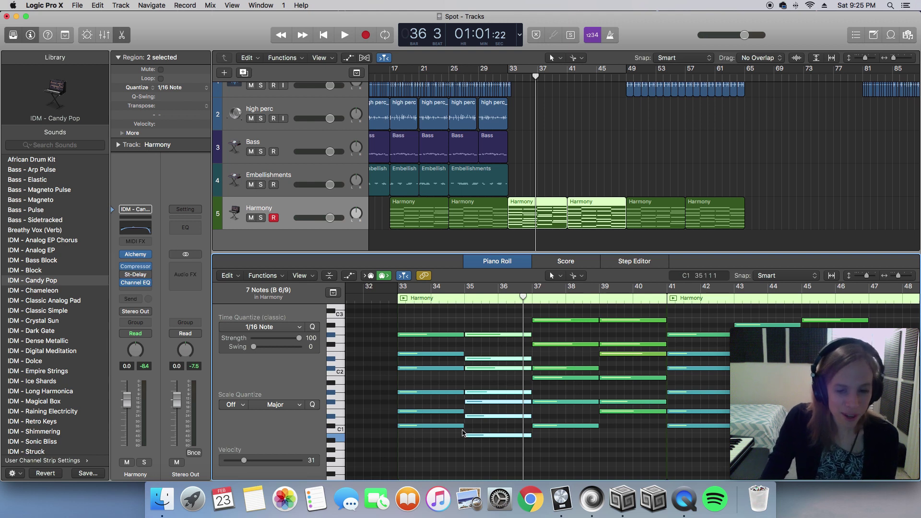
Audition the B0, D#1 and G#1 notes of the bar 35 chord individually.
scroll(433, 451, right, 2)
scroll(433, 451, right, 2)
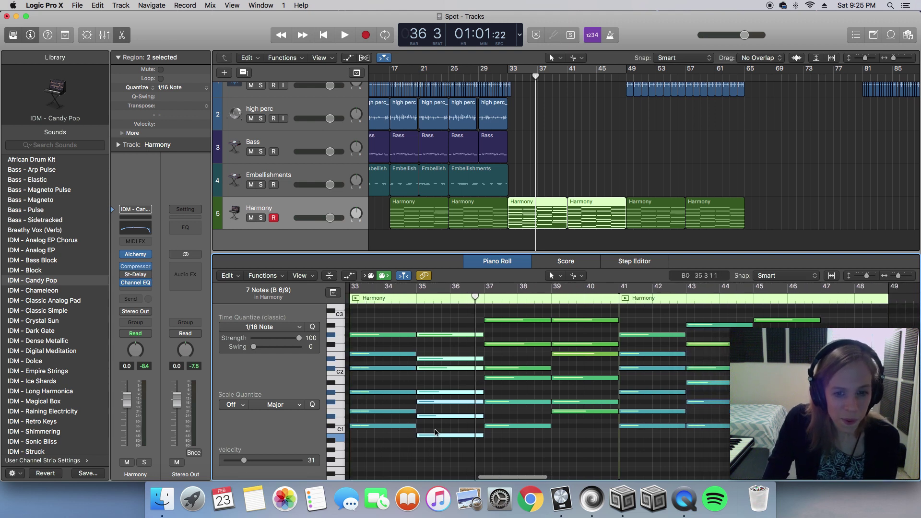
click(434, 436)
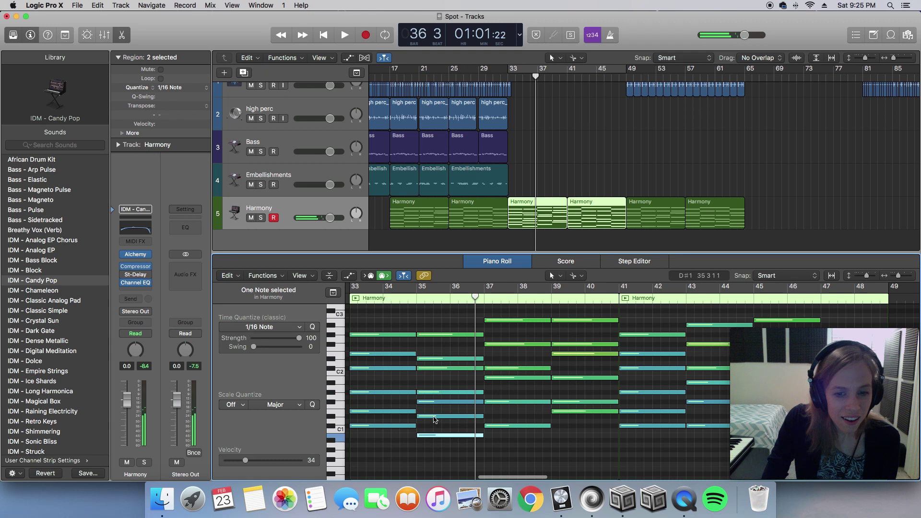
click(433, 416)
mouse_move(432, 403)
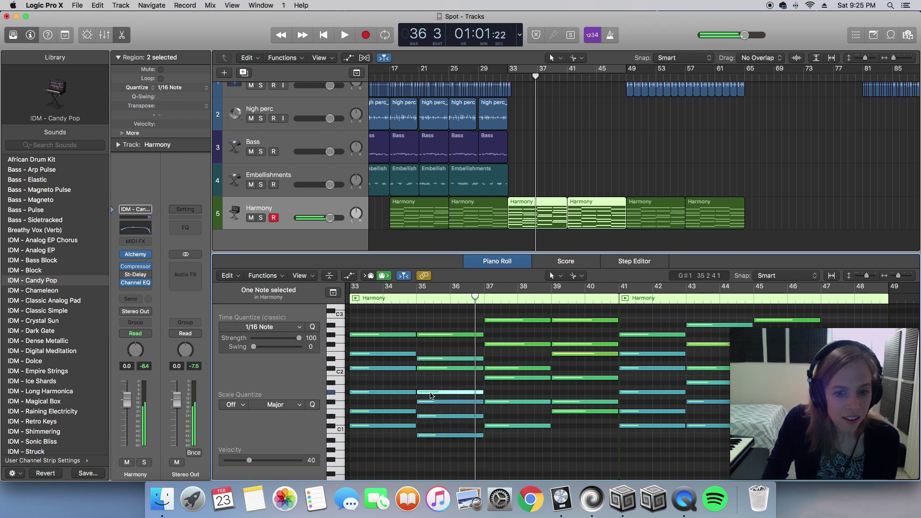
Mute the F#1 note of the bar 35 chord, audition the remaining lower notes and play from bar 35.
click(430, 403)
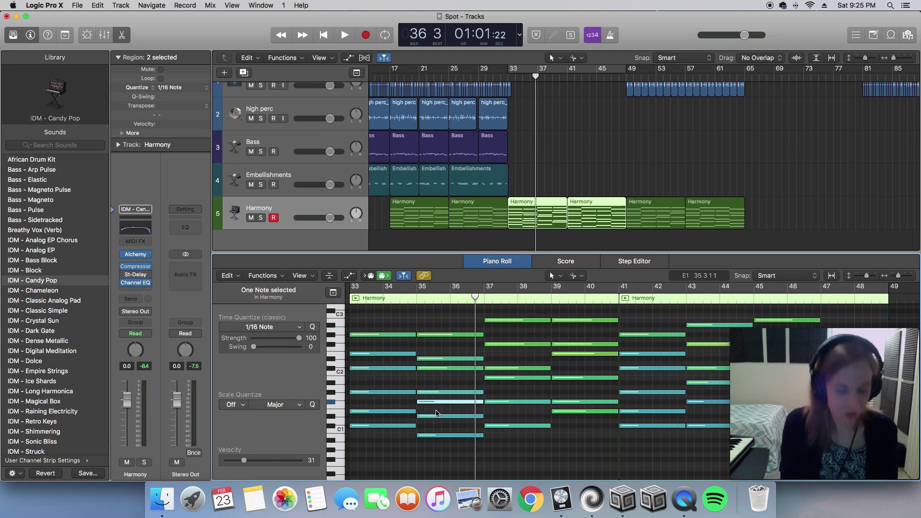
key(ctrl+m)
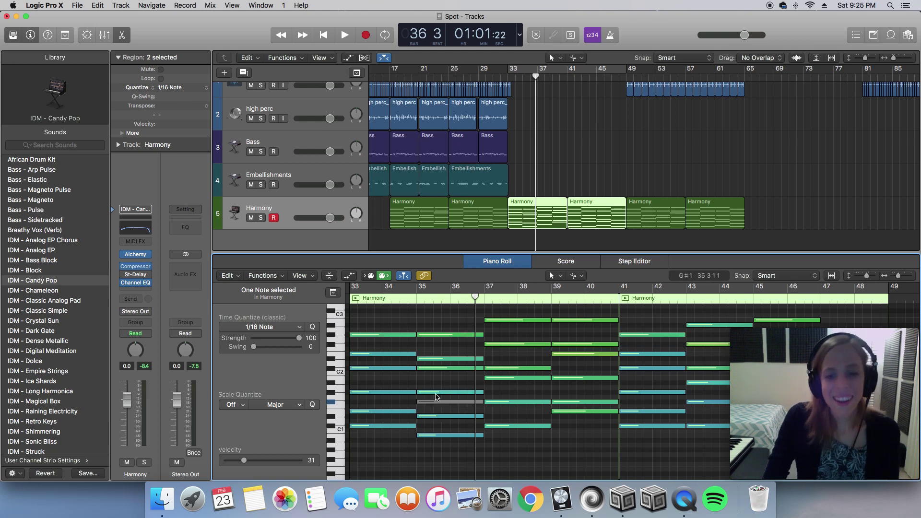
drag(435, 455, 435, 382)
click(417, 299)
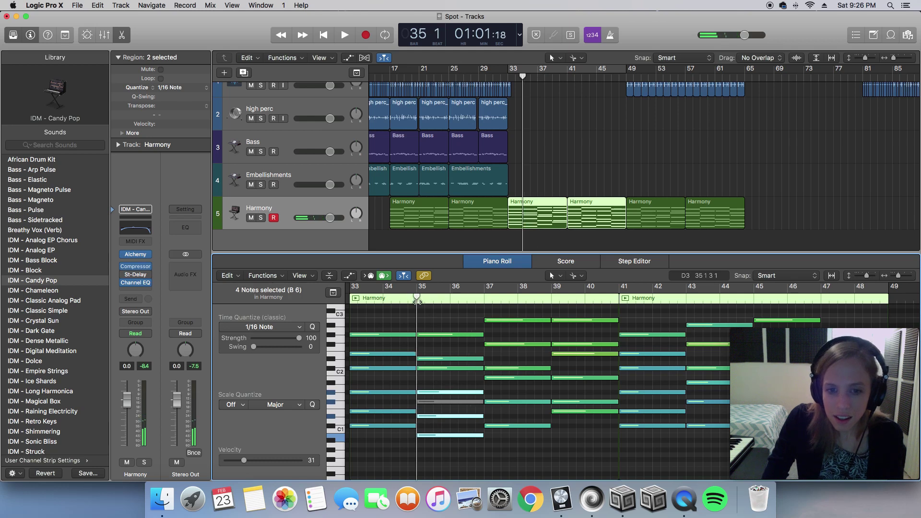
key(space)
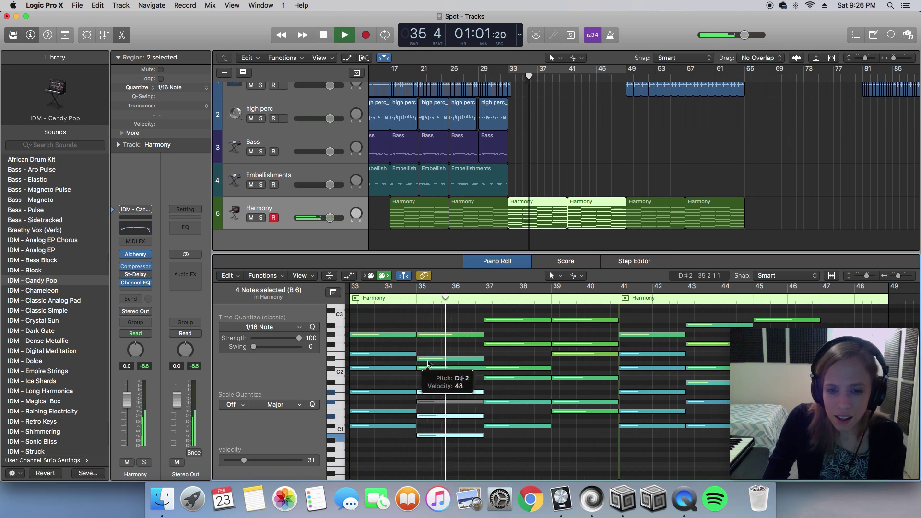
key(space)
Unmute the F#1 note of the bar 35 chord and mute its C#2 note instead.
click(428, 370)
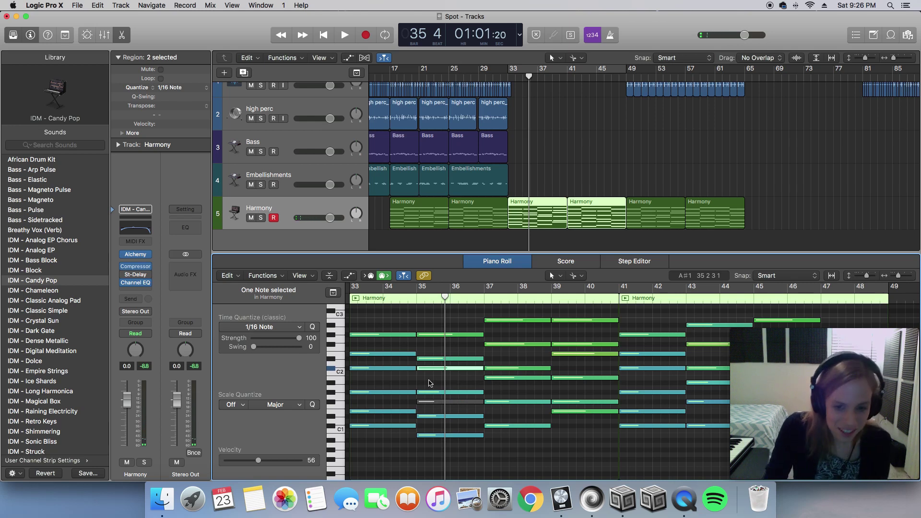
click(428, 408)
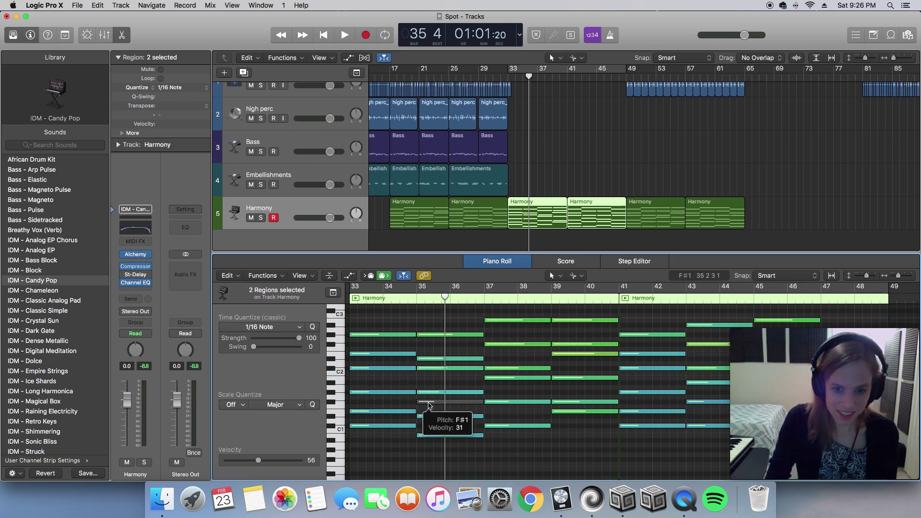
click(429, 406)
key(ctrl+m)
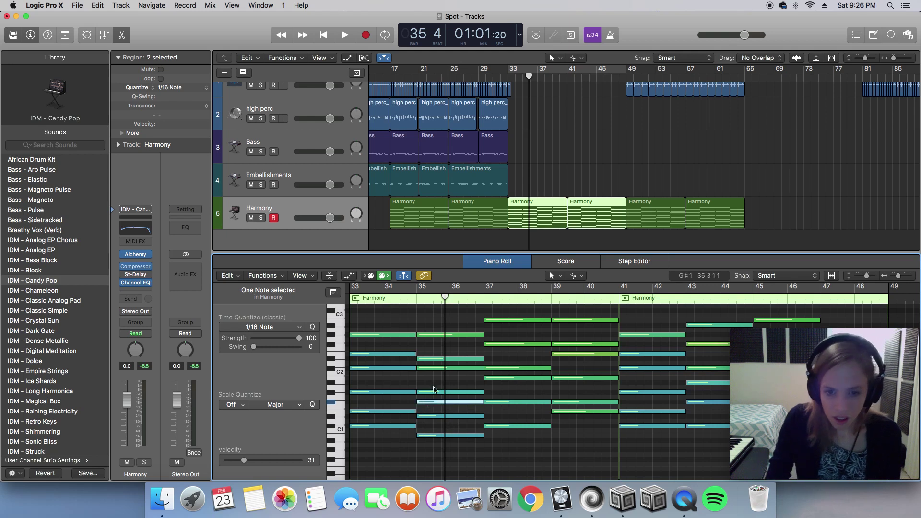
click(431, 369)
key(ctrl+m)
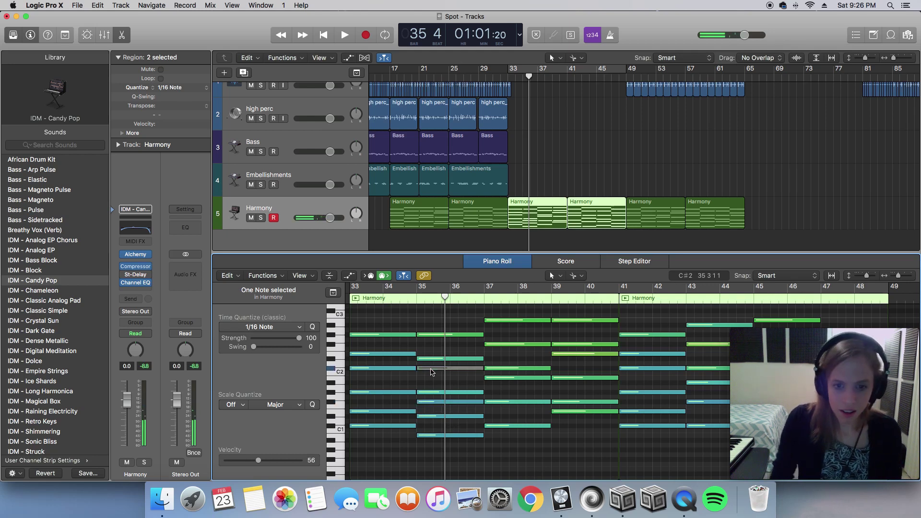
Play back the bar 35 chord with its C#2 note muted, and again with the chord leading into it.
key(space)
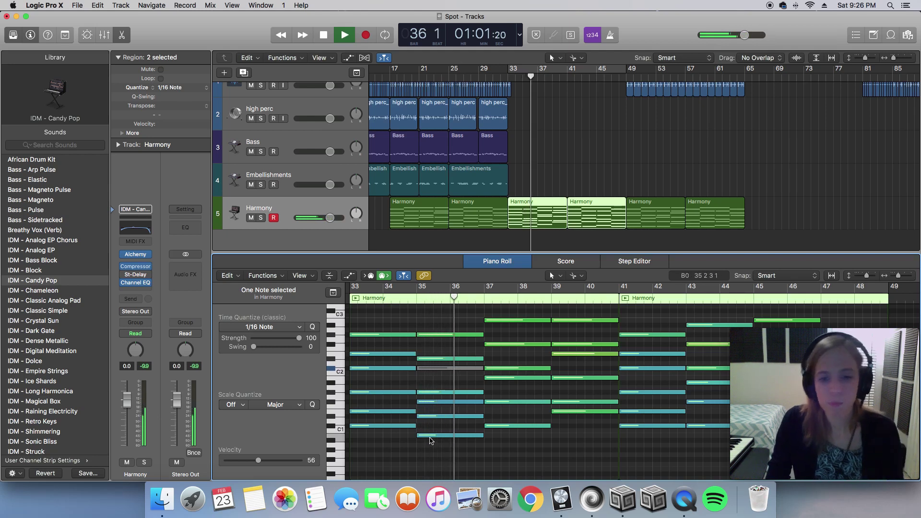
key(space)
scroll(427, 432, left, 3)
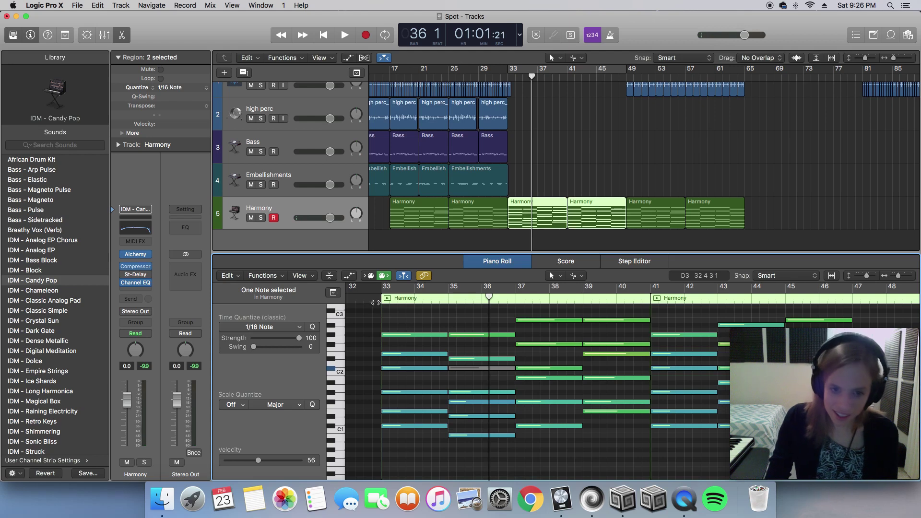
key(space)
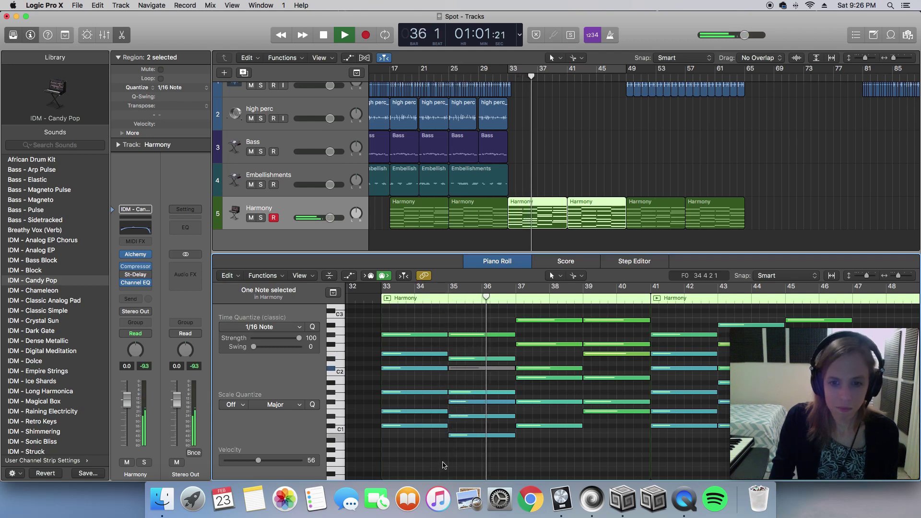
key(space)
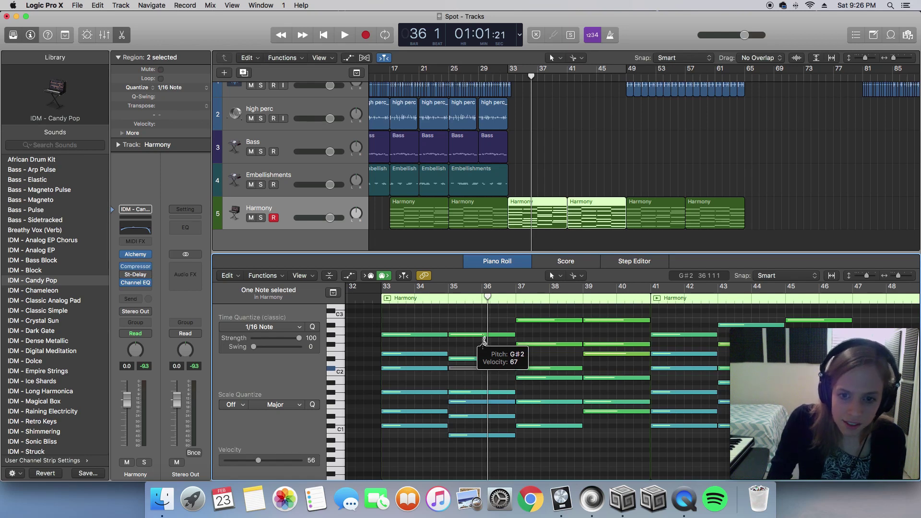
End the G#2 note after bar 35, continue it as an F#2 note through bar 36, and play the passage.
drag(483, 339, 498, 347)
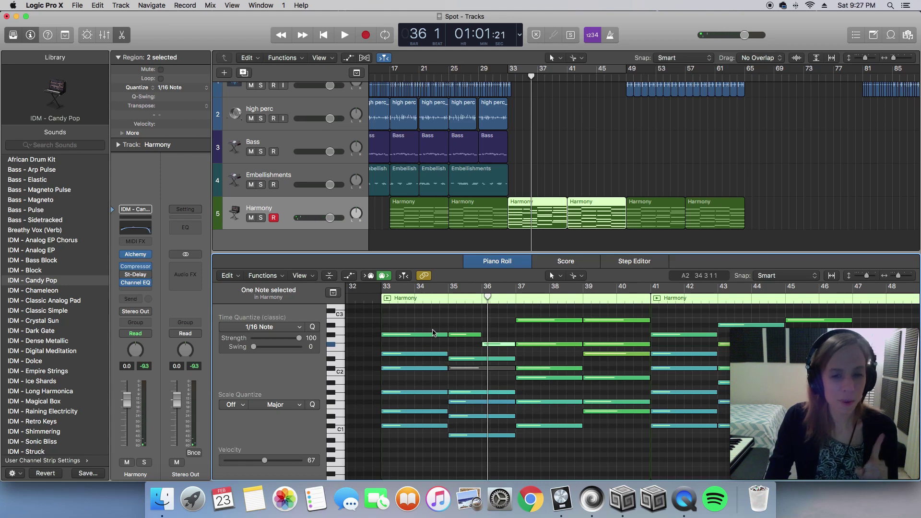
key(space)
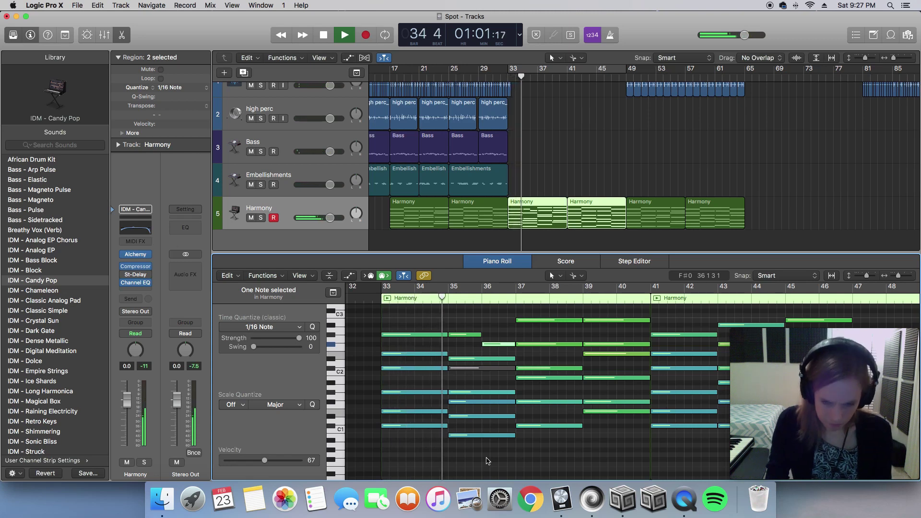
mouse_move(490, 394)
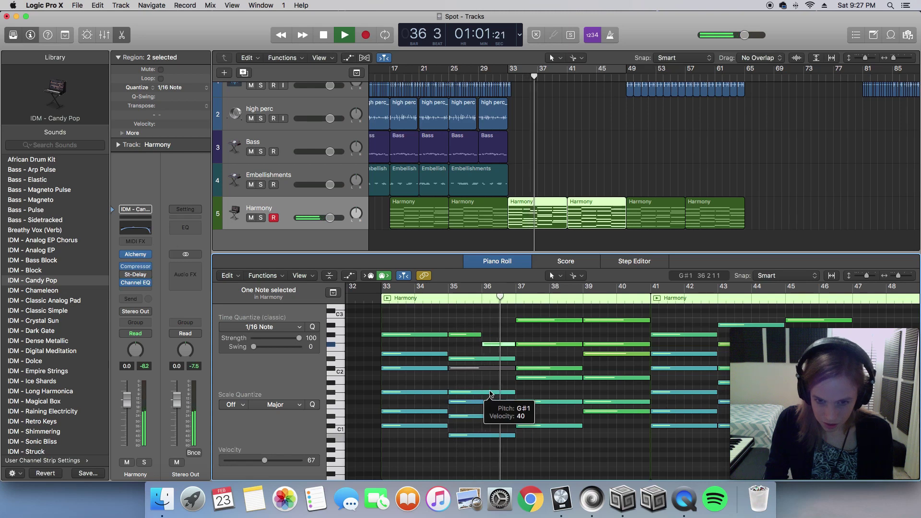
key(space)
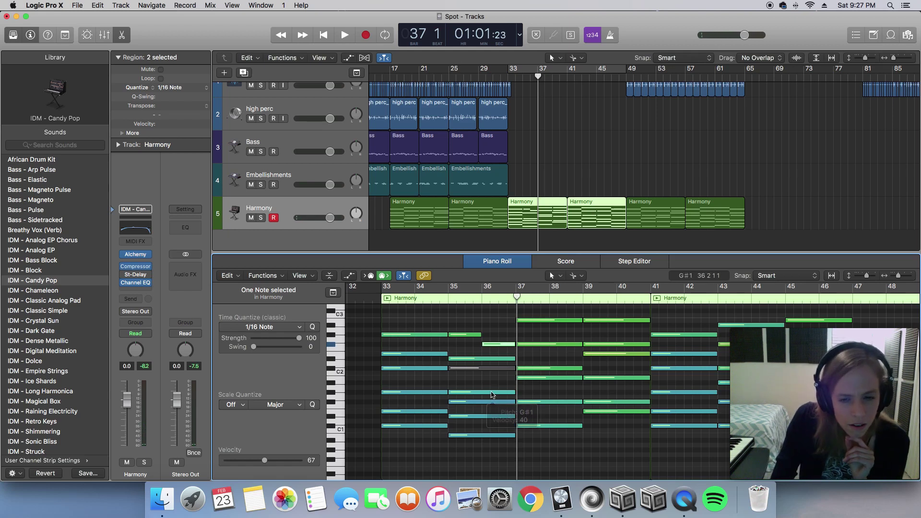
Shorten the G#1 note of the bar 35 chord to end at bar 36 and play from bar 35.
click(492, 392)
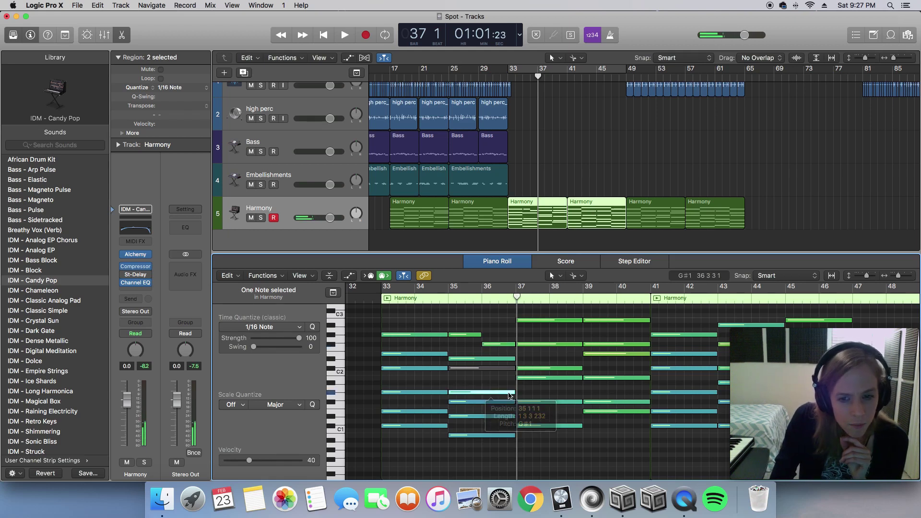
drag(514, 393, 481, 395)
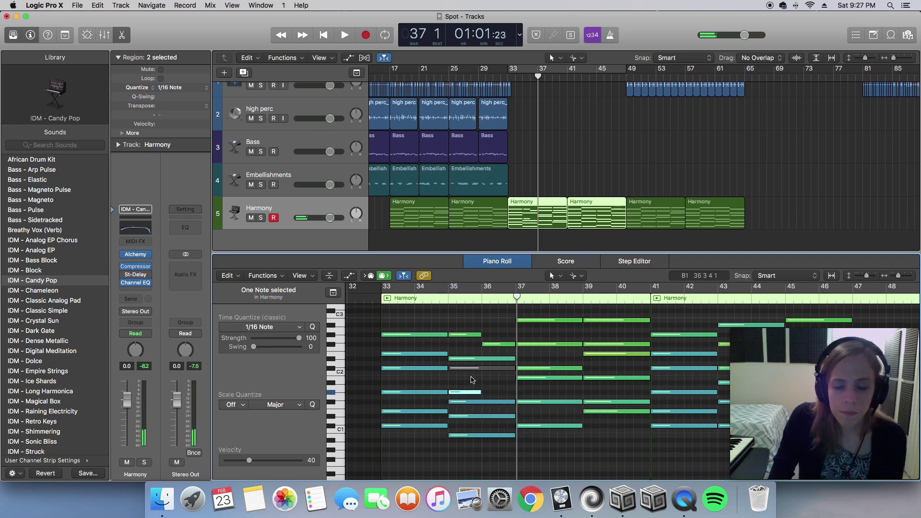
click(447, 302)
key(space)
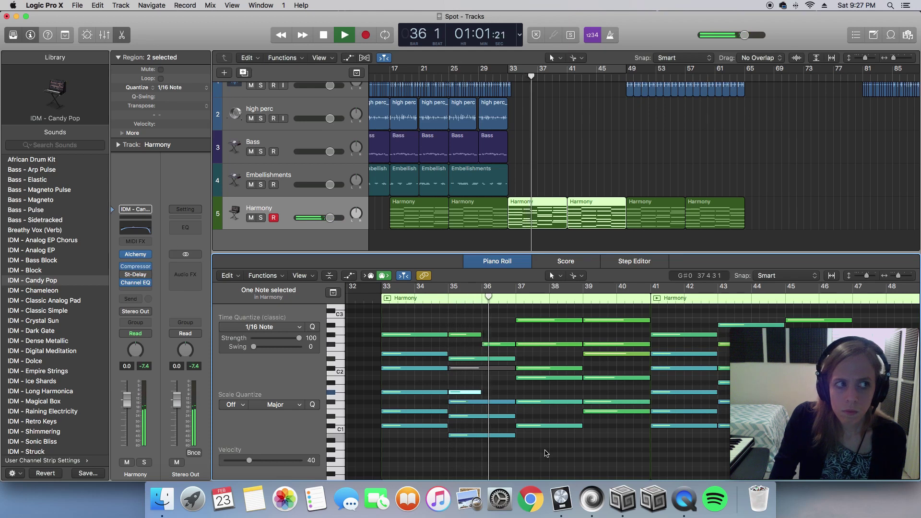
key(space)
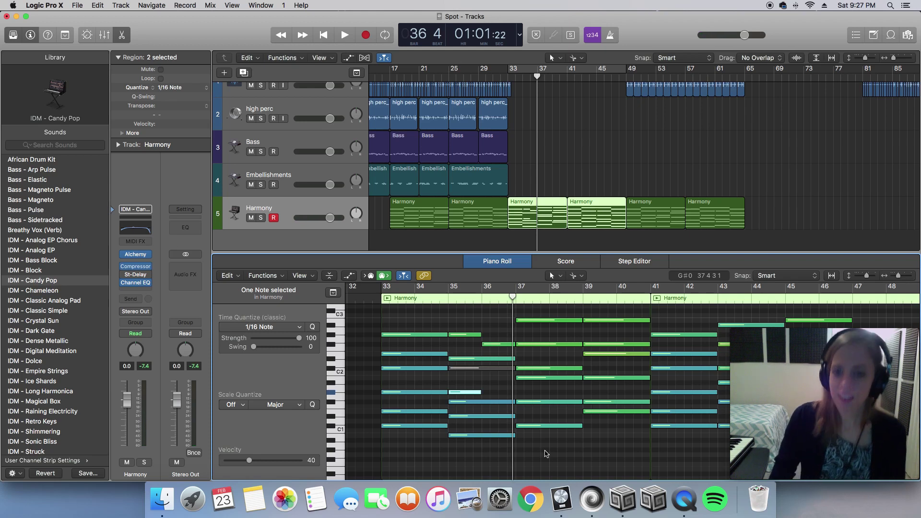
Audition the lower notes of the bar 37 chord and lower its B1 and B2 notes to A1 and A2.
scroll(545, 453, right, 3)
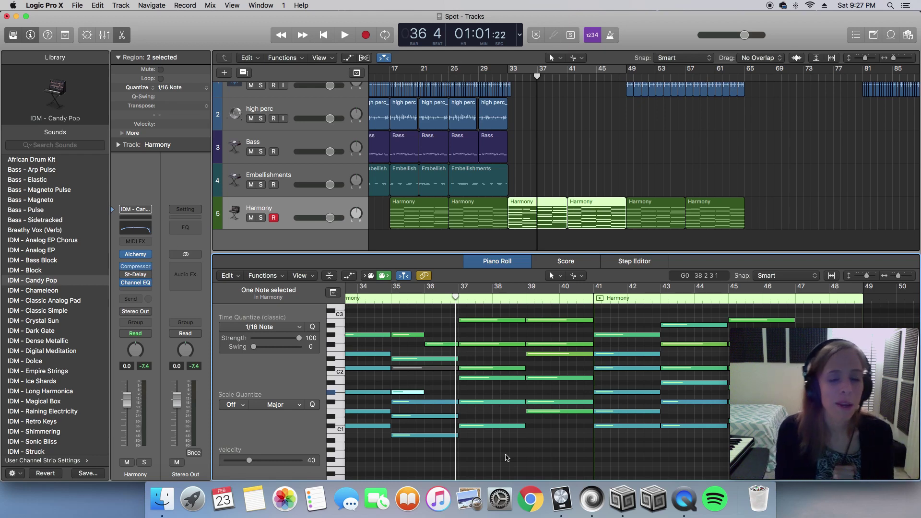
click(416, 435)
click(483, 425)
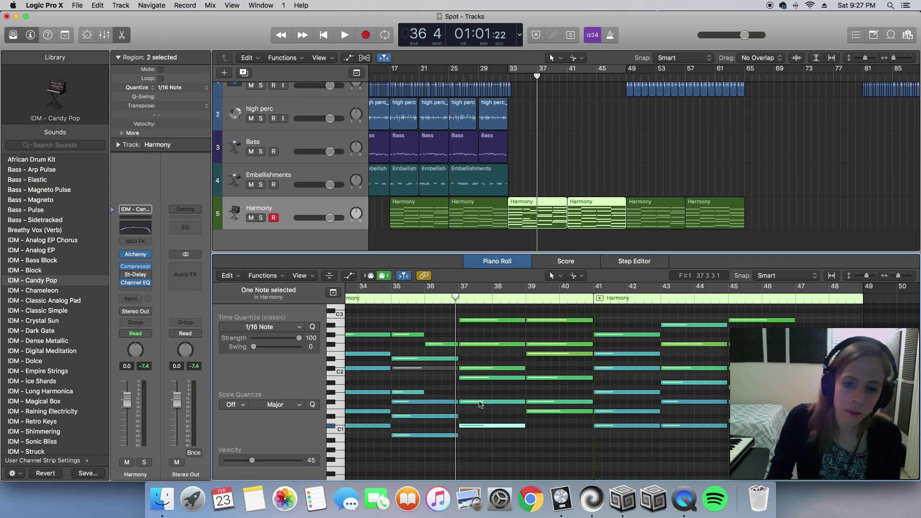
click(476, 426)
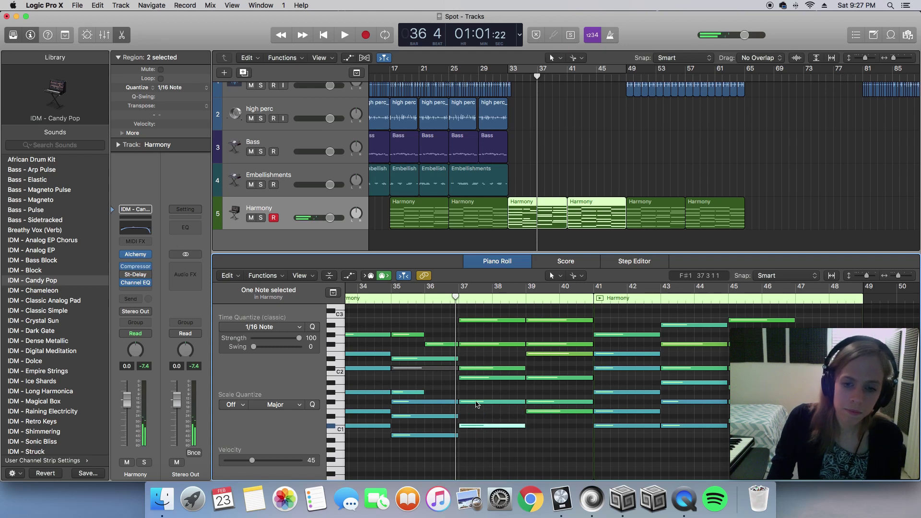
click(476, 402)
drag(477, 404, 474, 333)
click(476, 370)
Reduce the velocity of the top notes over bars 35 and 36, and set the bar 37 chord's two top notes to velocity 48.
scroll(512, 477, left, 3)
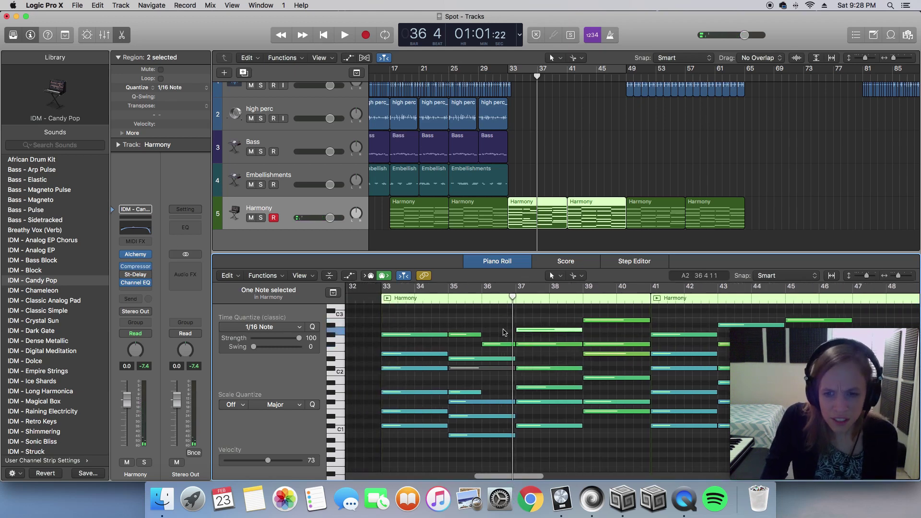
drag(459, 313, 502, 348)
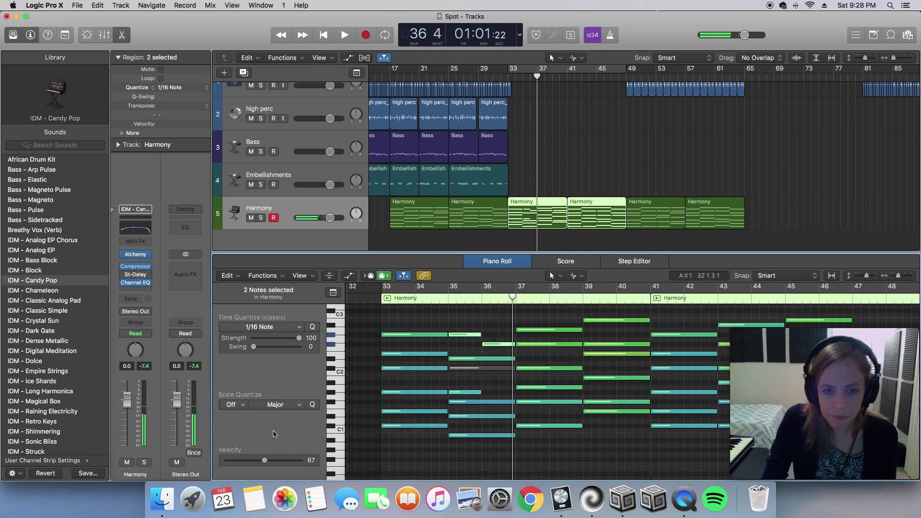
click(252, 461)
drag(554, 312, 542, 352)
click(254, 462)
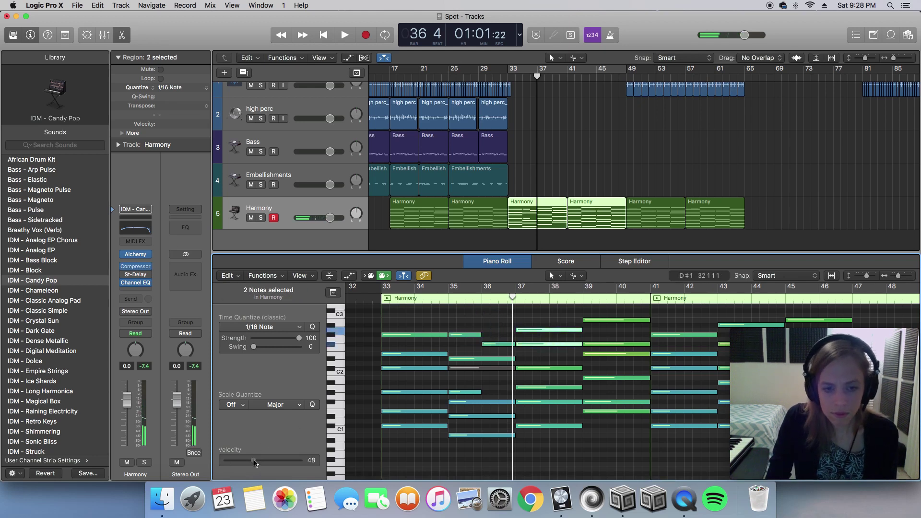
click(617, 466)
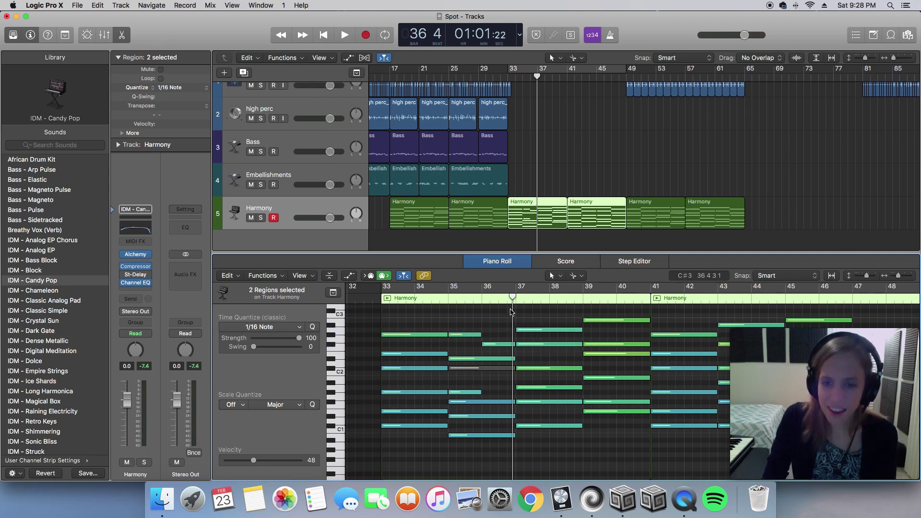
Play the Harmony passage from bar 37 and stop before bar 39, bringing the bar 39 chord into view.
drag(515, 297, 517, 297)
key(space)
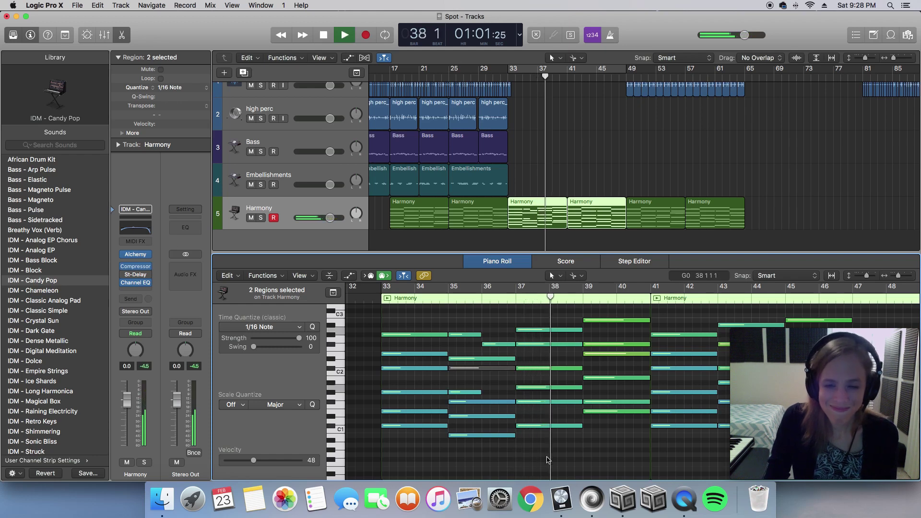
key(space)
key(shift+space)
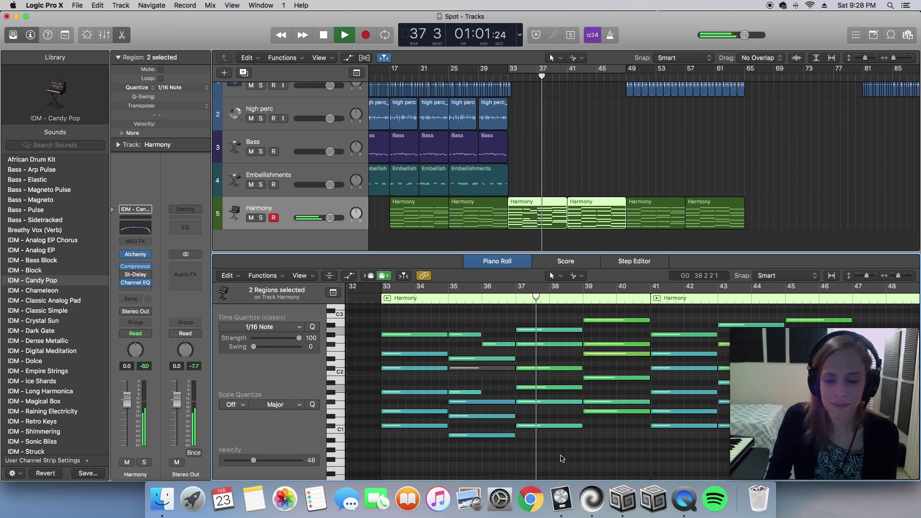
scroll(562, 459, right, 5)
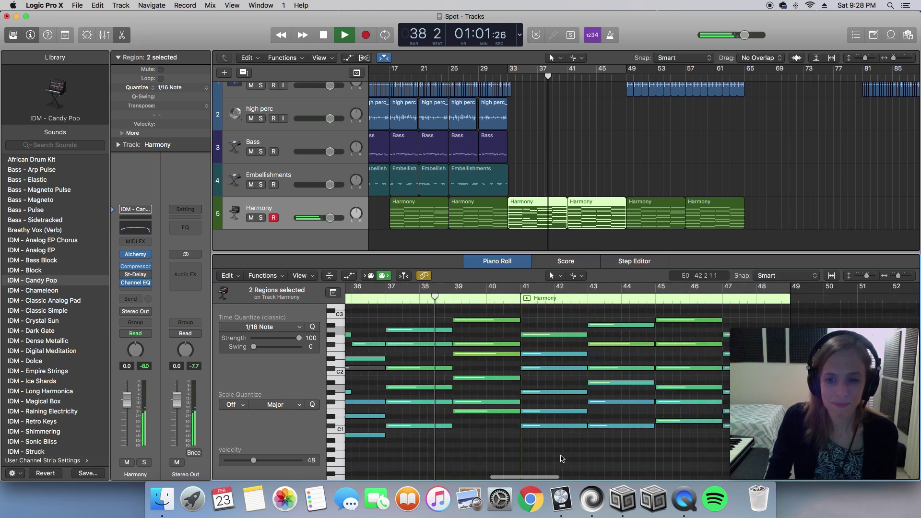
key(space)
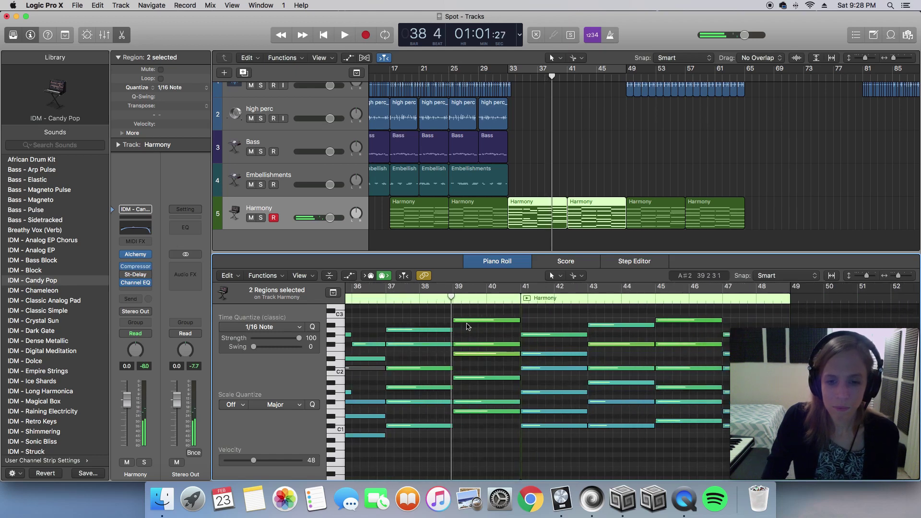
Lower the B2 note of the bar 39 chord to A2 and audition the chord's other notes.
drag(468, 320, 467, 345)
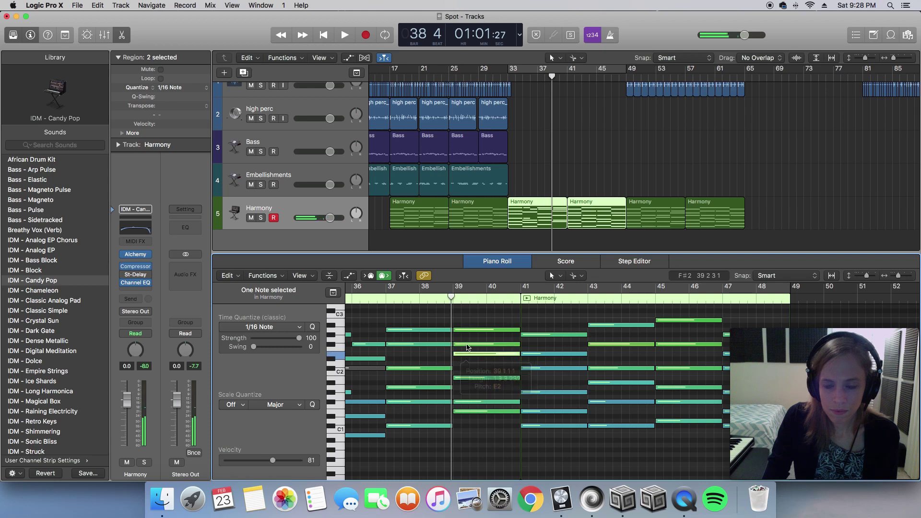
key(space)
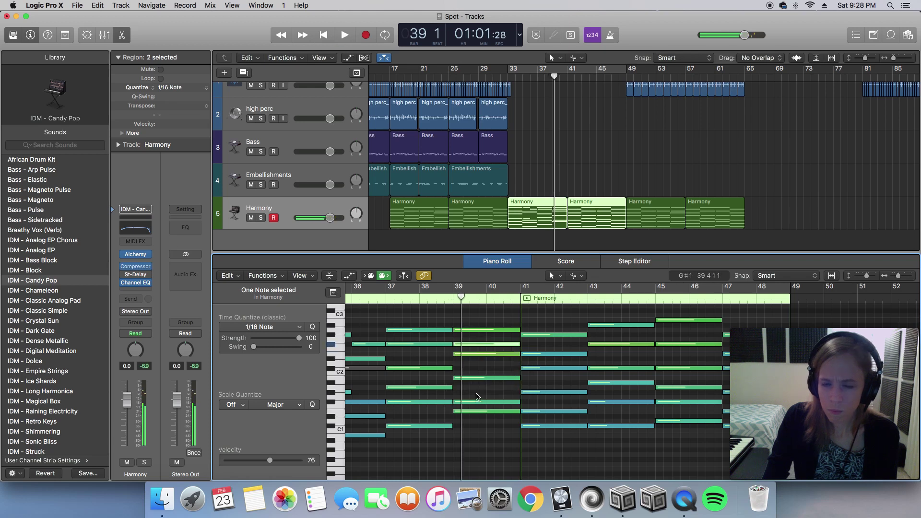
click(475, 379)
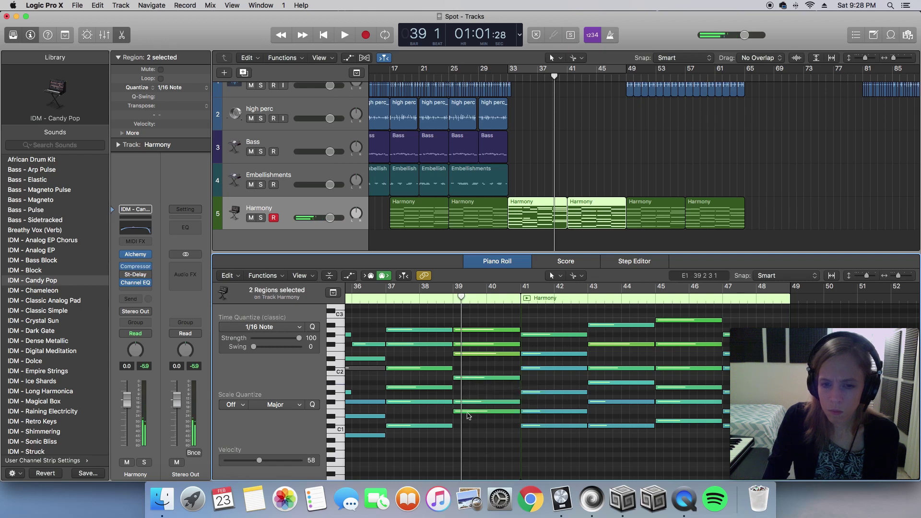
click(473, 403)
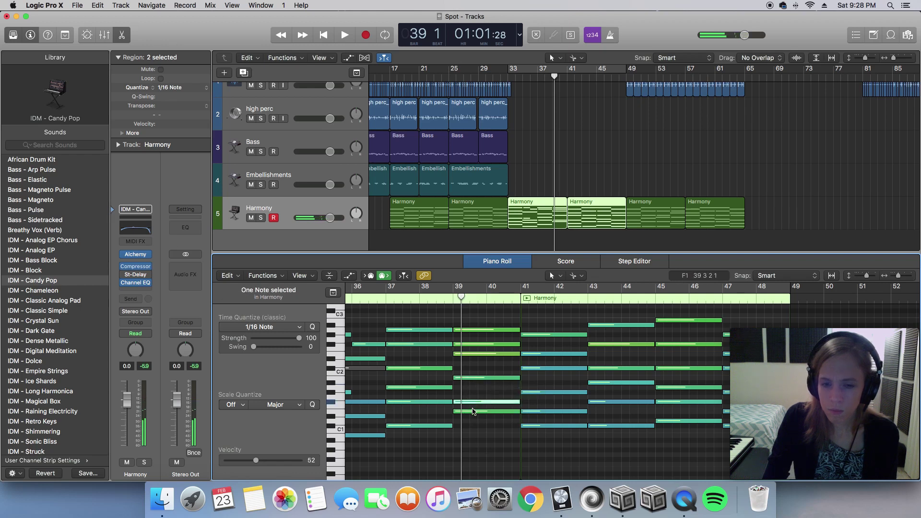
click(472, 411)
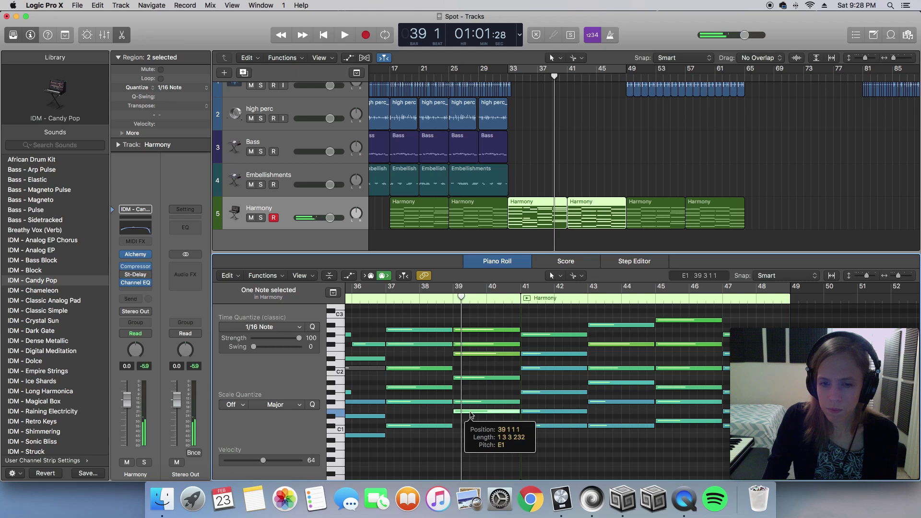
Try lowering the bar 39 chord's E1 note to D#1 and play from bar 37.
drag(473, 413, 468, 419)
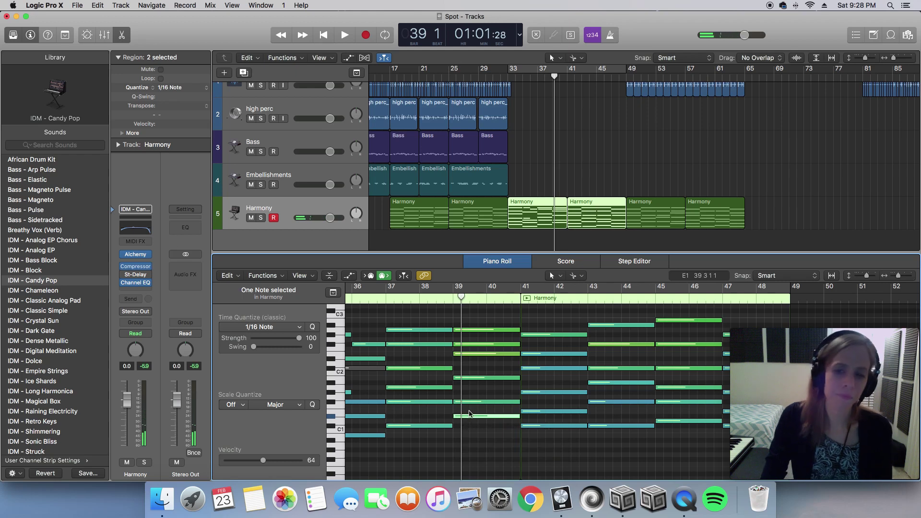
key(space)
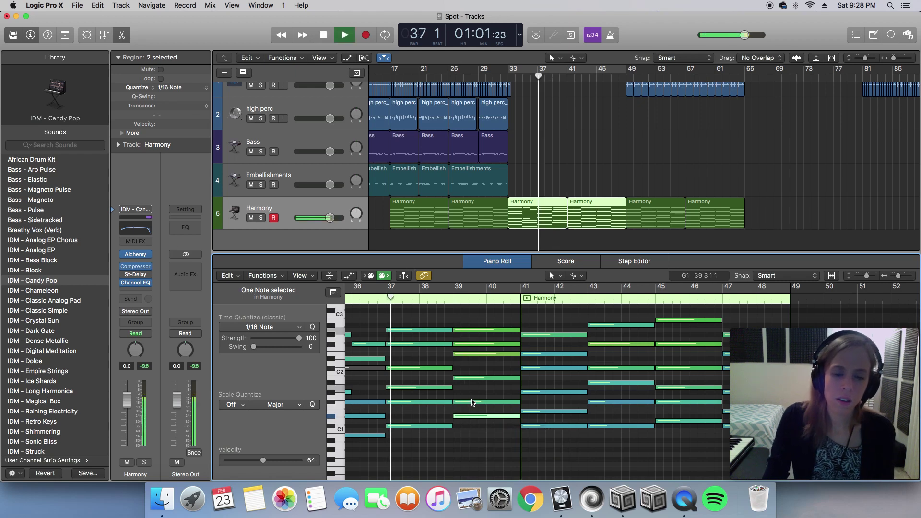
key(space)
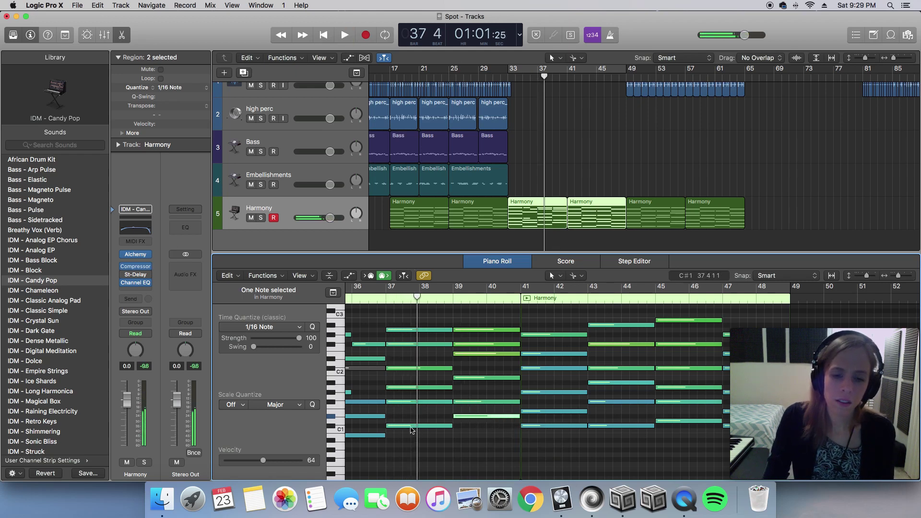
Move the lowest note of the bar 39 chord down to B0 and its F#1 note down to D#1.
click(413, 427)
drag(463, 417, 463, 438)
drag(473, 407, 465, 420)
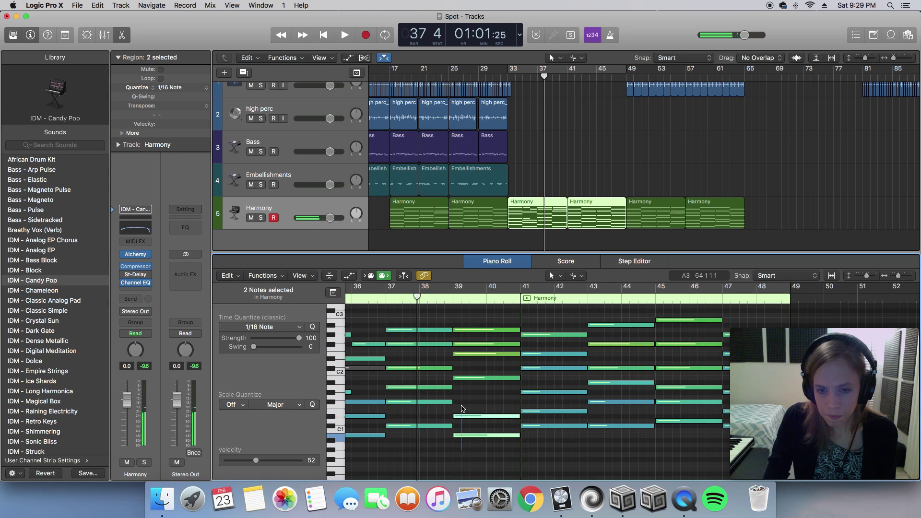
Copy the bar 39 chord's B1 note down to F#1 and audition both notes.
click(463, 378)
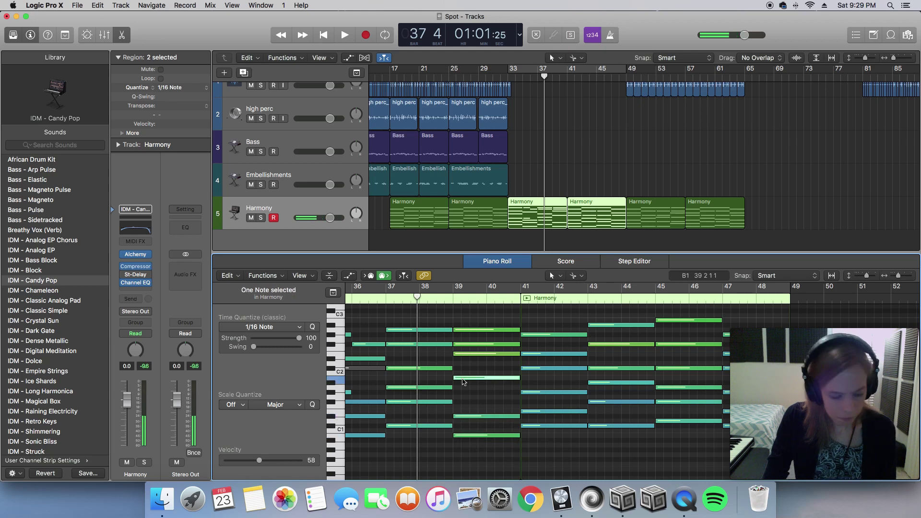
click(453, 298)
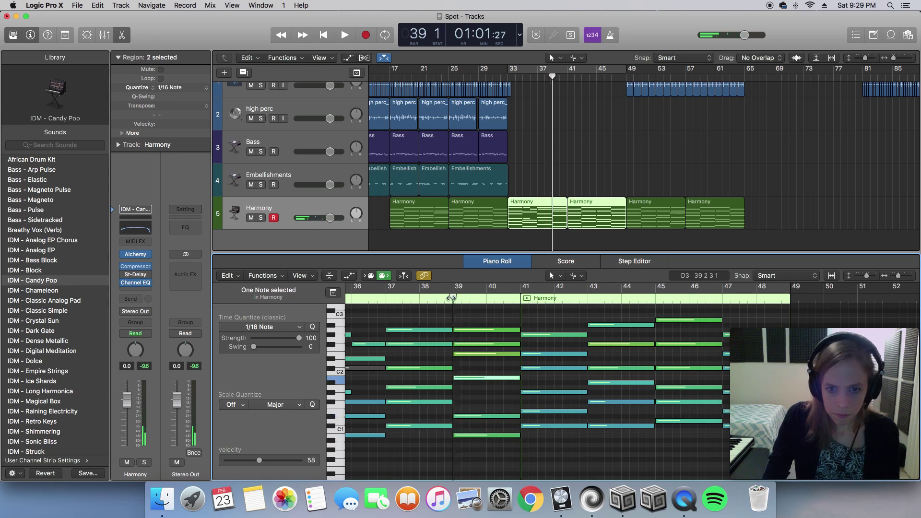
drag(453, 298, 520, 298)
drag(468, 380, 465, 398)
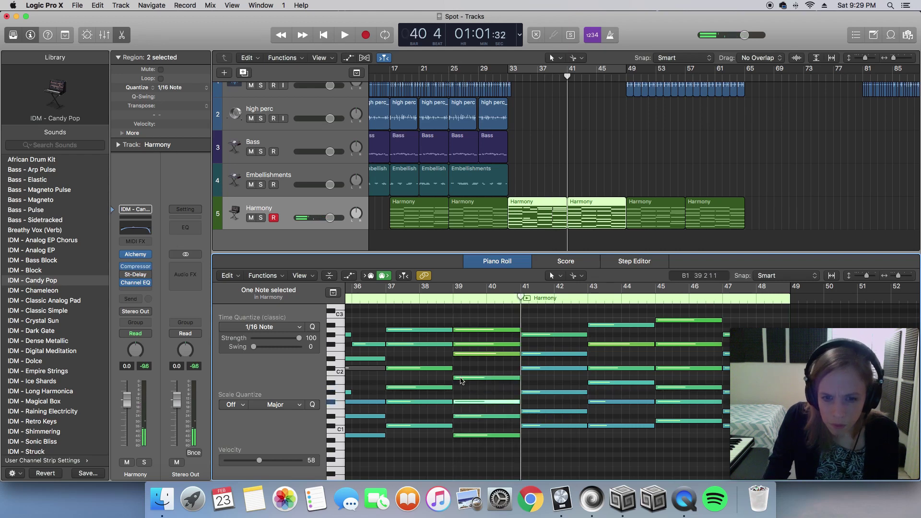
click(461, 378)
click(462, 402)
click(464, 380)
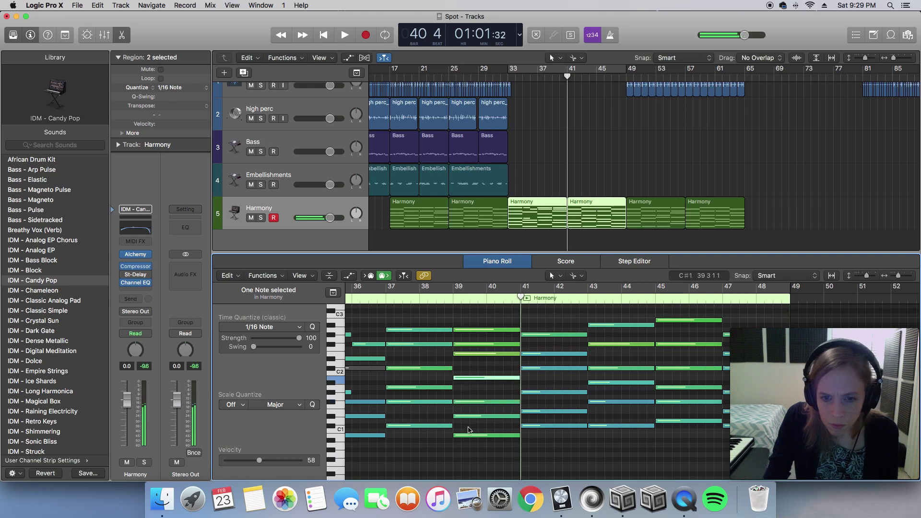
Audition the upper notes of the bar 39 chord, split its E2 note at bar 40 and lower the second half to D#2.
click(460, 330)
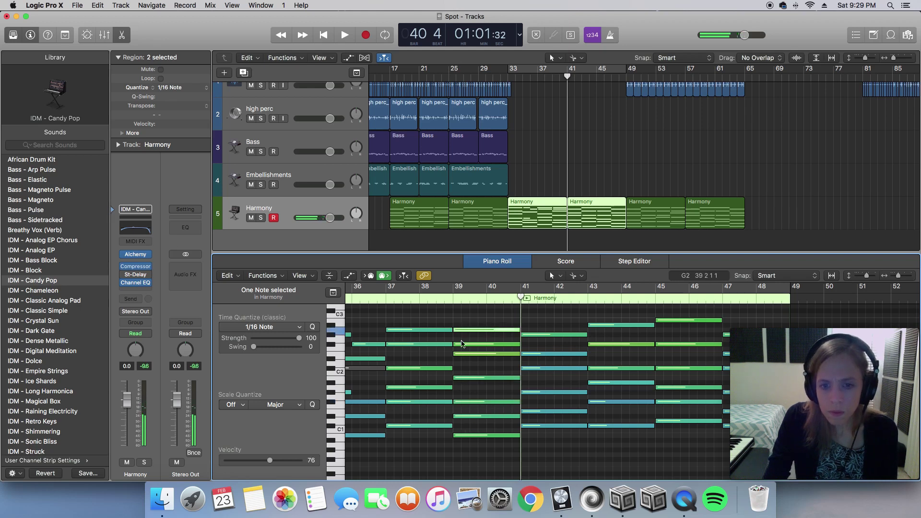
click(462, 343)
click(464, 355)
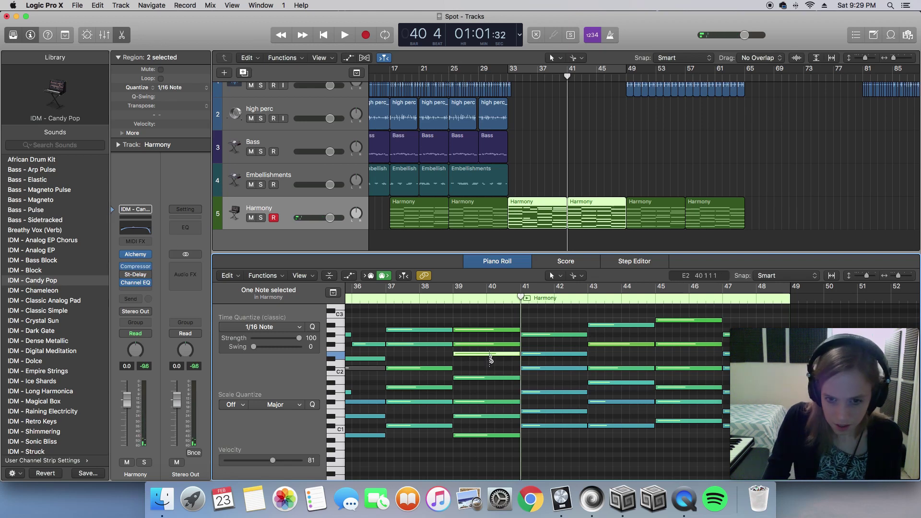
super+click(488, 357)
drag(498, 358, 497, 362)
Audition the notes sounding at bar 40 one by one, from the A2 at the top down to the B0.
click(493, 330)
click(497, 344)
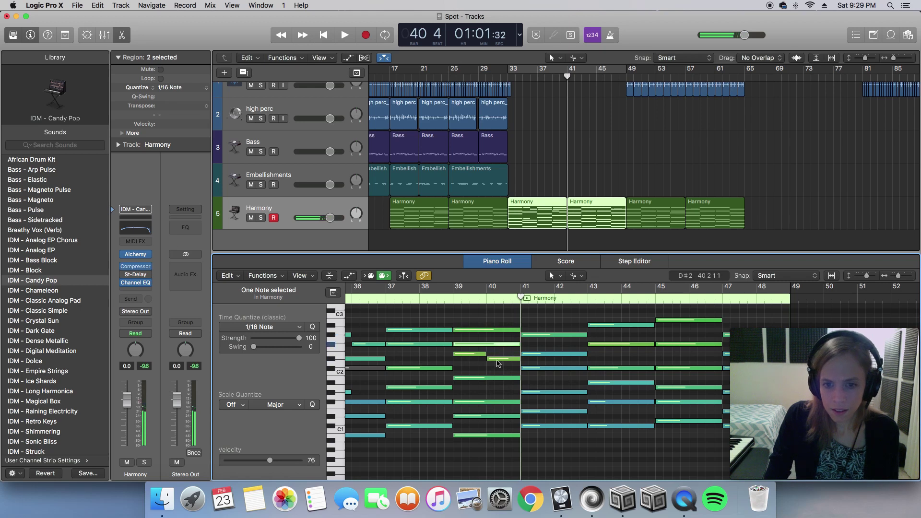
click(498, 359)
click(498, 378)
click(499, 402)
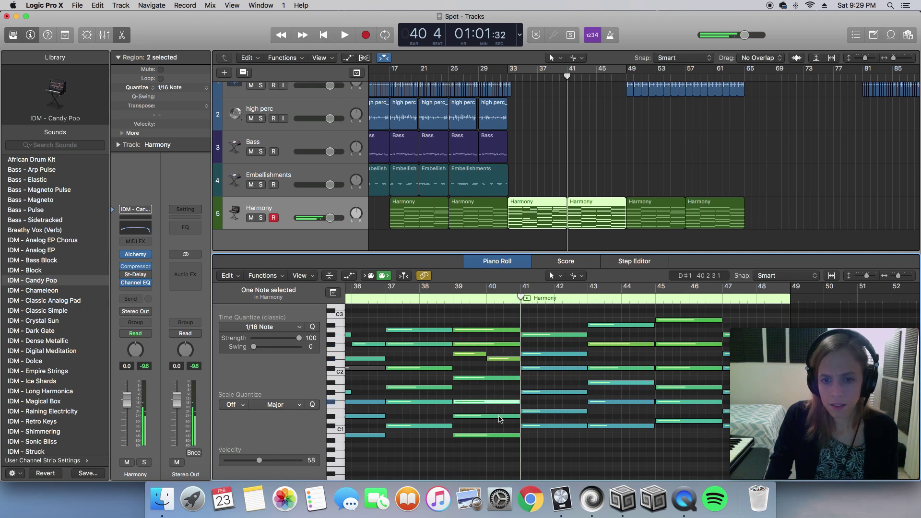
click(505, 417)
click(468, 404)
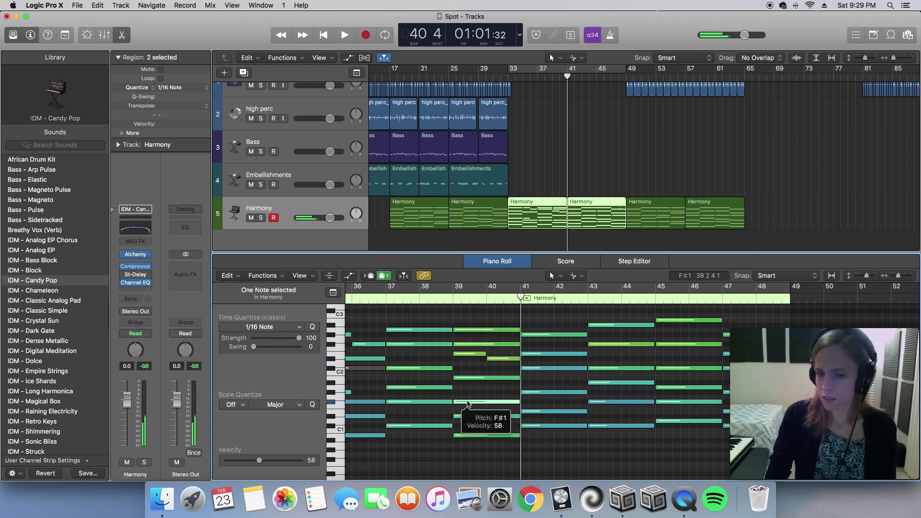
click(490, 416)
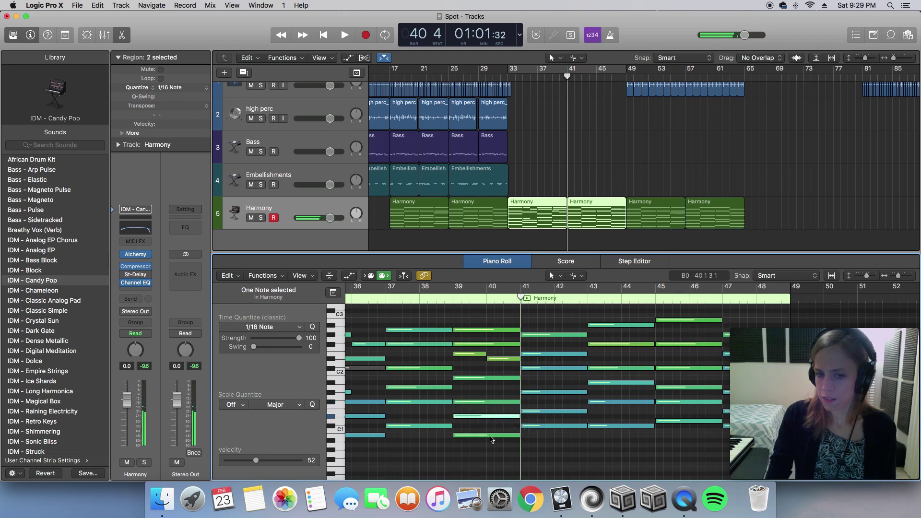
click(489, 436)
Play the reworked chord from bar 39 through bar 40.
click(453, 298)
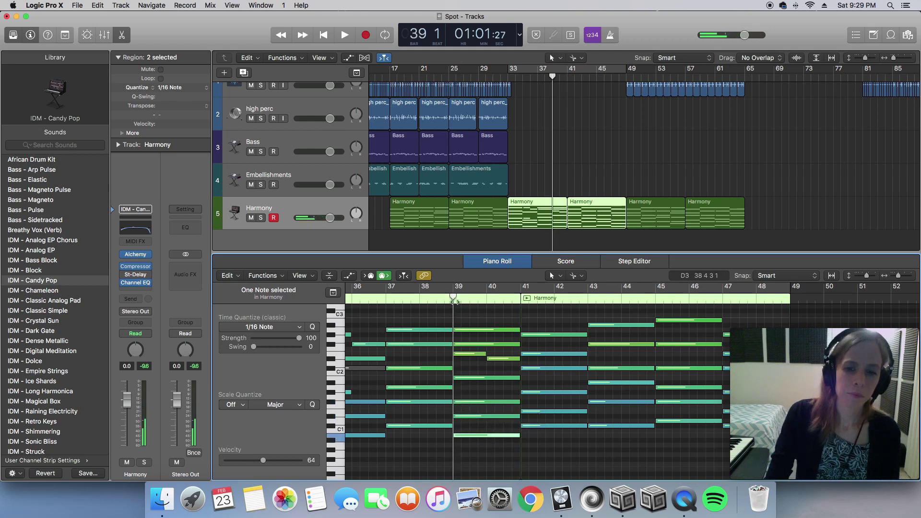
key(space)
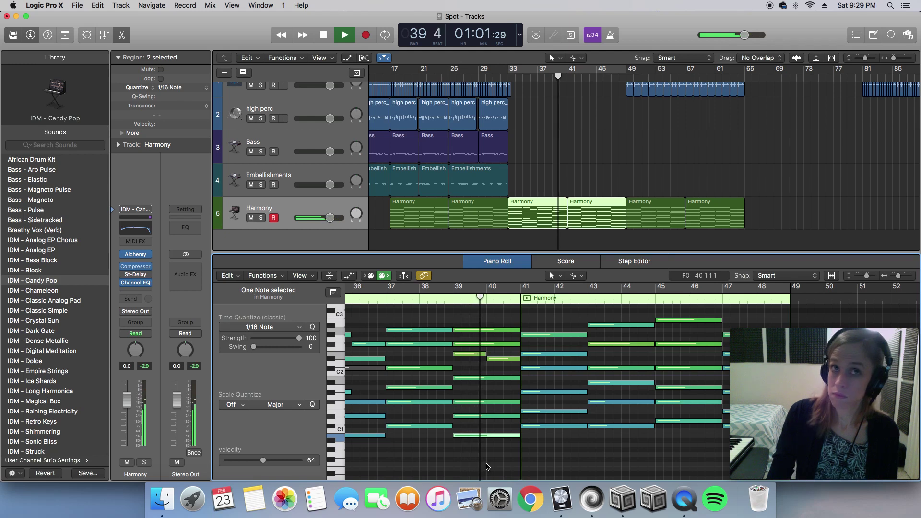
key(space)
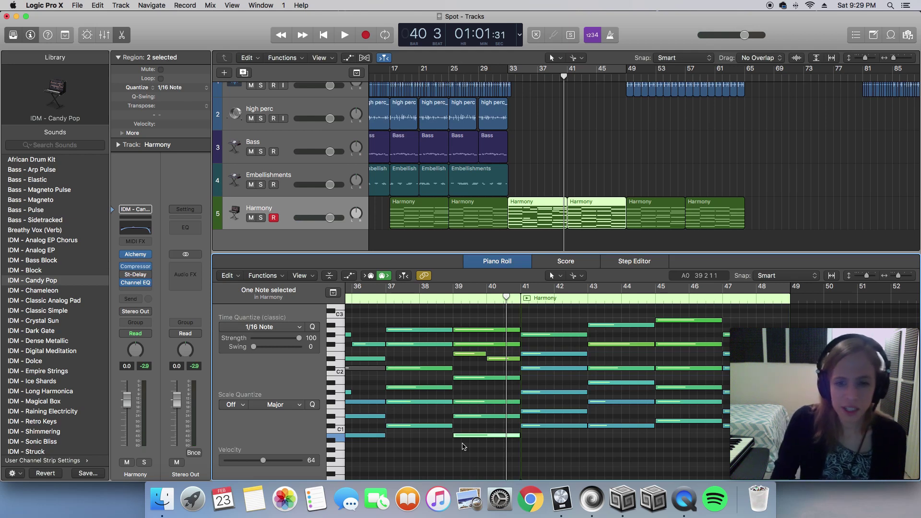
Set the velocity of the four upper notes over bars 39 and 40 to 47 and audition them individually.
drag(466, 315, 509, 365)
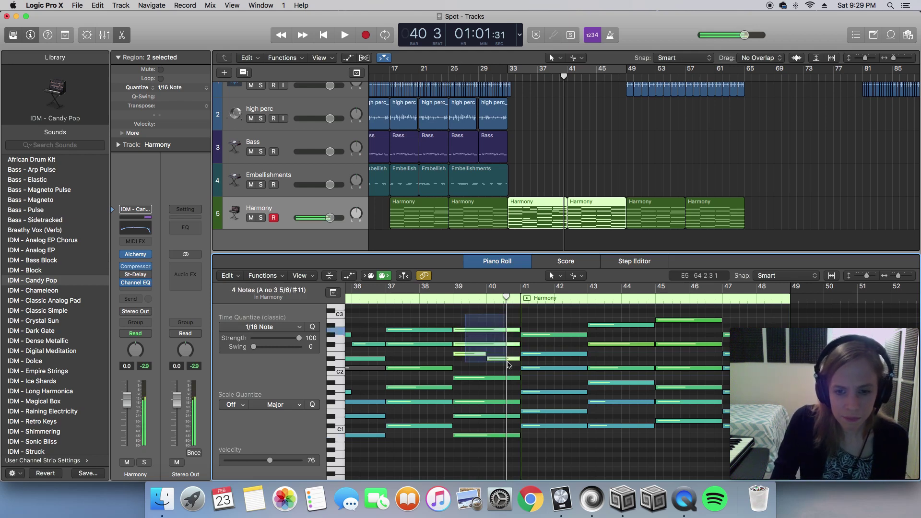
click(391, 463)
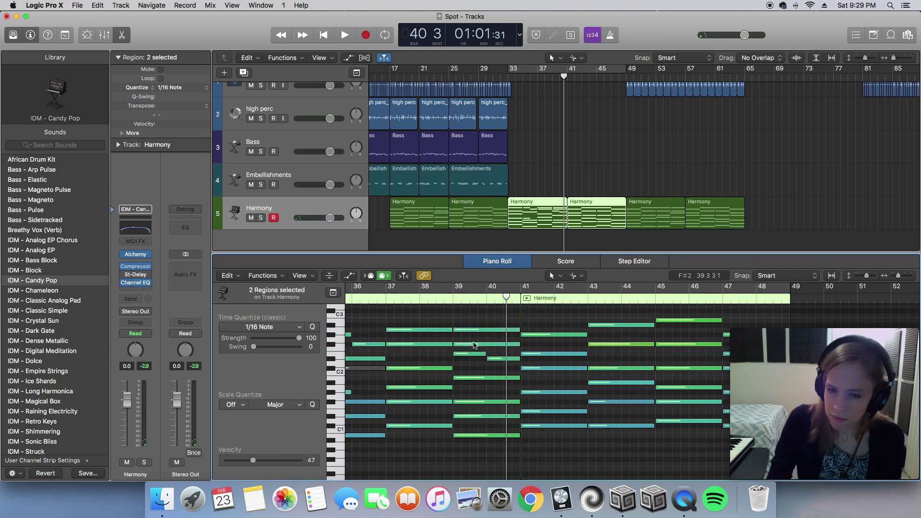
click(474, 345)
click(474, 330)
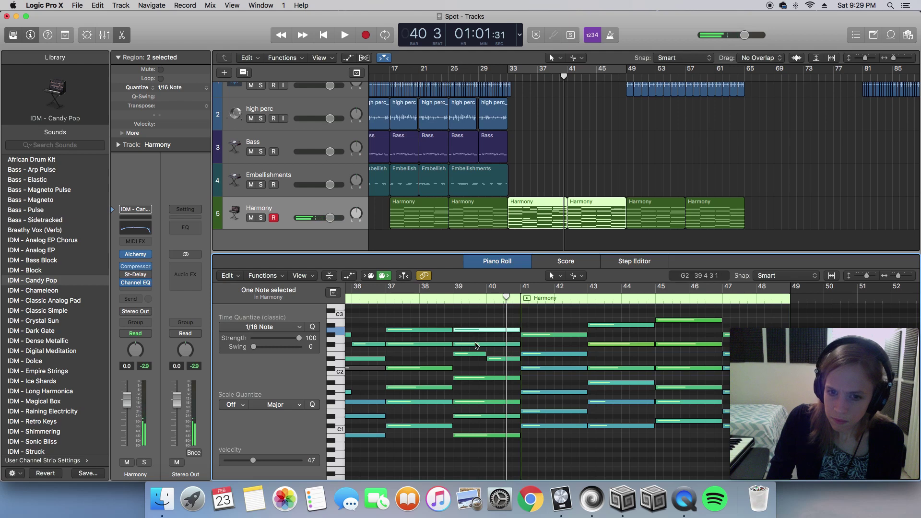
click(469, 345)
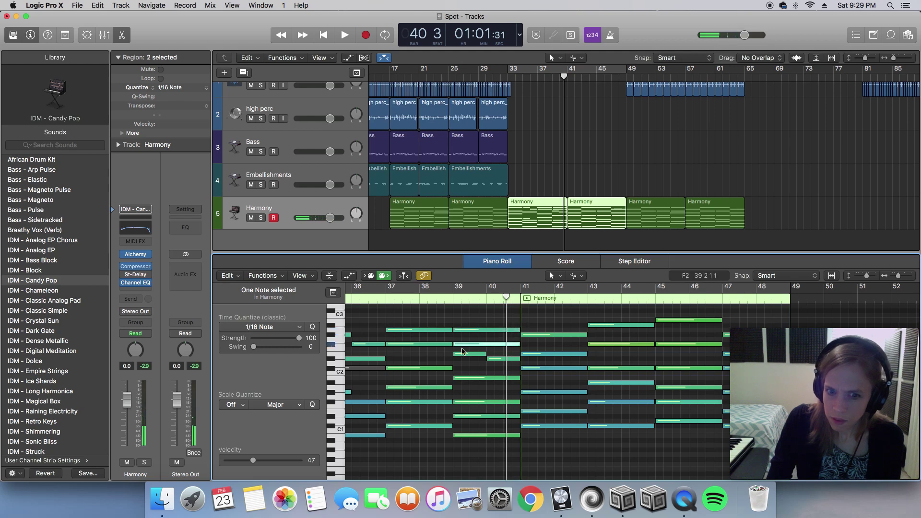
click(497, 358)
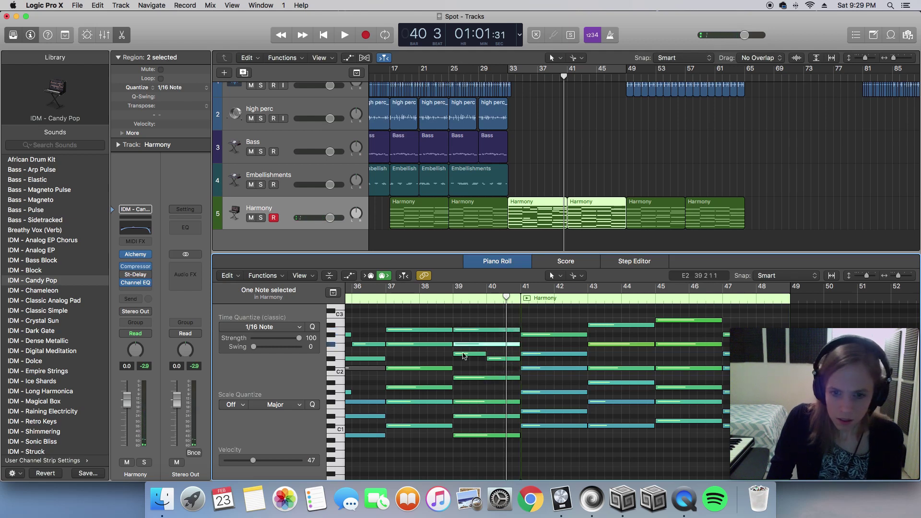
Audition the B1 and F#1 notes of the bar 39 chord and select the chord's notes together.
click(477, 378)
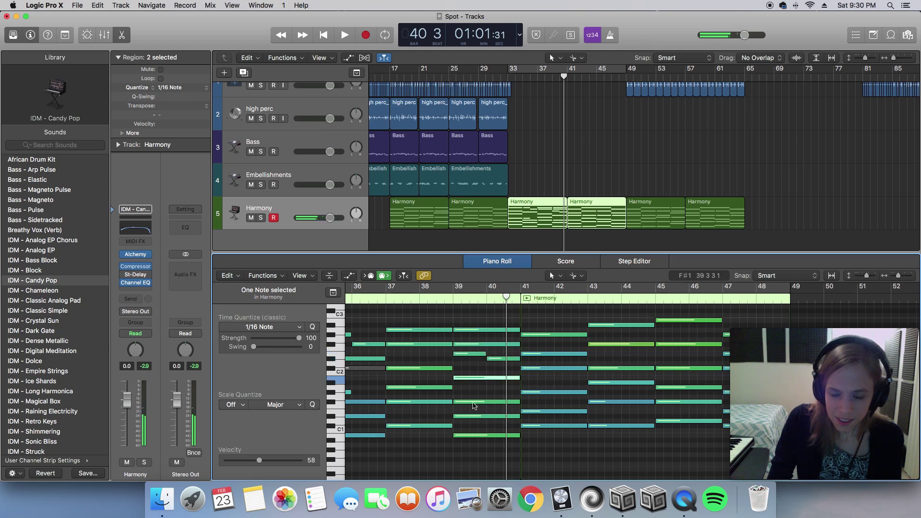
click(473, 403)
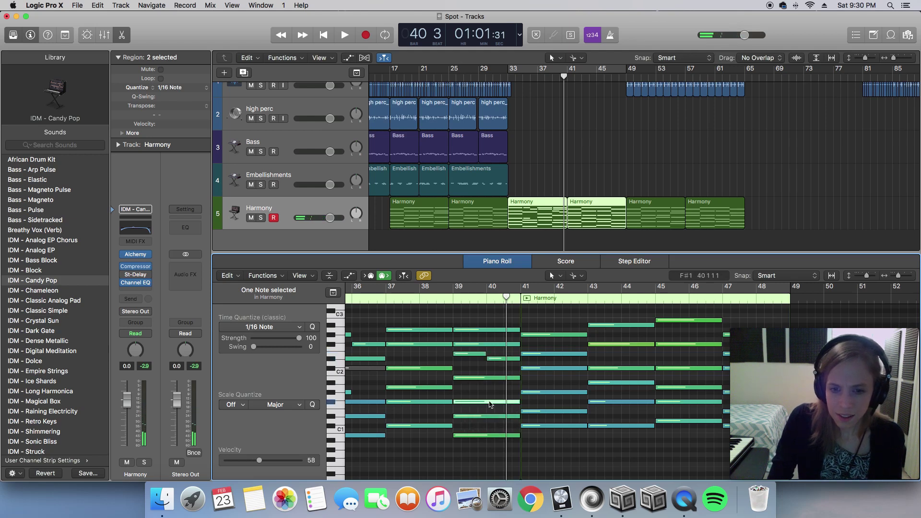
click(492, 402)
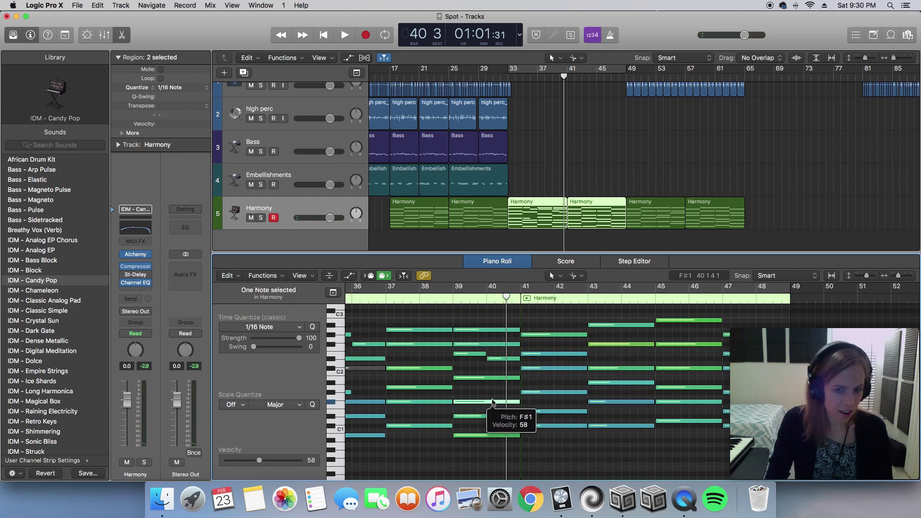
drag(463, 451, 464, 329)
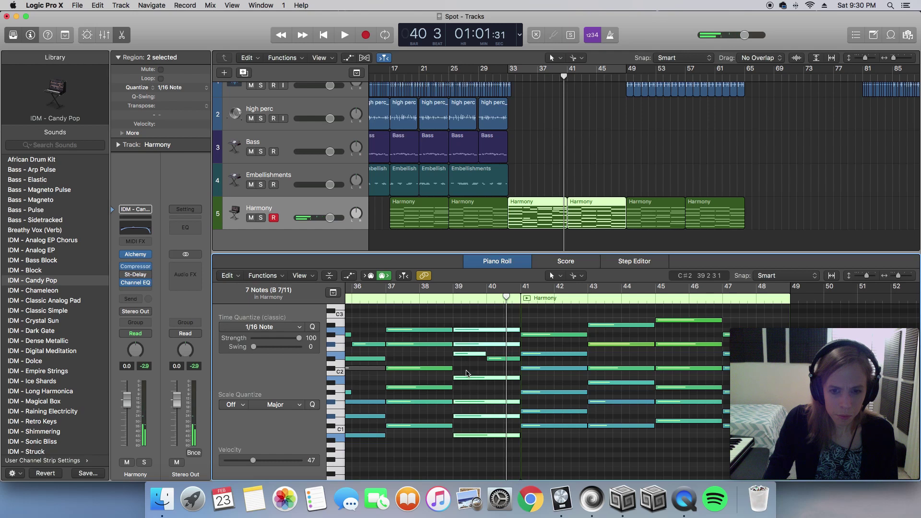
Play the Harmony part from bar 35 into bar 40.
scroll(466, 378, left, 6)
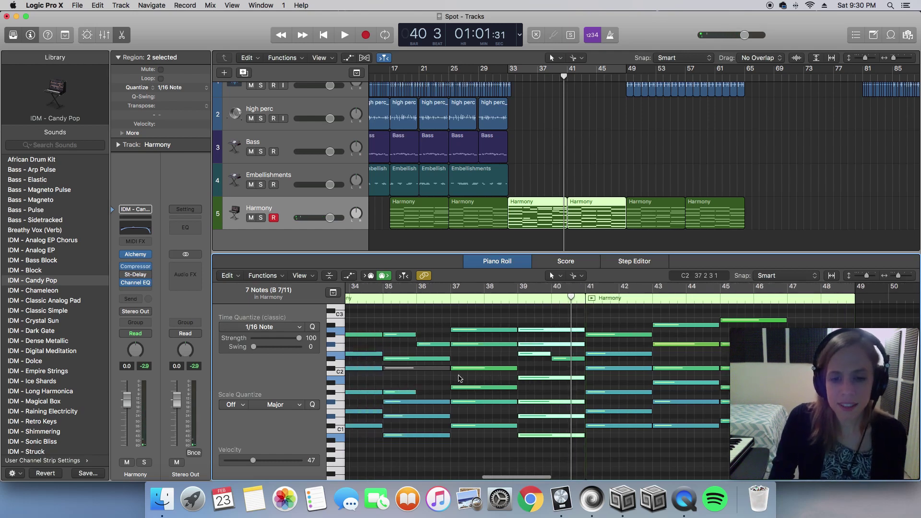
click(391, 299)
key(space)
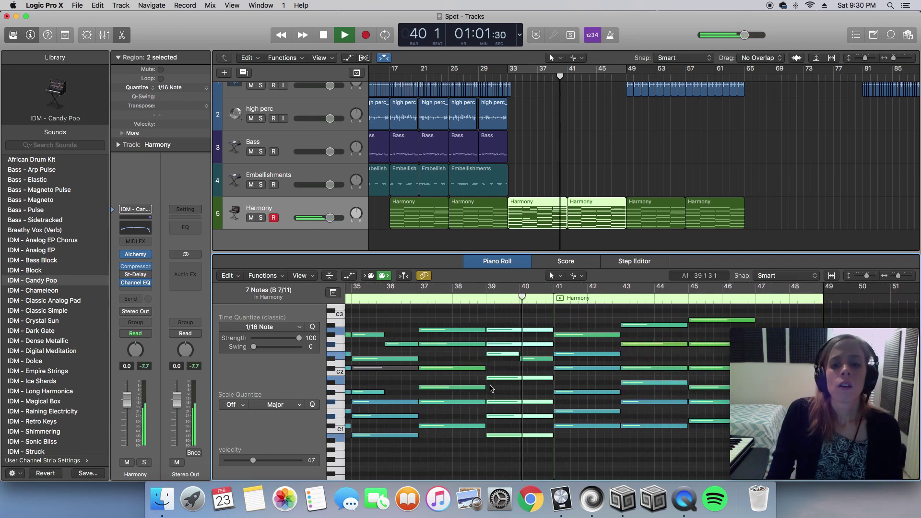
key(space)
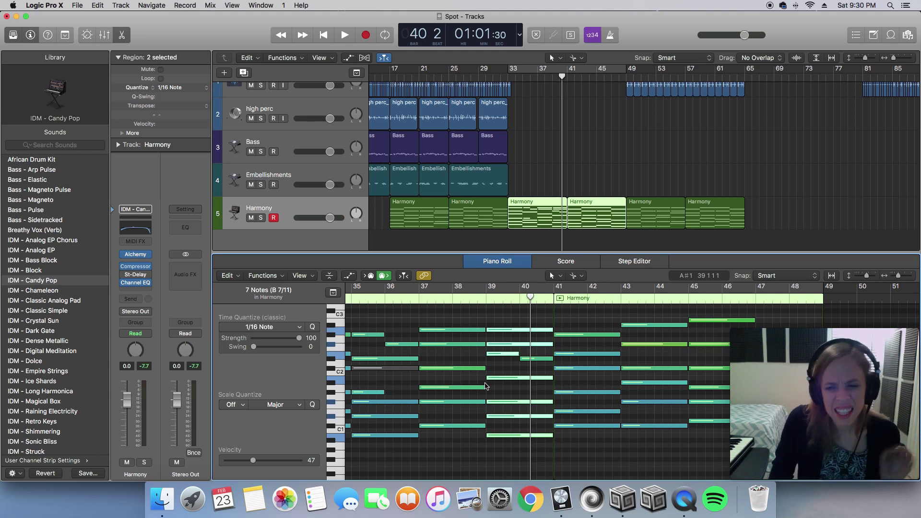
Mute the top A2 note over bars 39 and 40 and play the chord without it.
click(504, 341)
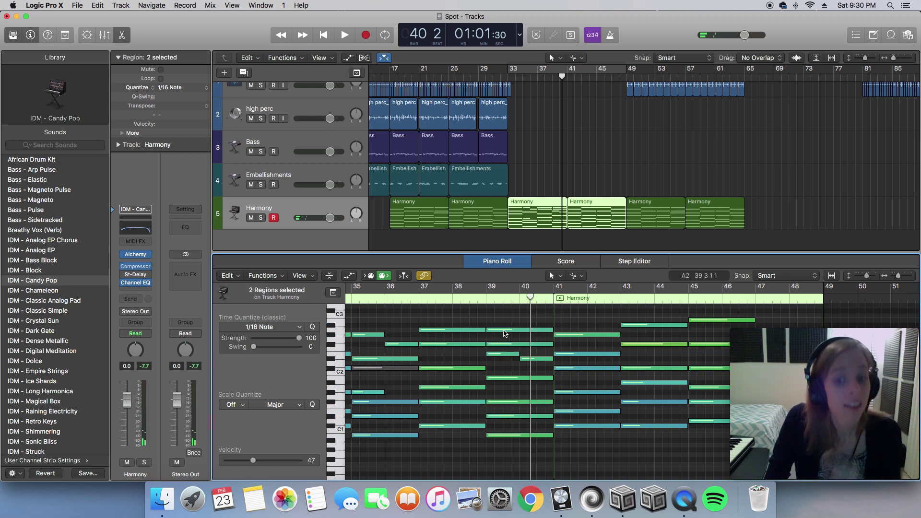
click(503, 330)
click(499, 367)
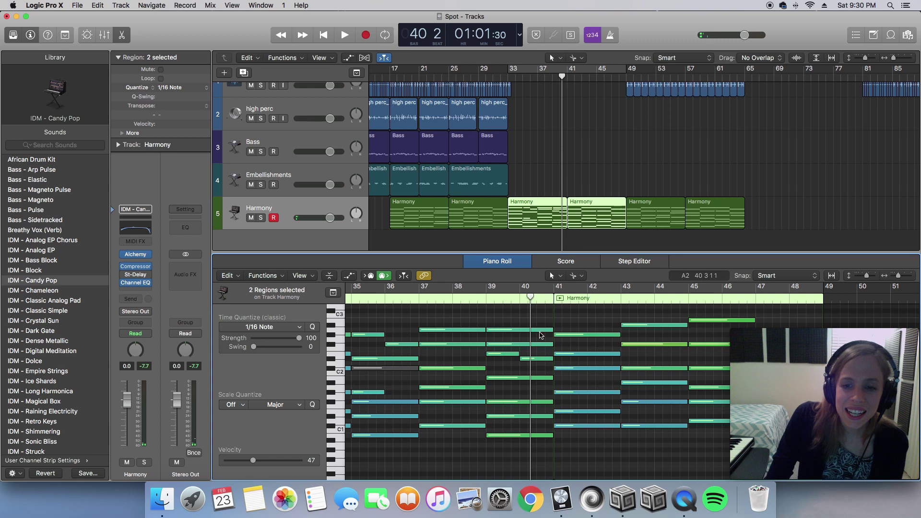
mouse_move(540, 334)
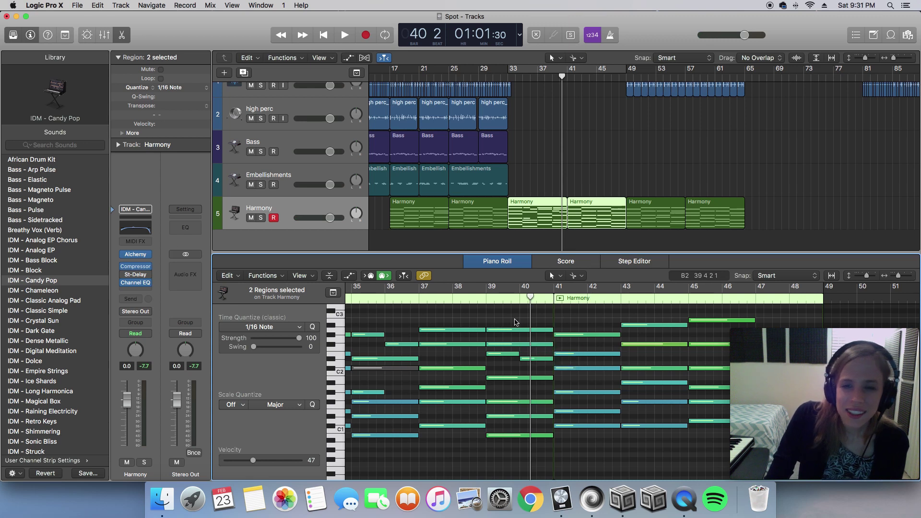
click(515, 335)
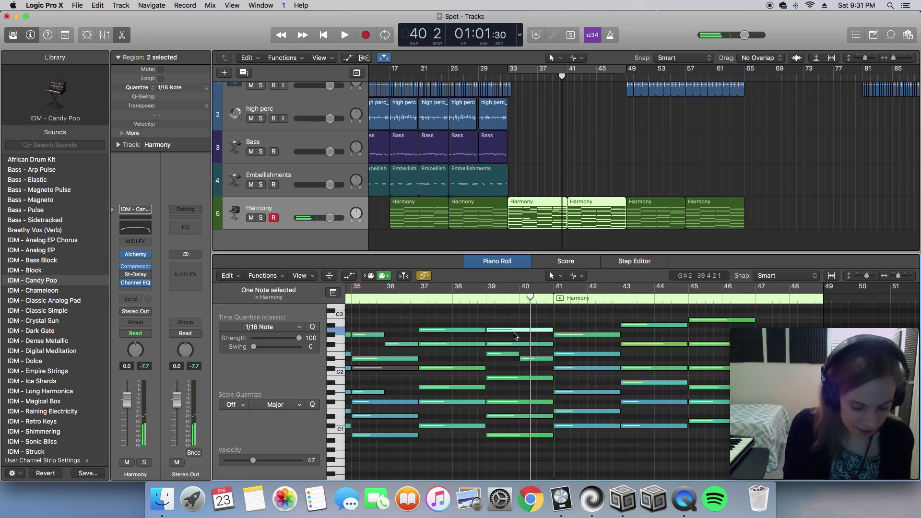
key(ctrl+m)
key(shift+space)
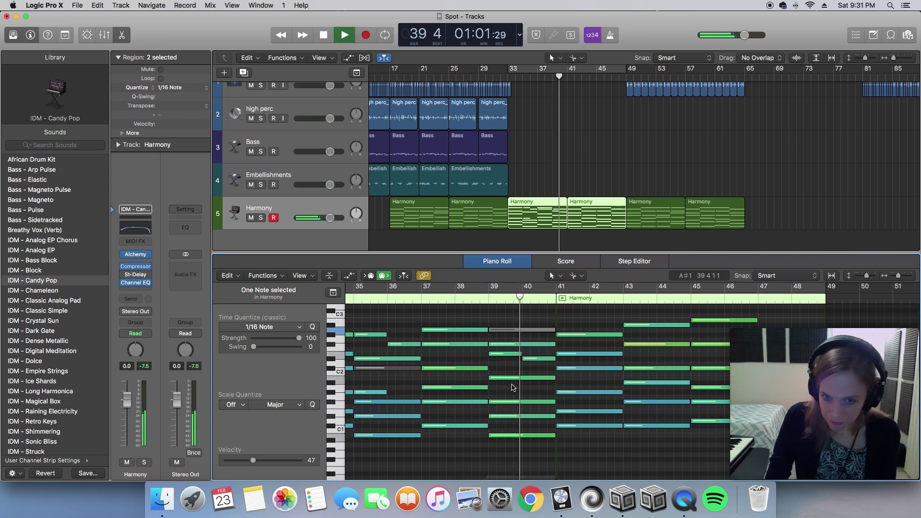
key(space)
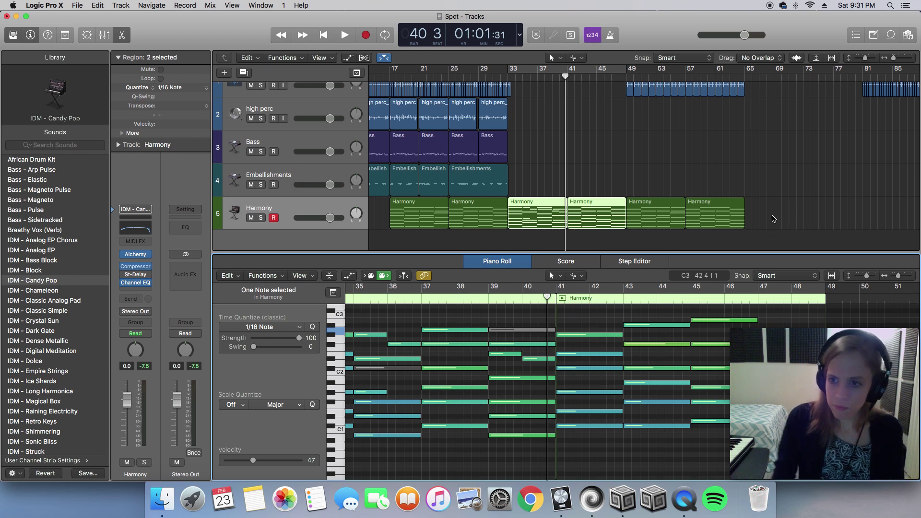
click(653, 458)
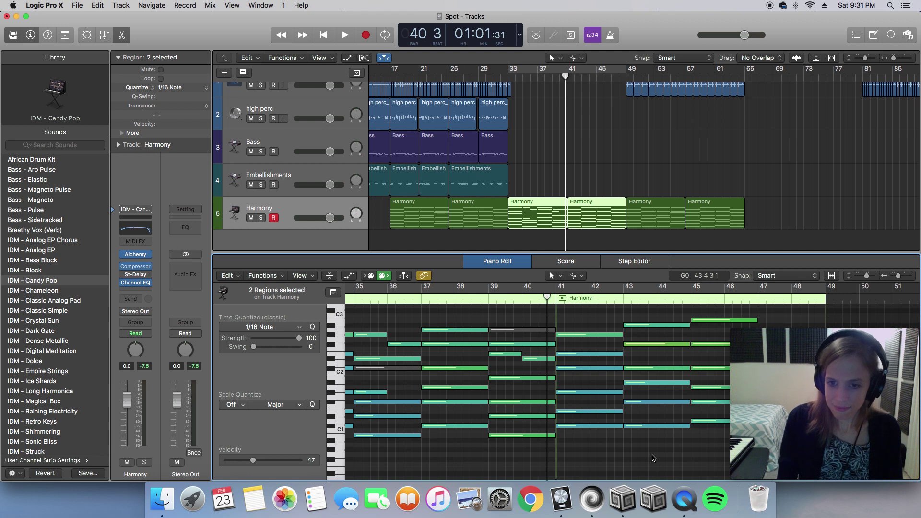
Replace the chord at bar 43 with a copy of the notes from bars 35 and 36.
key(super+Left)
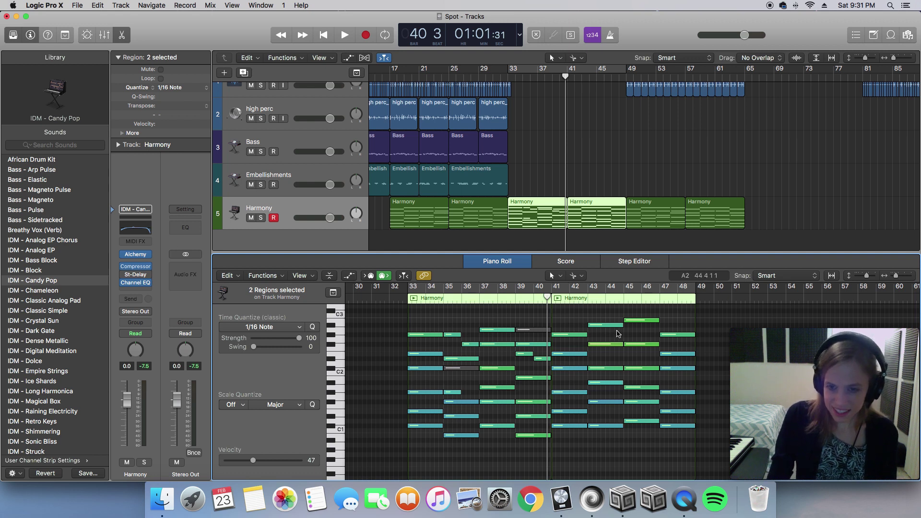
drag(604, 315, 608, 439)
key(Delete)
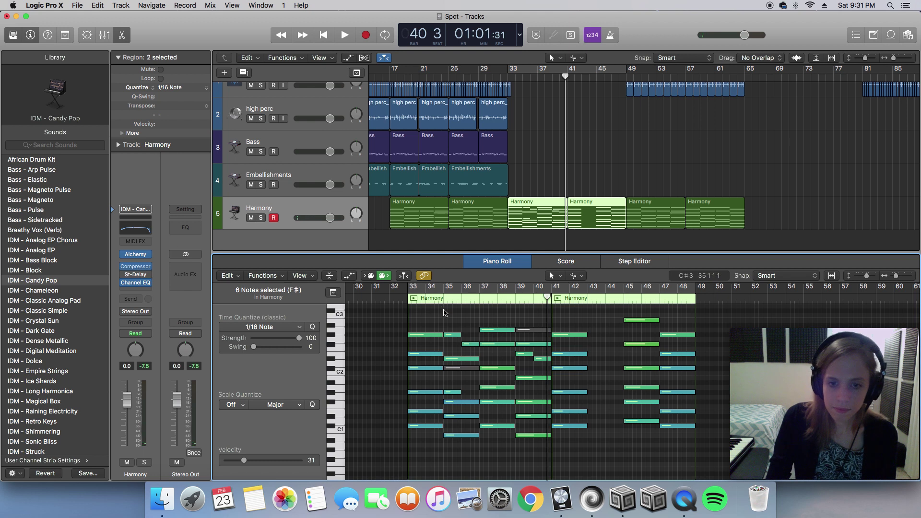
drag(445, 309, 478, 450)
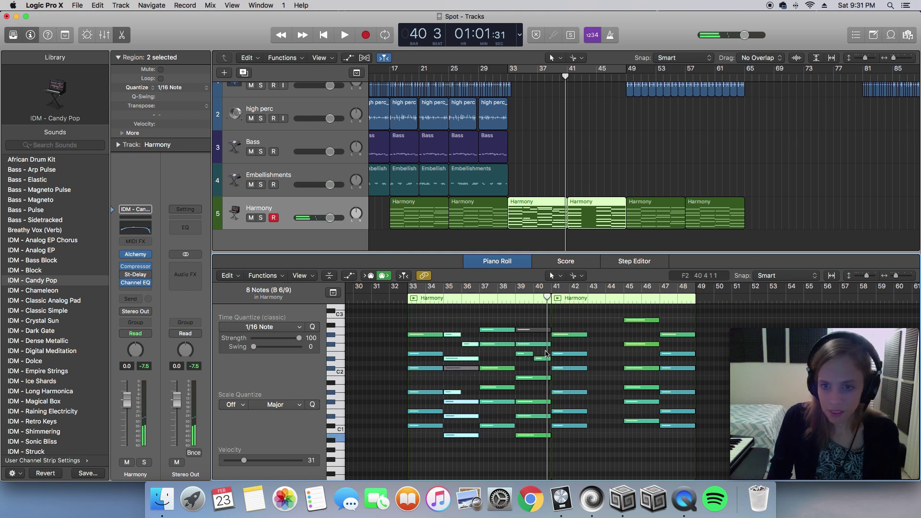
click(589, 299)
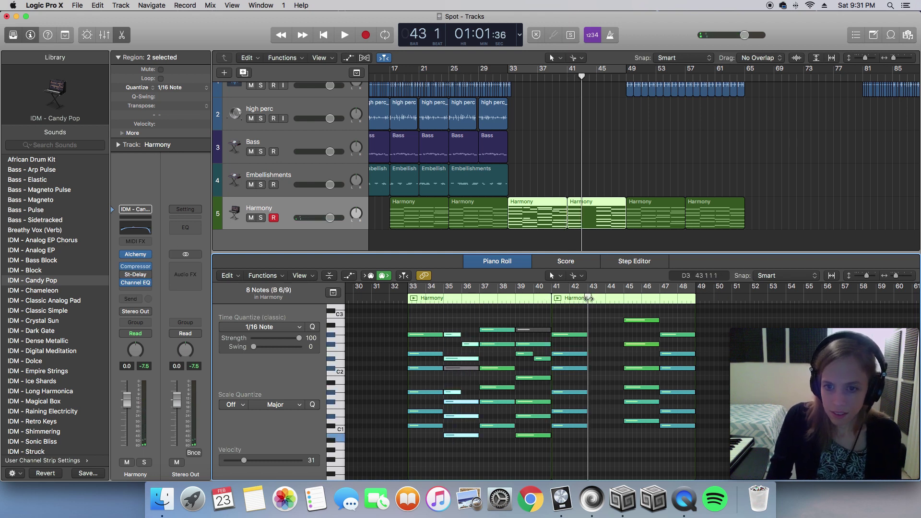
key(super+v)
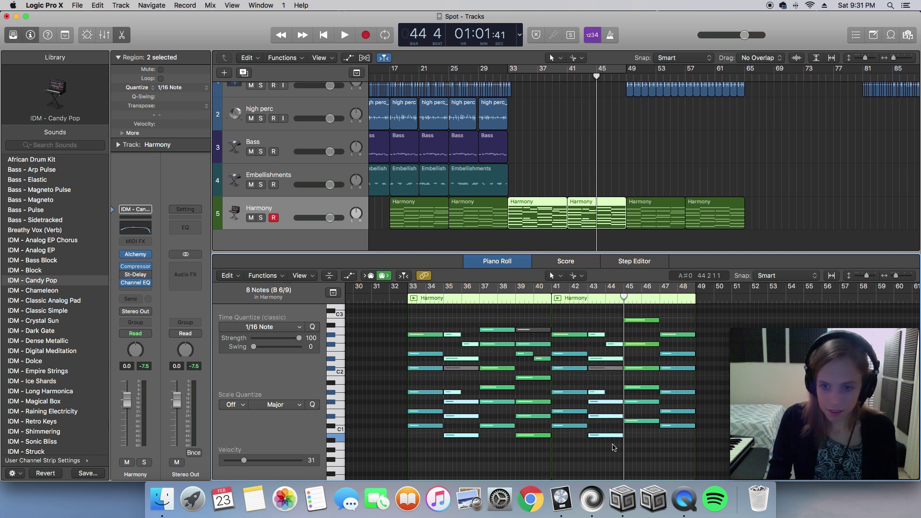
Unmute the C#2 note at bar 43 and lengthen the G#1 note to the end of bar 44.
click(605, 378)
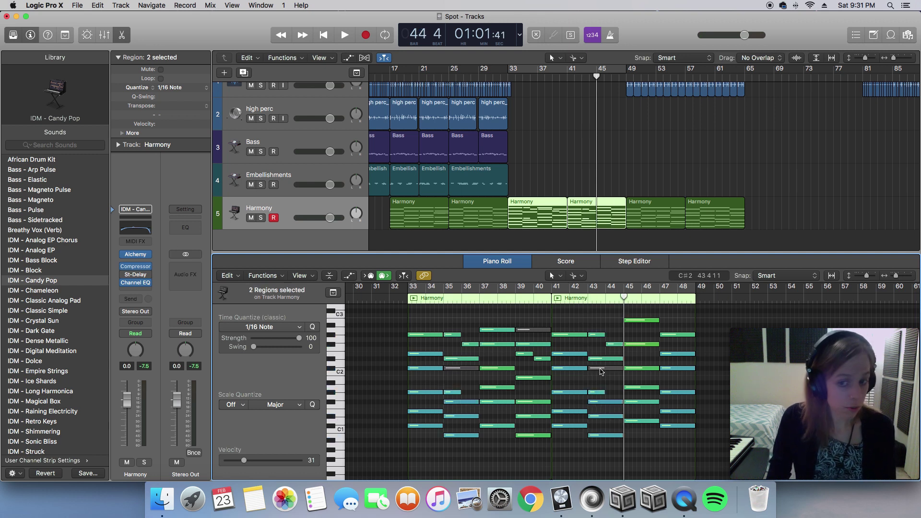
click(601, 371)
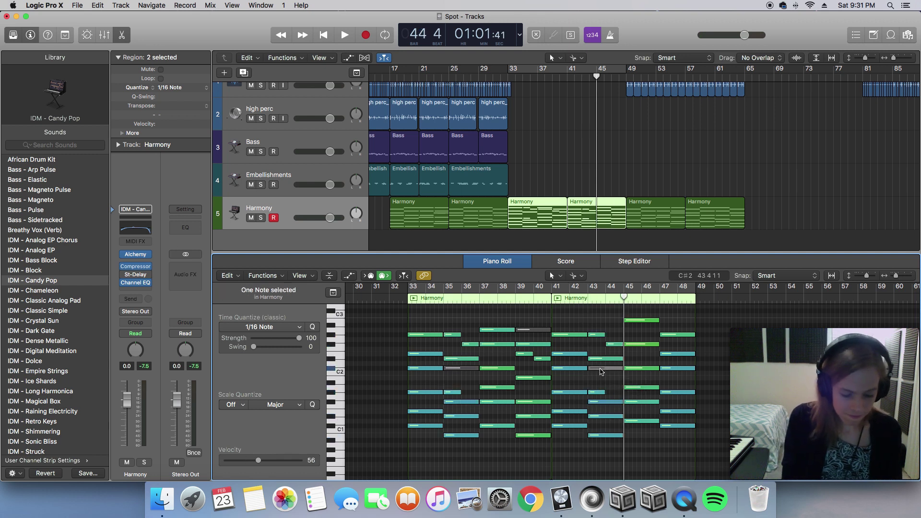
key(ctrl+m)
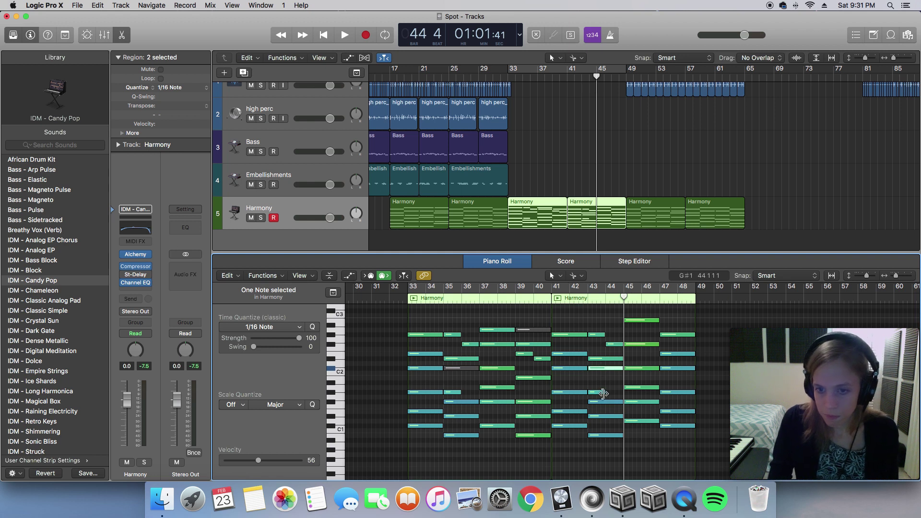
drag(603, 394, 623, 393)
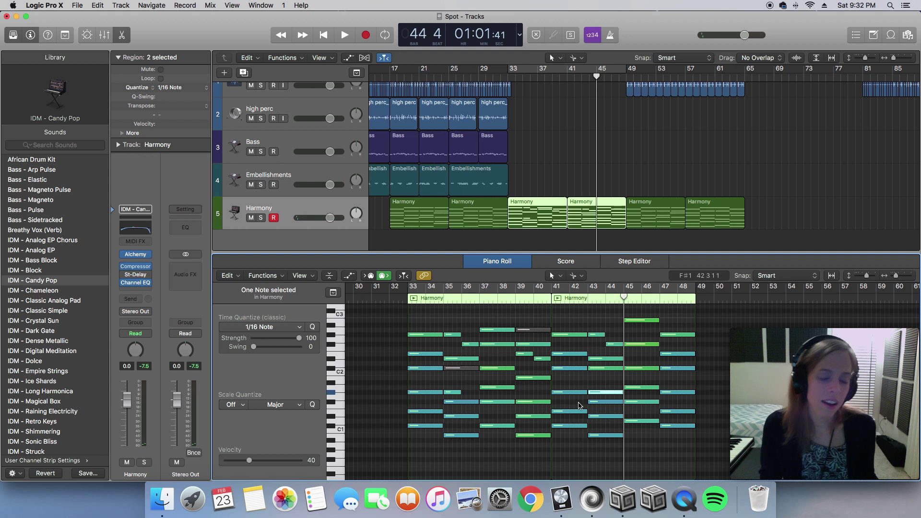
Play the second Harmony region from bar 41 into bar 44.
click(550, 300)
key(space)
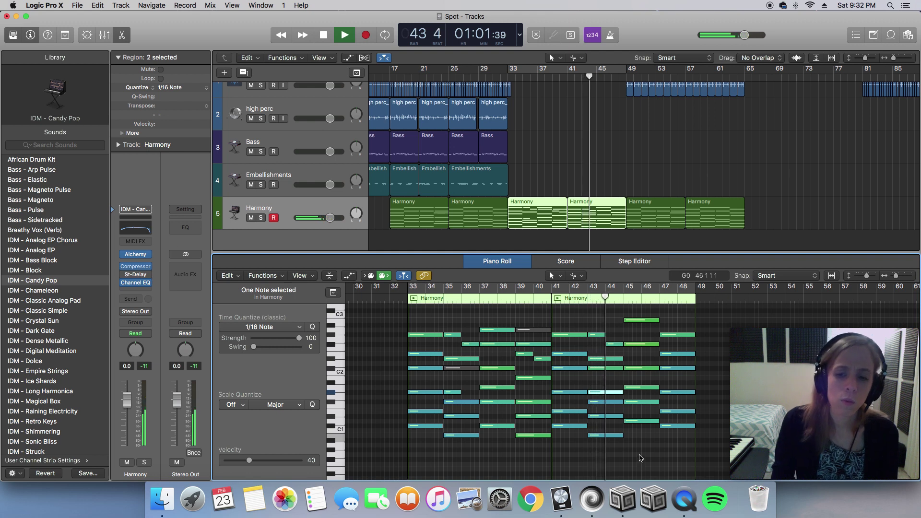
key(space)
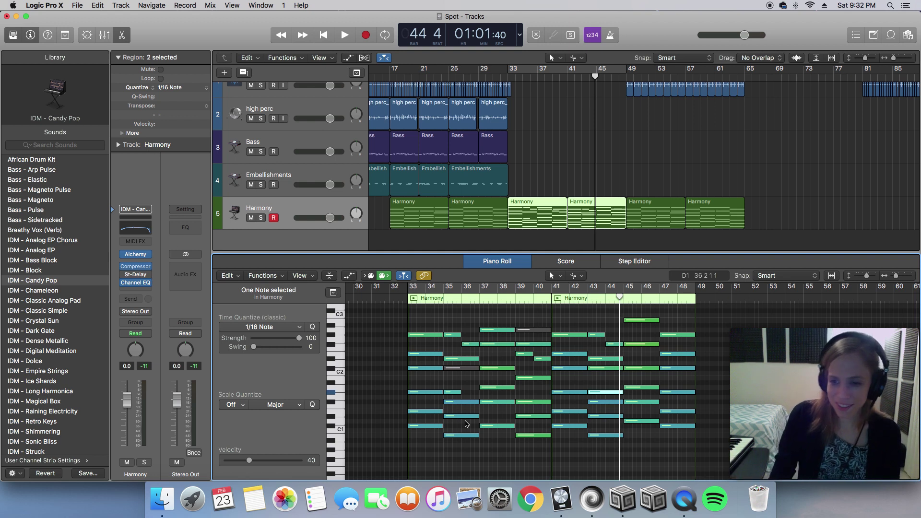
Replace the chord at bar 45 with a copy of the six-note chord from bar 37.
scroll(547, 354, right, 1)
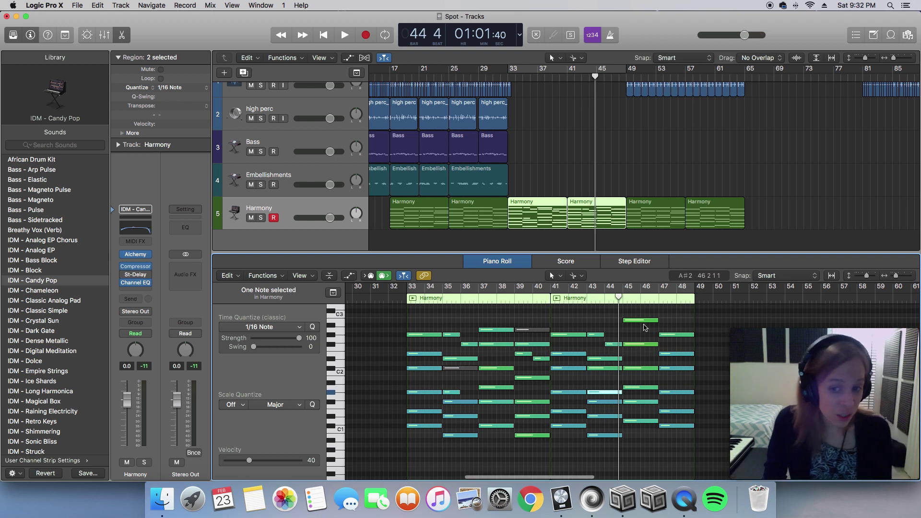
drag(643, 314, 498, 445)
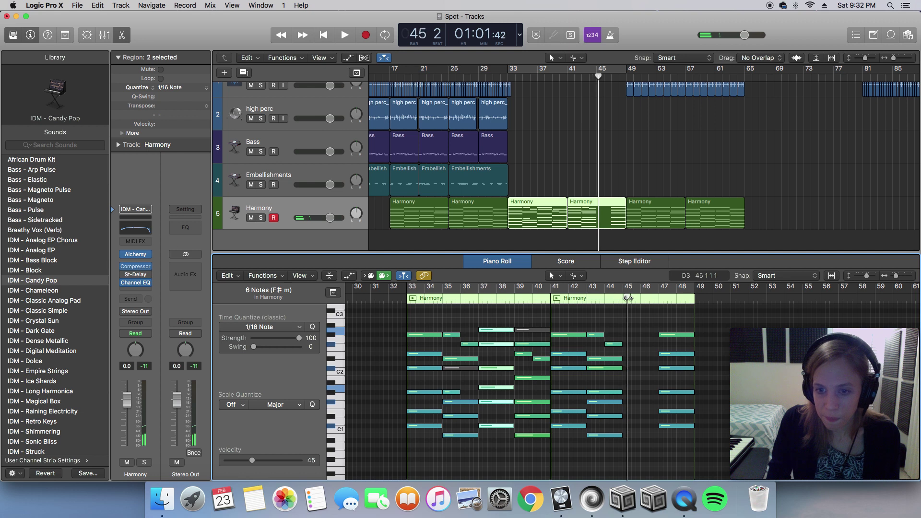
key(super+v)
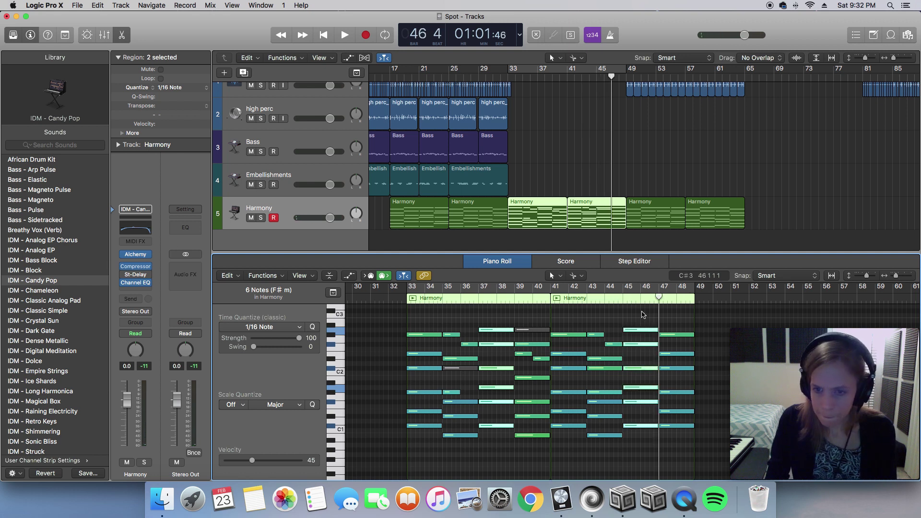
Play the replaced chord at bar 45 briefly and the progression from bar 41 into bar 47.
click(623, 302)
key(space)
key(space)
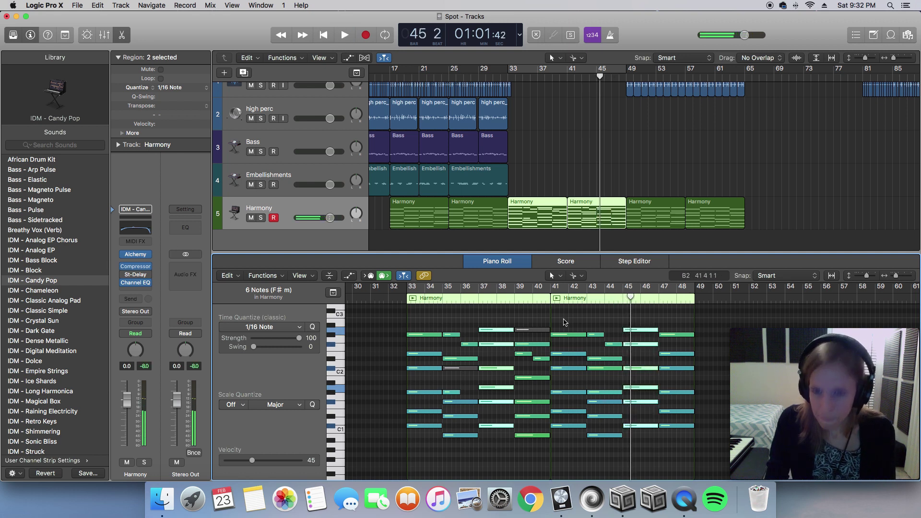
click(551, 302)
key(space)
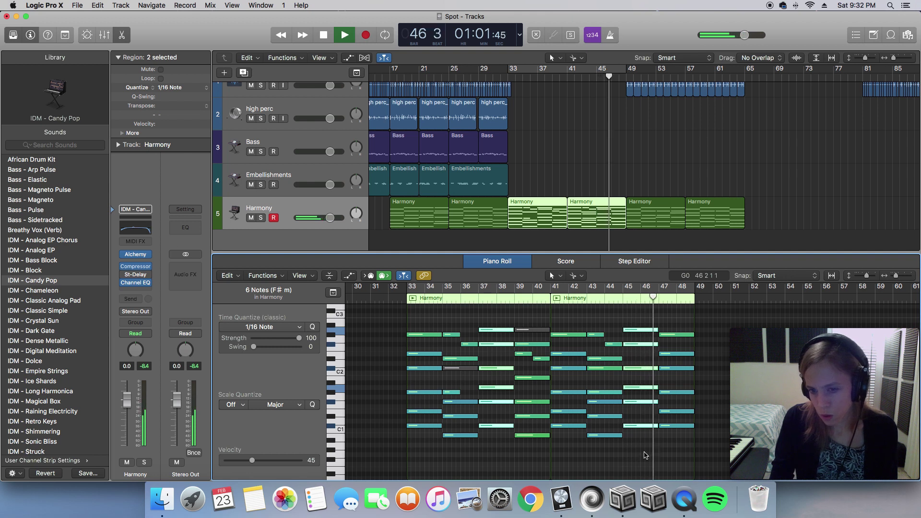
key(space)
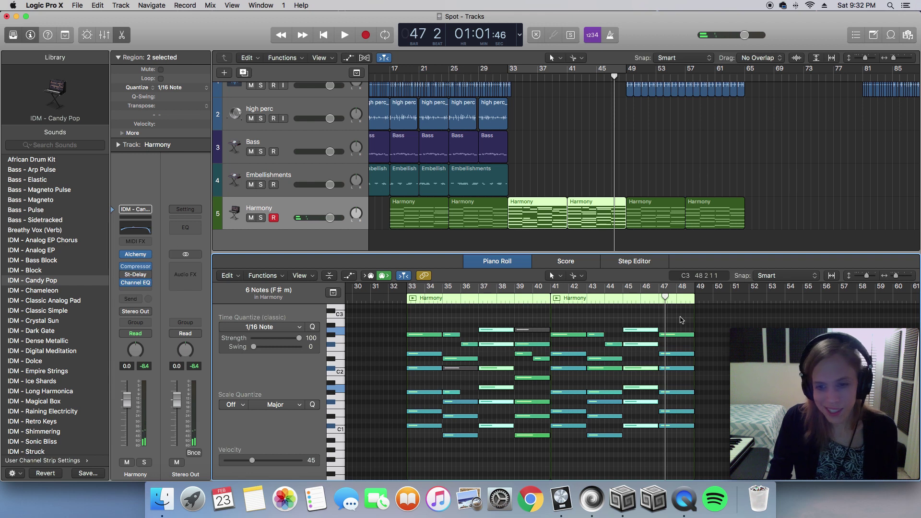
Lower the four lower notes of the bar 47 chord to B0, D#1, F#1 and B1.
drag(681, 320, 676, 453)
click(671, 451)
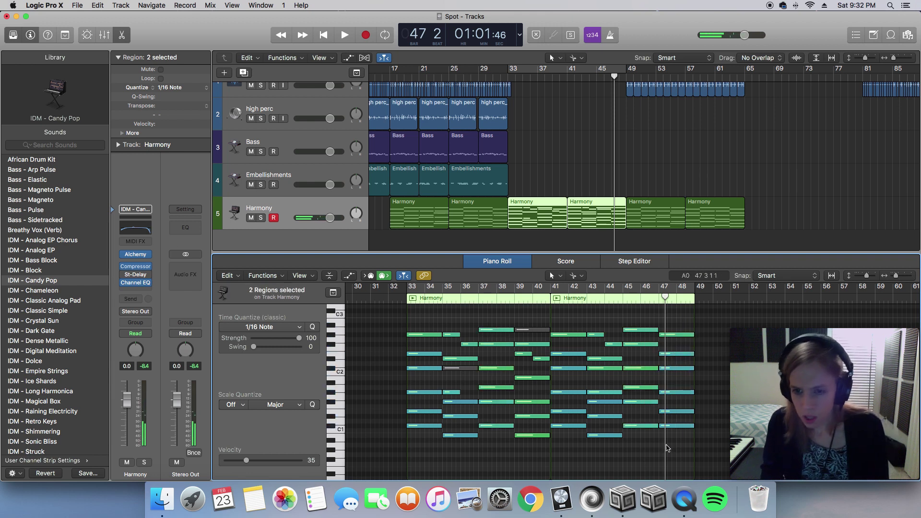
scroll(655, 446, right, 5)
scroll(643, 445, left, 2)
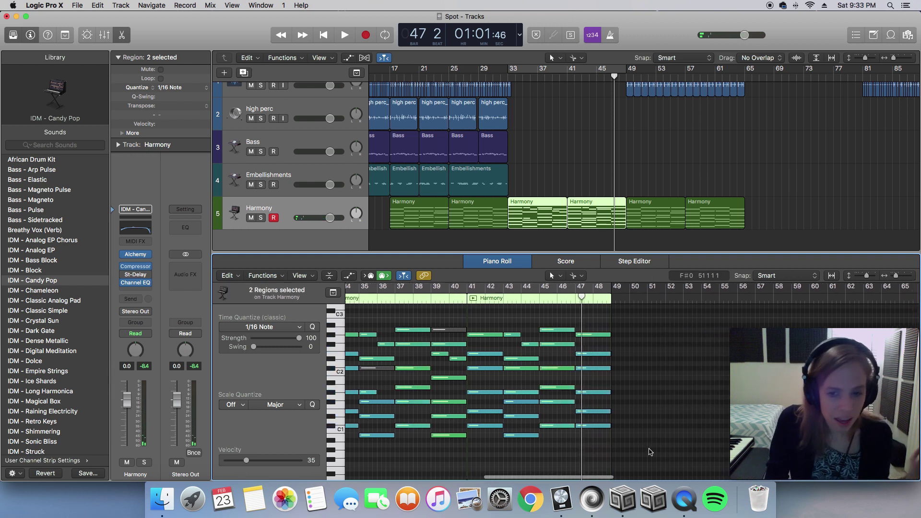
drag(607, 428, 605, 380)
click(606, 411)
click(604, 369)
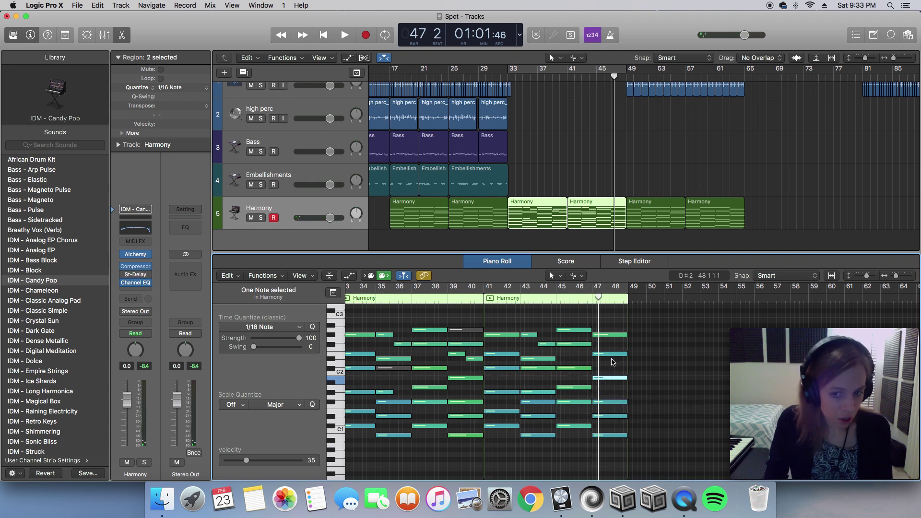
scroll(613, 363, left, 1)
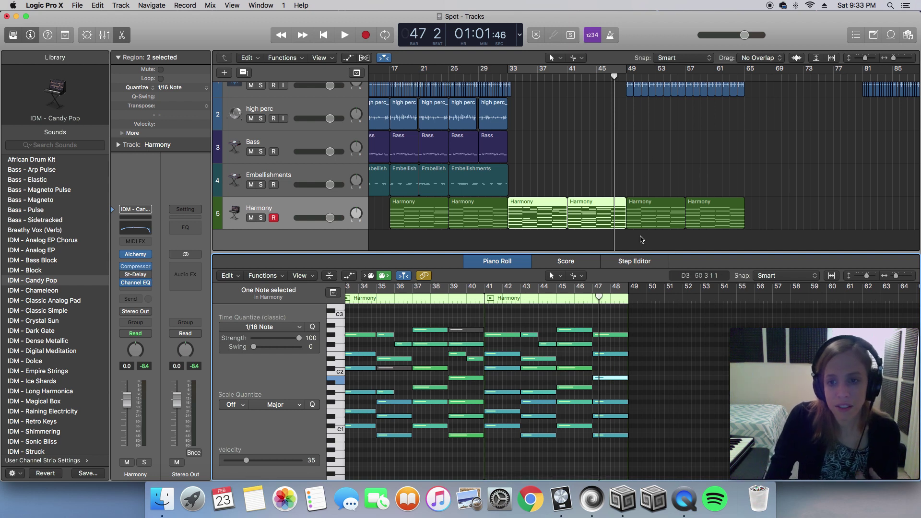
Audition the individual notes of the bar 47 chord in the Harmony region.
click(605, 355)
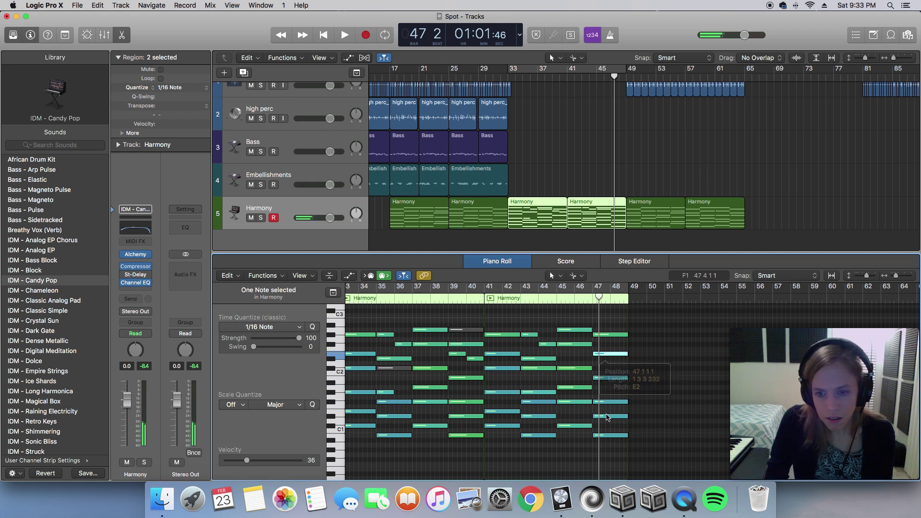
click(612, 436)
click(612, 405)
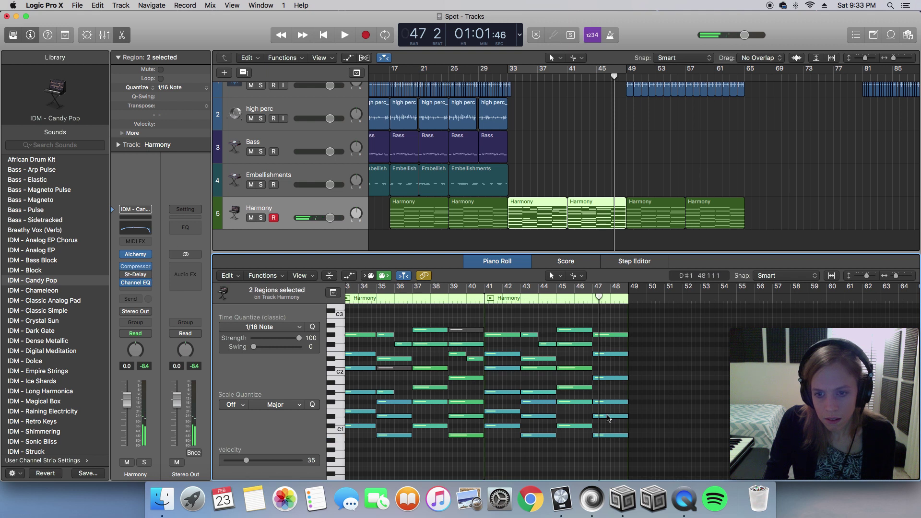
click(607, 416)
click(607, 402)
click(610, 378)
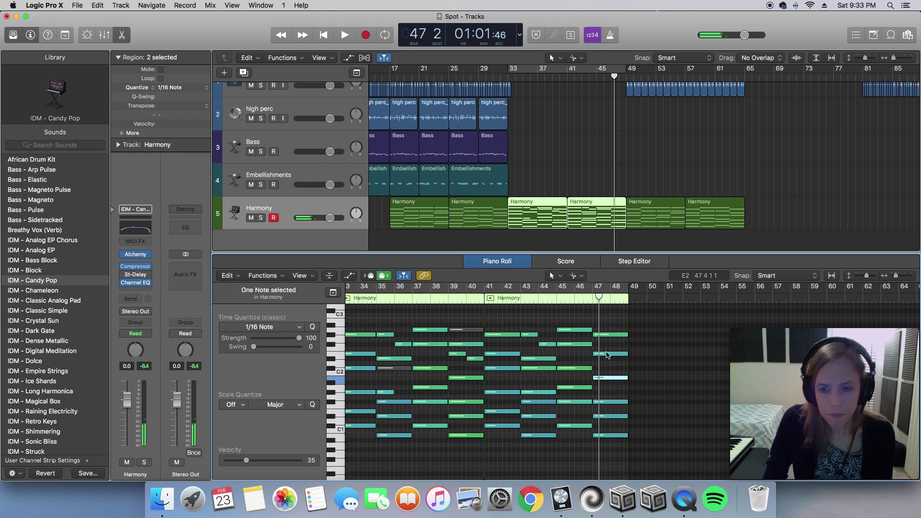
click(607, 354)
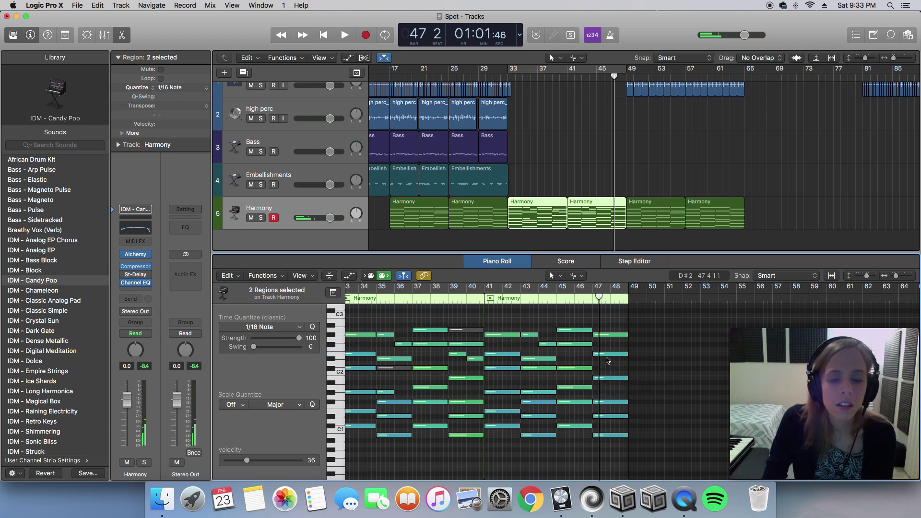
Lower the top note of the bar 47 chord to F#2 and play the chord.
click(606, 335)
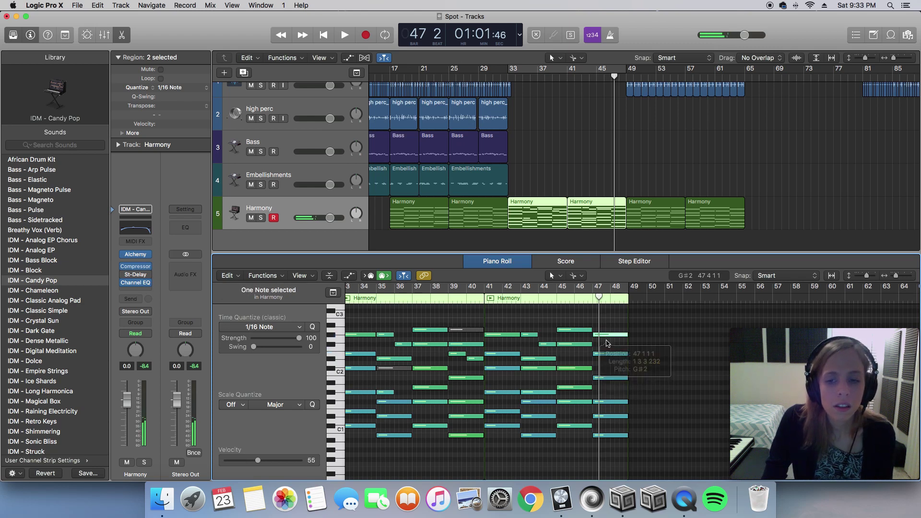
click(608, 341)
click(610, 335)
drag(609, 337, 610, 344)
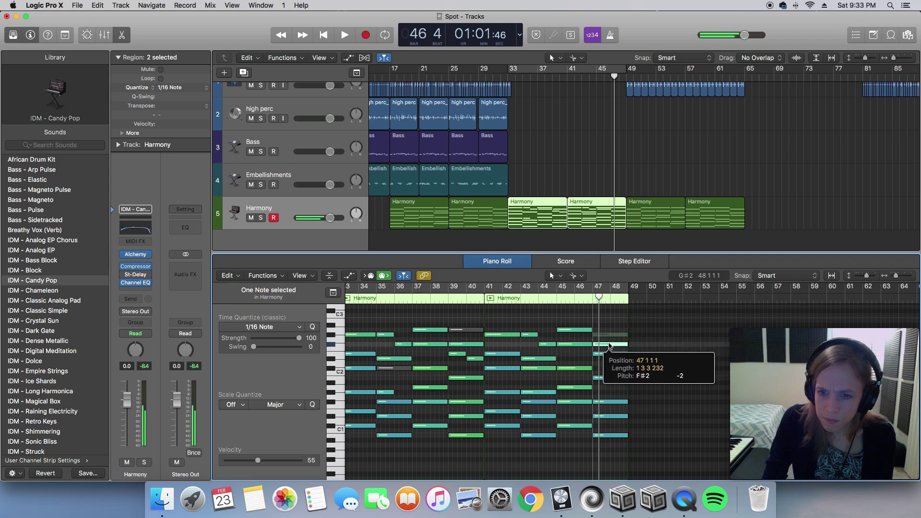
click(610, 378)
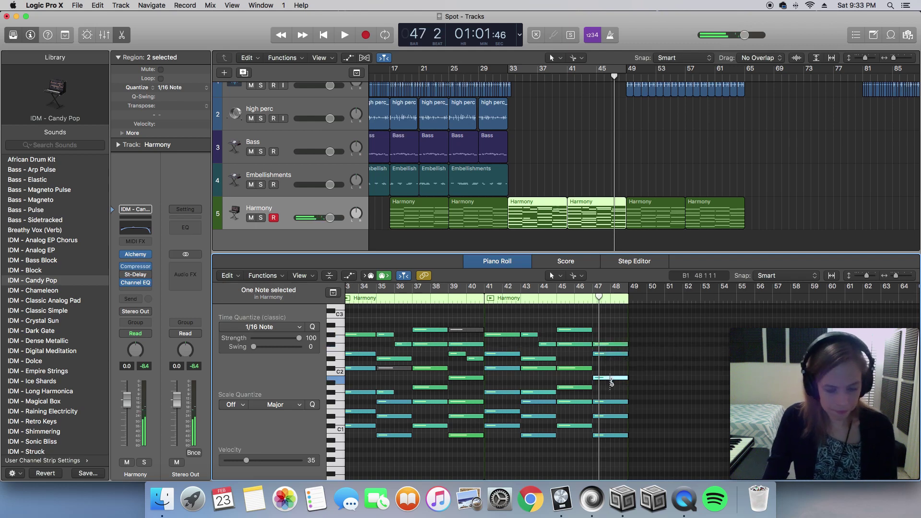
drag(594, 301, 594, 300)
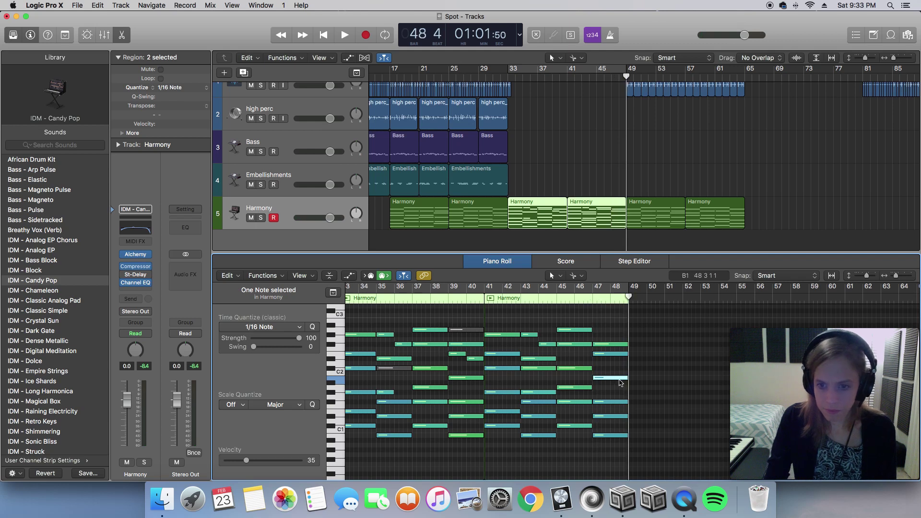
Copy the bar 47 chord's B1 note up to C#2 with velocity 28, and play the chord.
drag(611, 378, 603, 370)
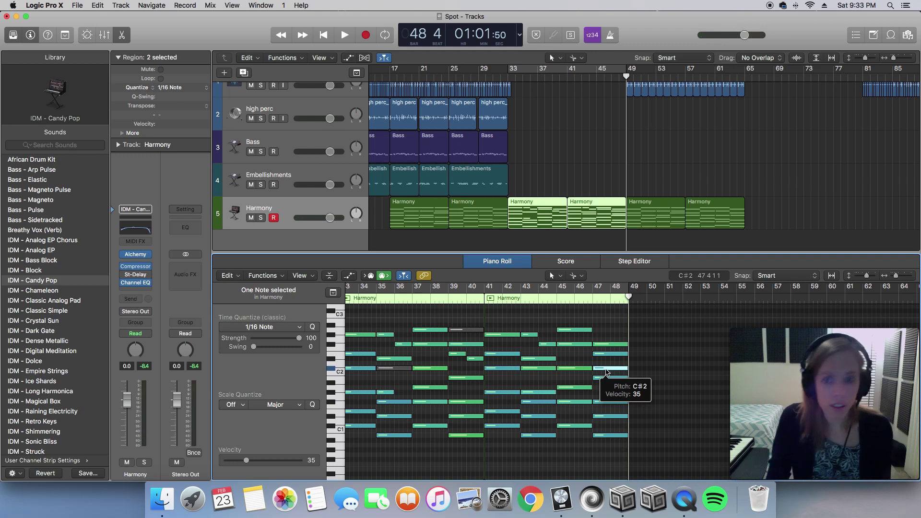
click(606, 370)
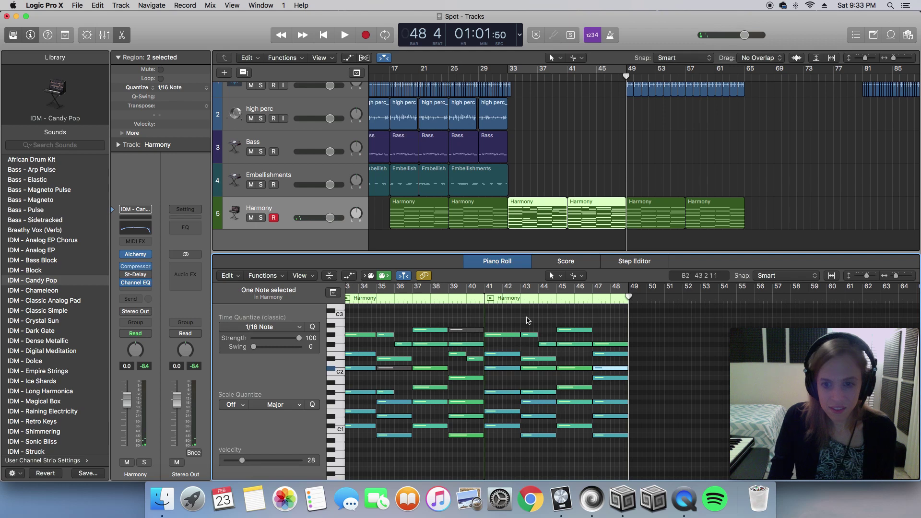
click(594, 303)
key(space)
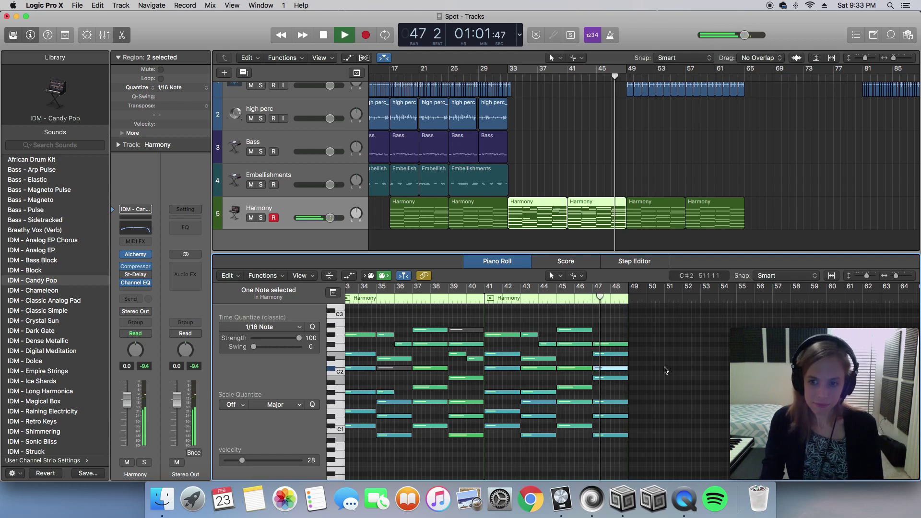
key(space)
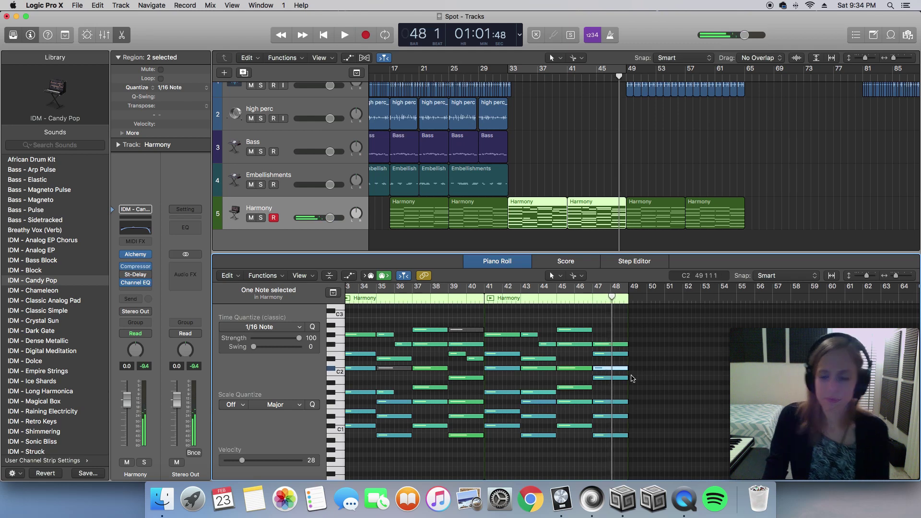
Shorten the added C#2 note in bar 47 so that it ends at bar 48.
click(609, 379)
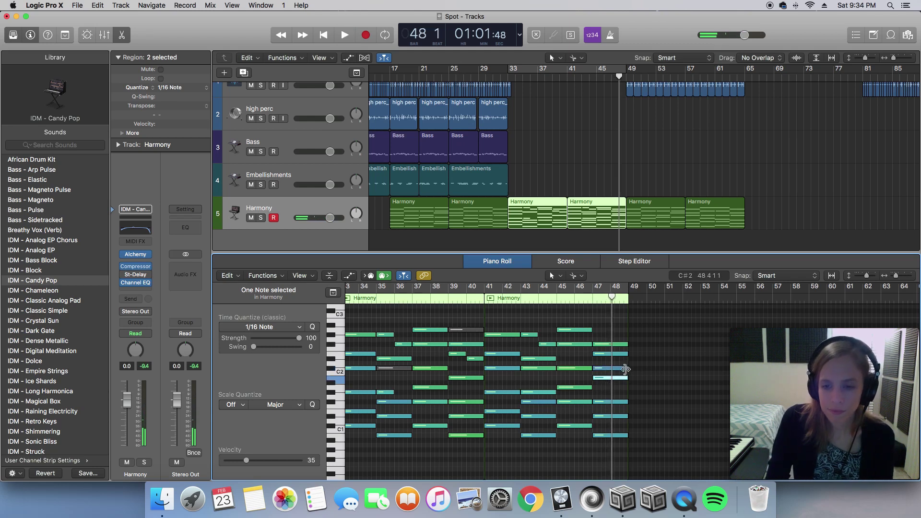
drag(626, 369, 609, 369)
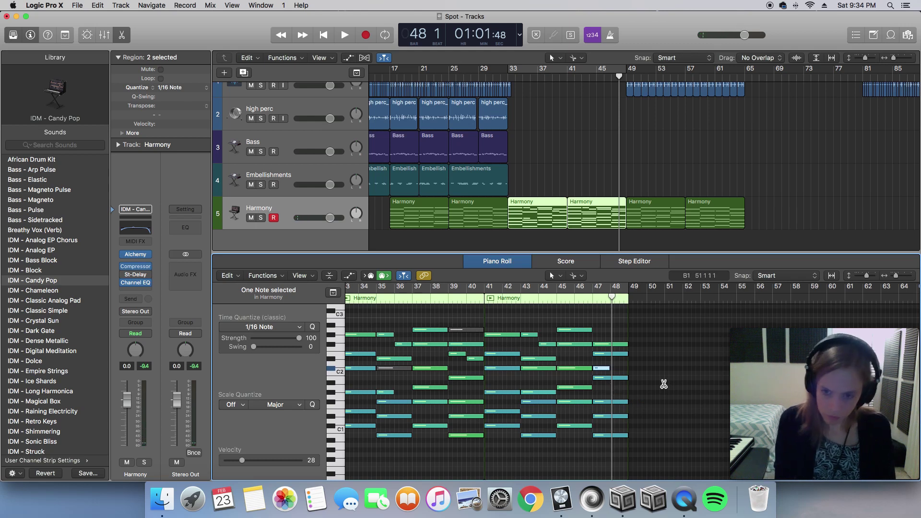
key(super+Right)
key(super+Right)
scroll(641, 382, right, 1)
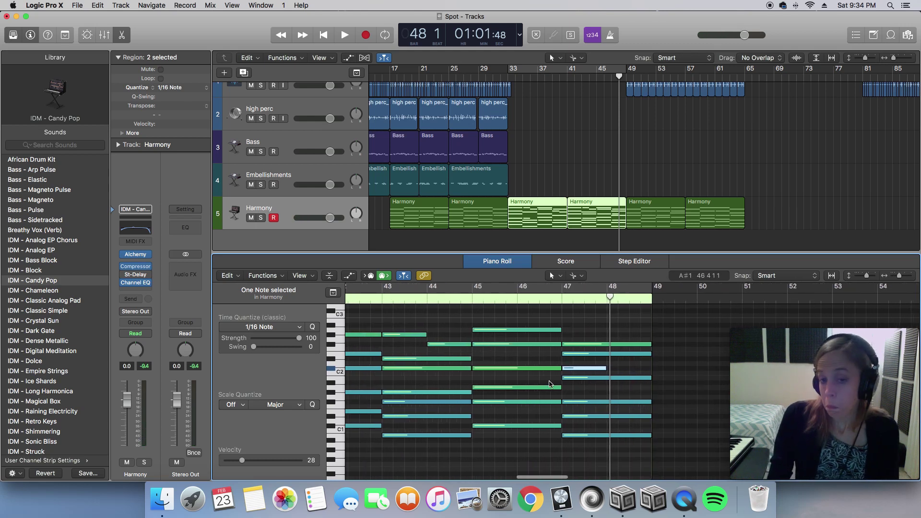
Try starting the B1 note of the bar 47 chord at bar 48, and play the change.
drag(561, 379, 607, 379)
key(comma)
key(space)
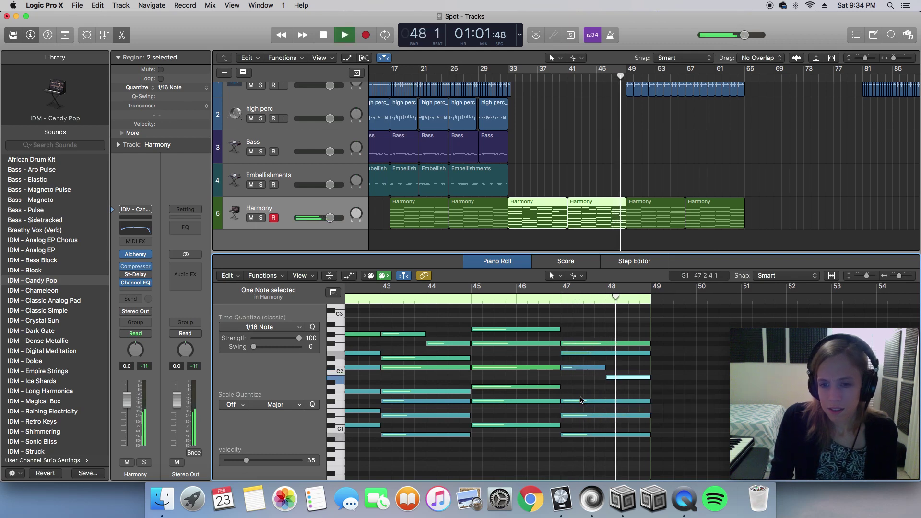
key(space)
drag(607, 379, 561, 379)
Split the E2 note of the bar 47 chord at bar 48 and lower its second half to D#2.
click(625, 344)
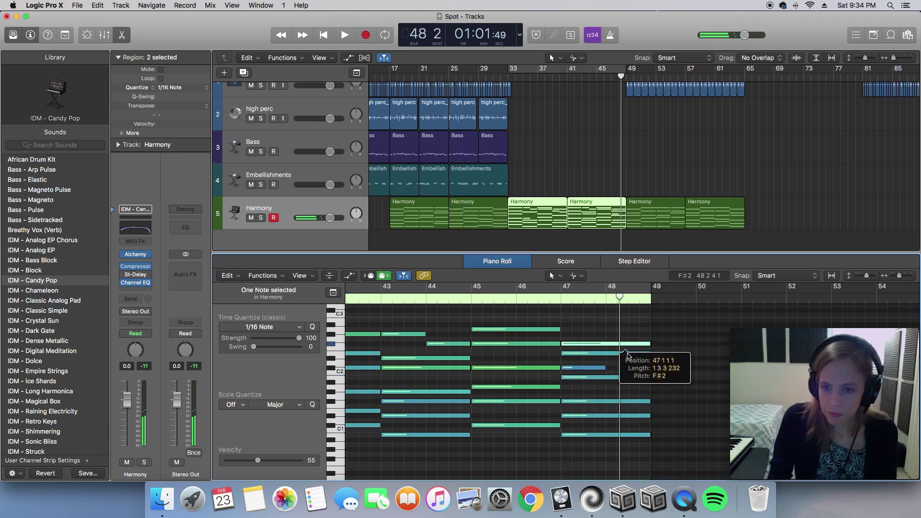
click(625, 354)
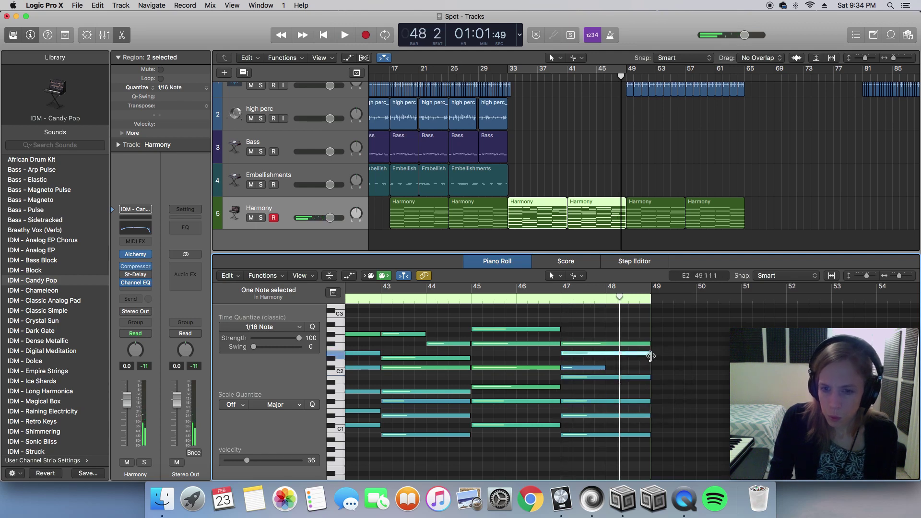
click(627, 354)
super+click(607, 354)
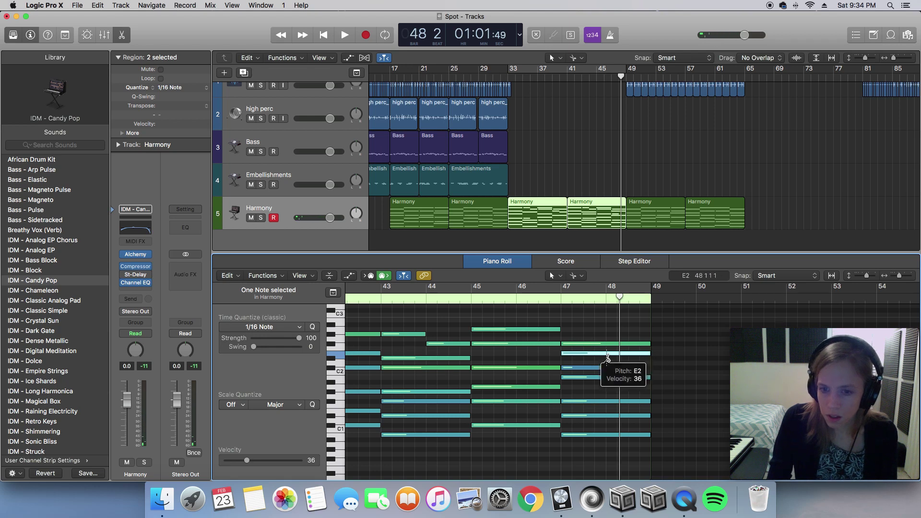
click(629, 354)
drag(629, 354, 628, 359)
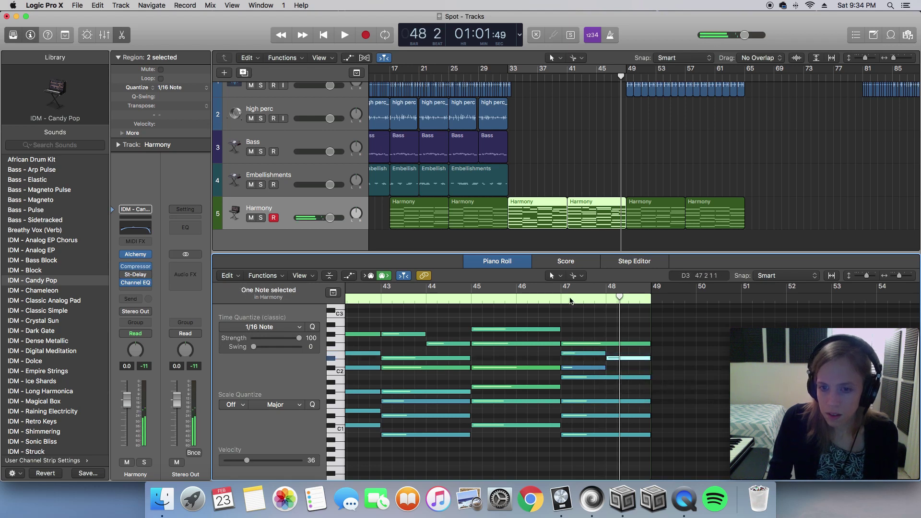
Play the chord from bar 47 and audition its C#2, E2, D#2 and B1 notes.
click(560, 299)
key(space)
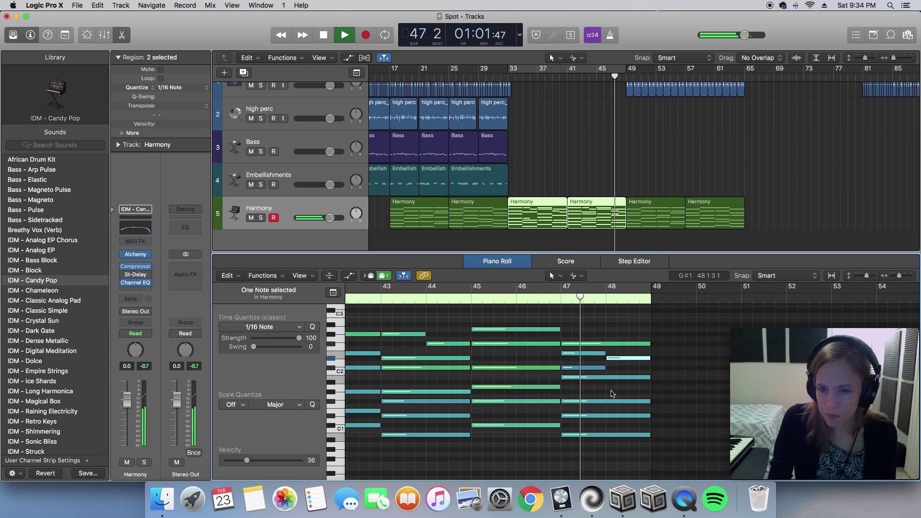
key(space)
click(595, 374)
click(588, 368)
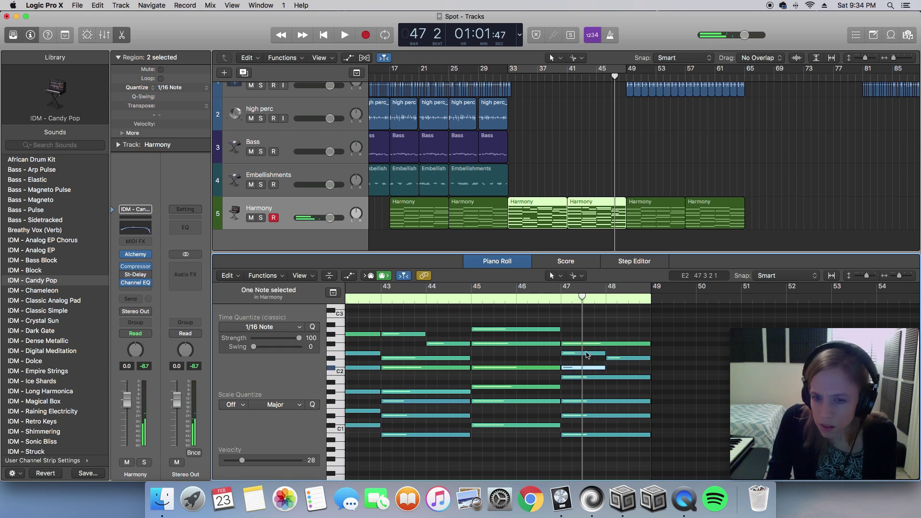
click(586, 354)
click(615, 359)
click(603, 377)
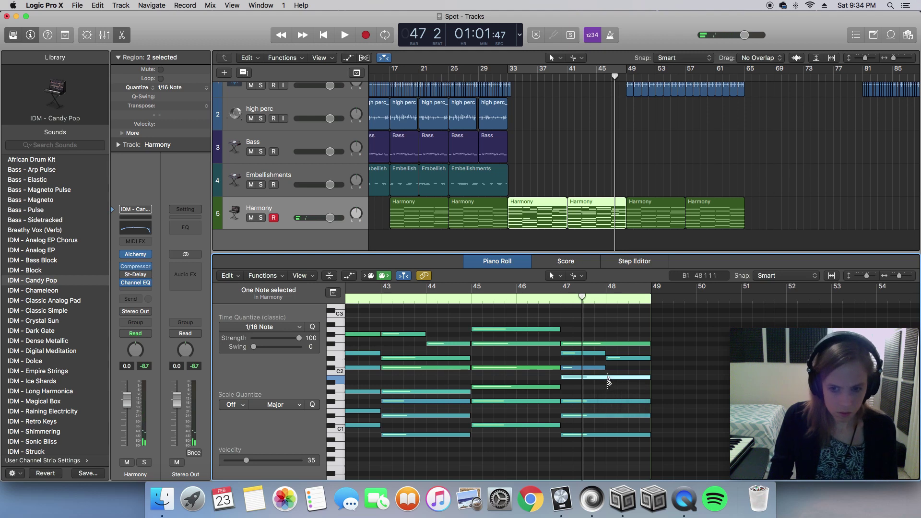
Split the B1 note at bar 48 and mute its first half, playing the chord into bar 48.
click(606, 377)
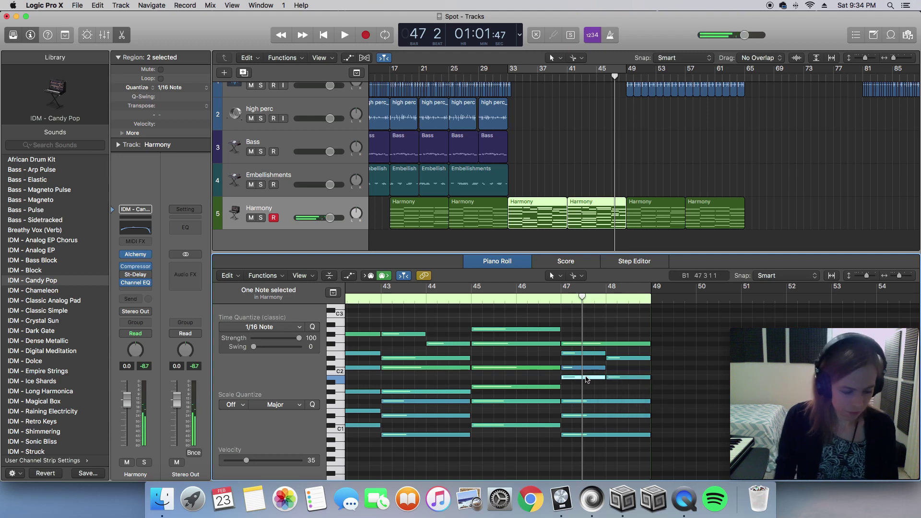
key(ctrl+m)
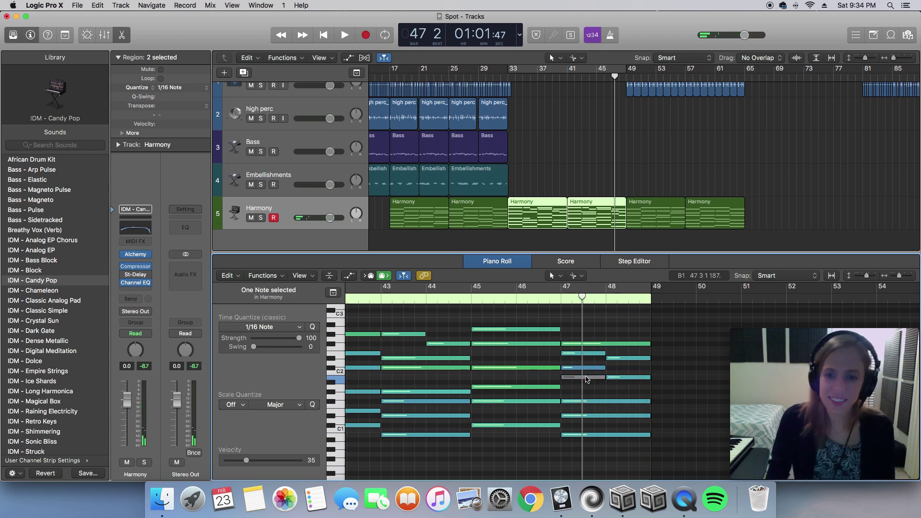
key(space)
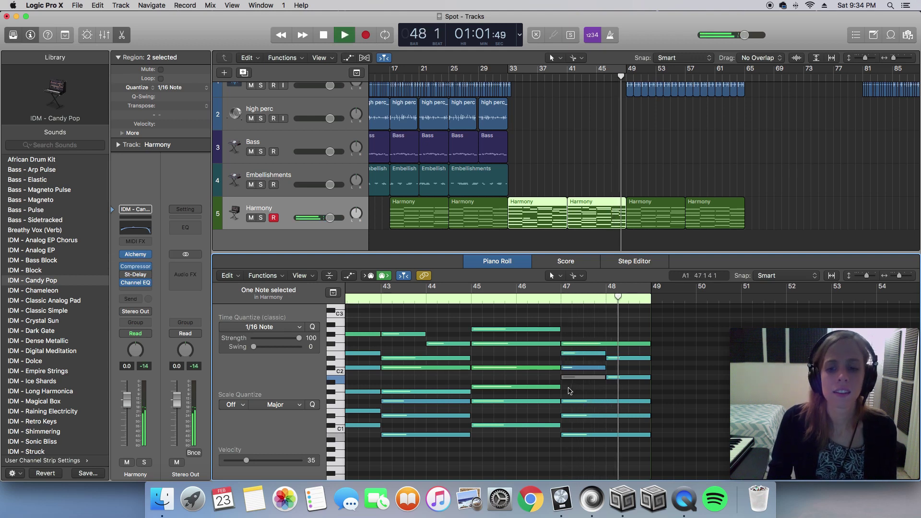
key(space)
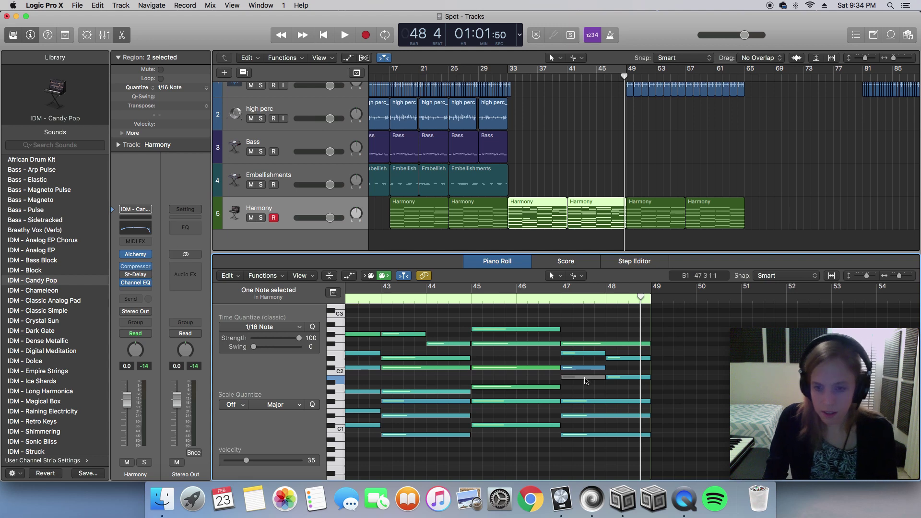
Delete the muted first half of the B1 note and split the top F#2 note at bar 48.
drag(585, 380, 583, 347)
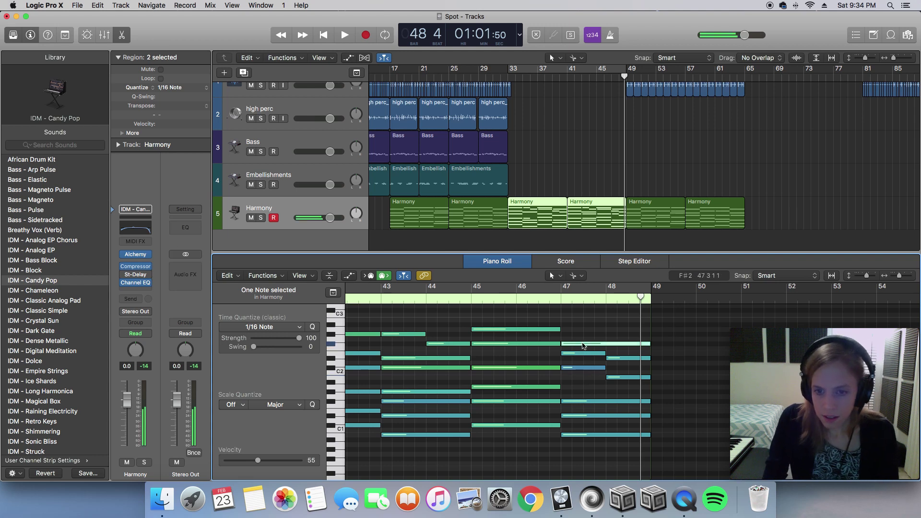
super+click(607, 344)
Play the revised chord from bar 47 into bar 48.
click(564, 304)
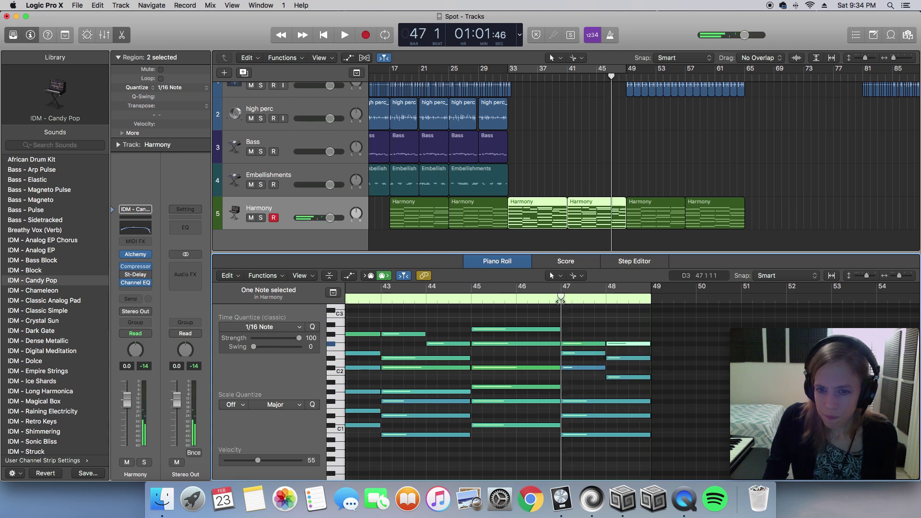
key(space)
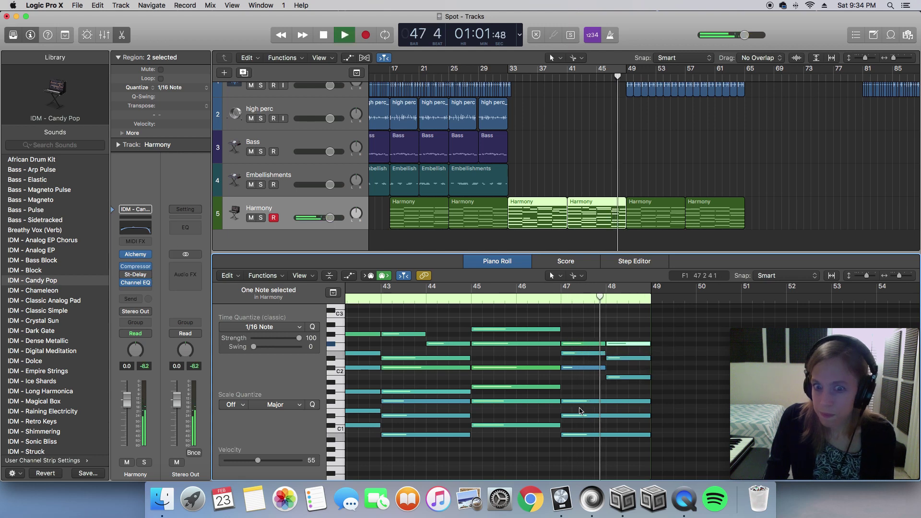
key(space)
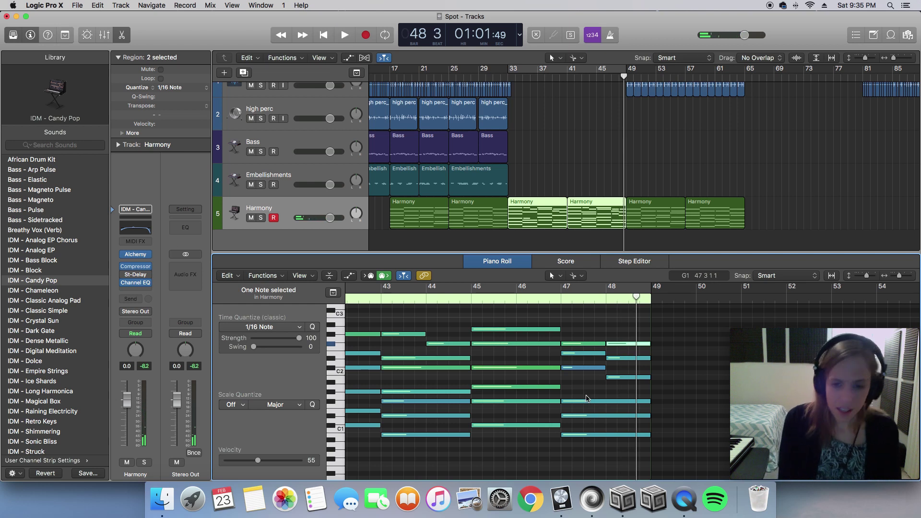
Split the C#2 note spanning bars 43 and 44 at bar 44 and lower its second half to B1.
key(super+Left)
key(super+Left)
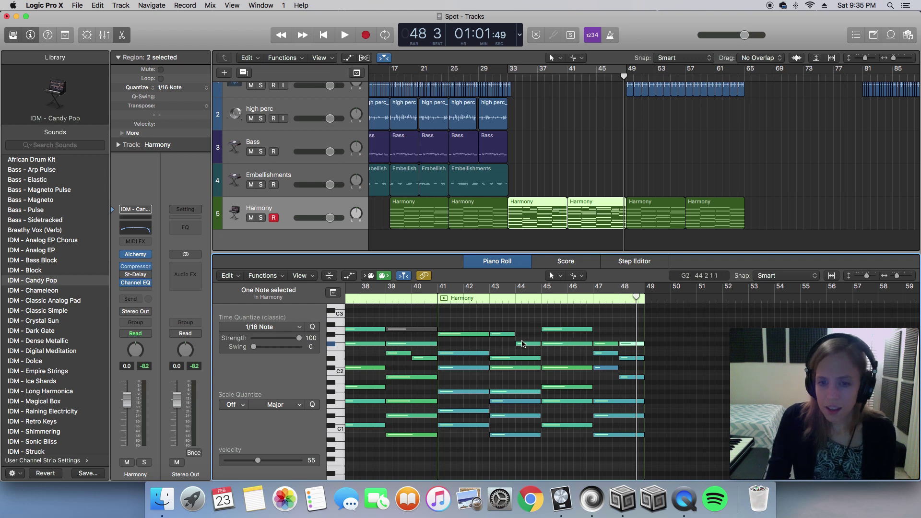
scroll(523, 342, down, 2)
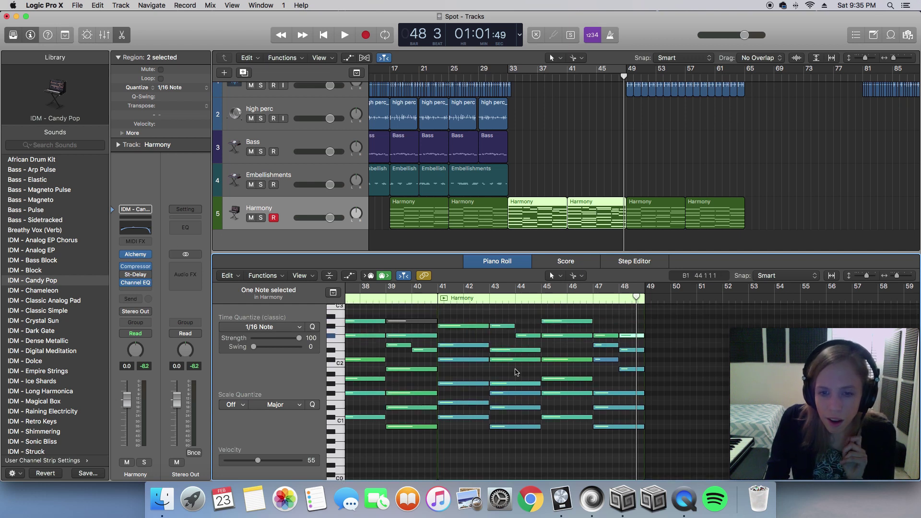
click(515, 360)
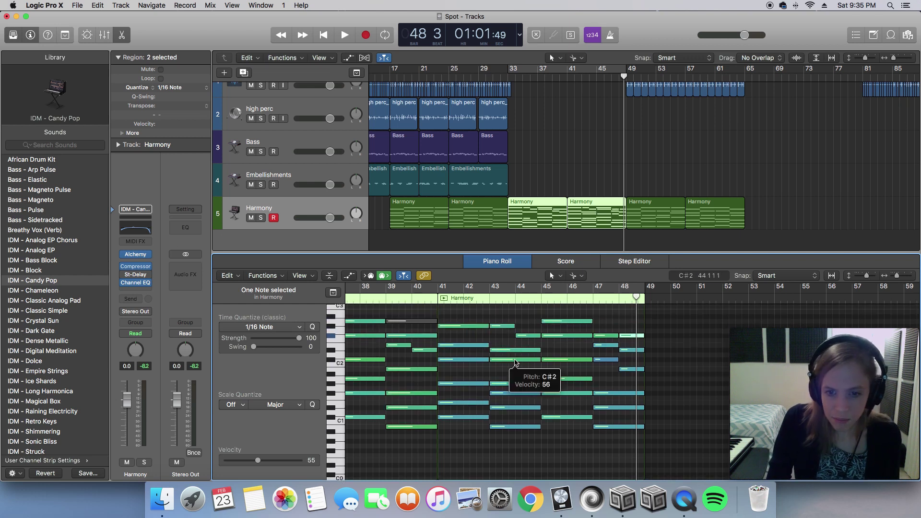
key(super+Right)
key(super+Right)
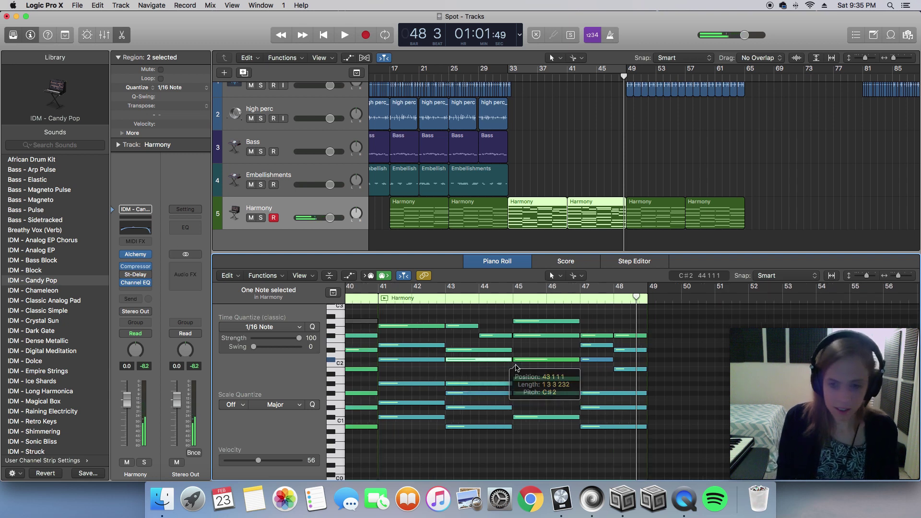
click(417, 374)
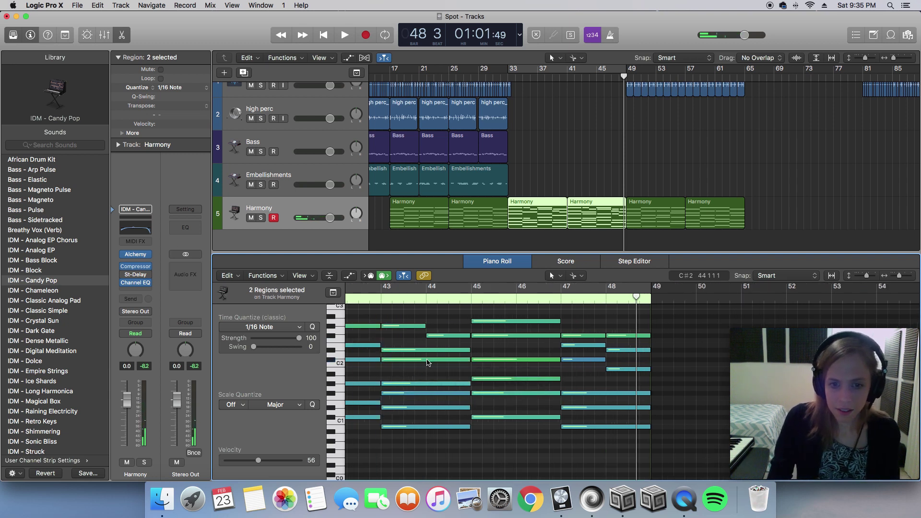
click(427, 360)
scroll(422, 362, right, 1)
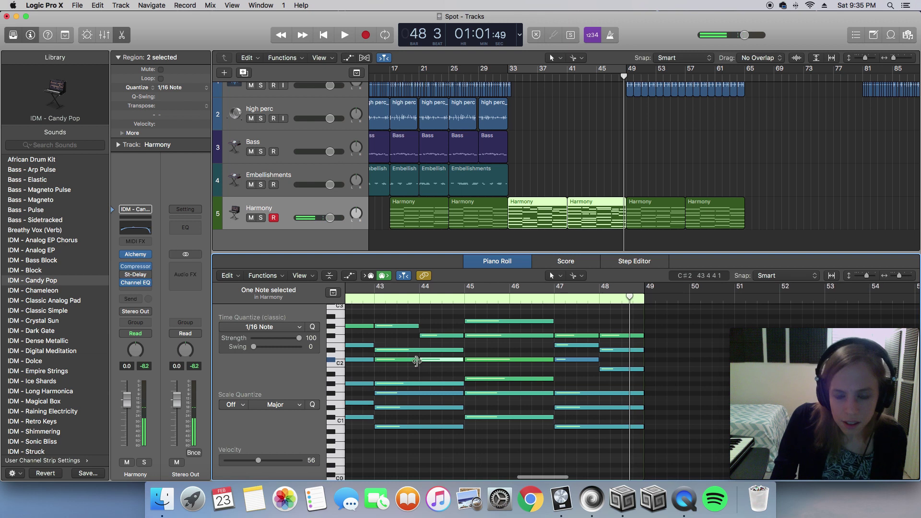
drag(439, 361, 439, 370)
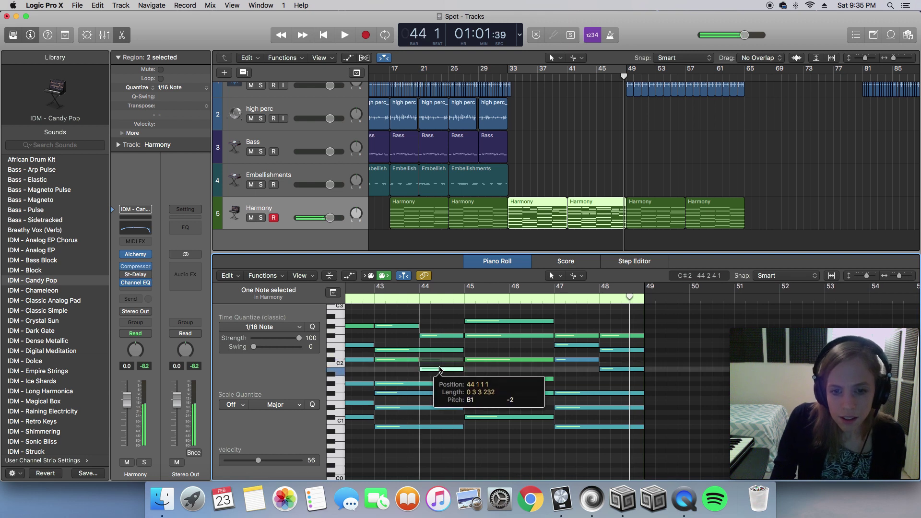
Play the revised chord from bar 43 into bar 44.
scroll(431, 366, left, 1)
scroll(429, 366, left, 2)
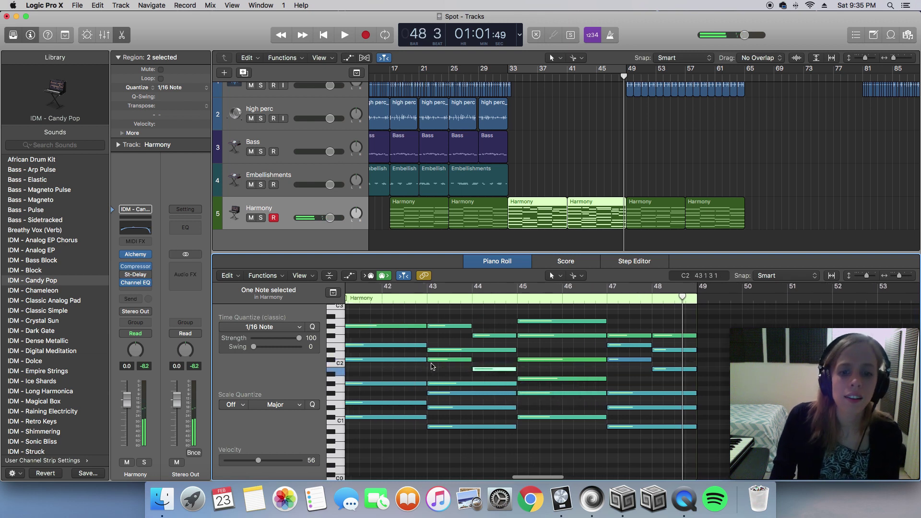
click(466, 300)
key(space)
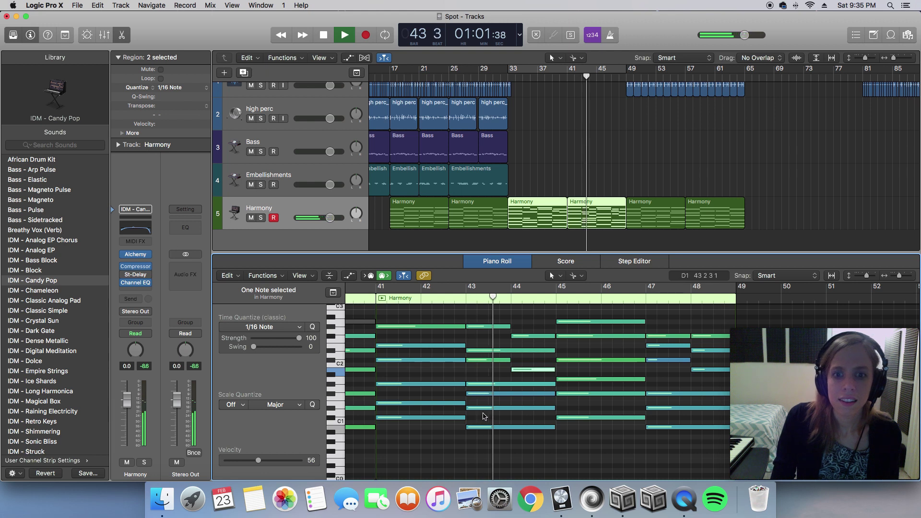
click(480, 384)
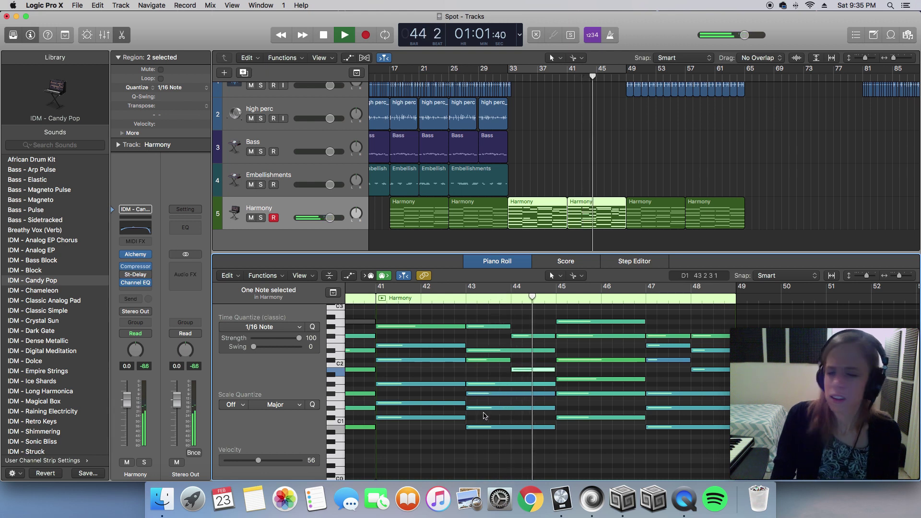
key(space)
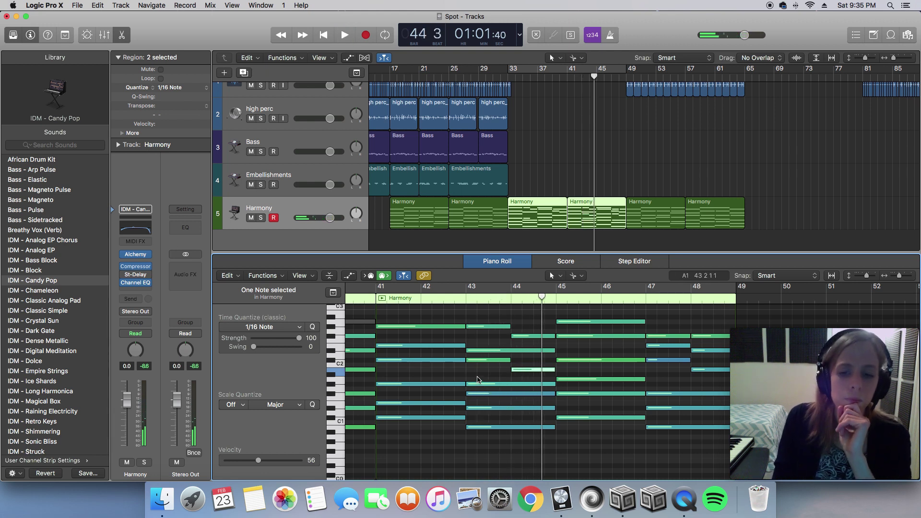
Audition the chord notes around bar 44 and shorten the G#1 note starting at bar 43 to end at bar 44.
click(504, 351)
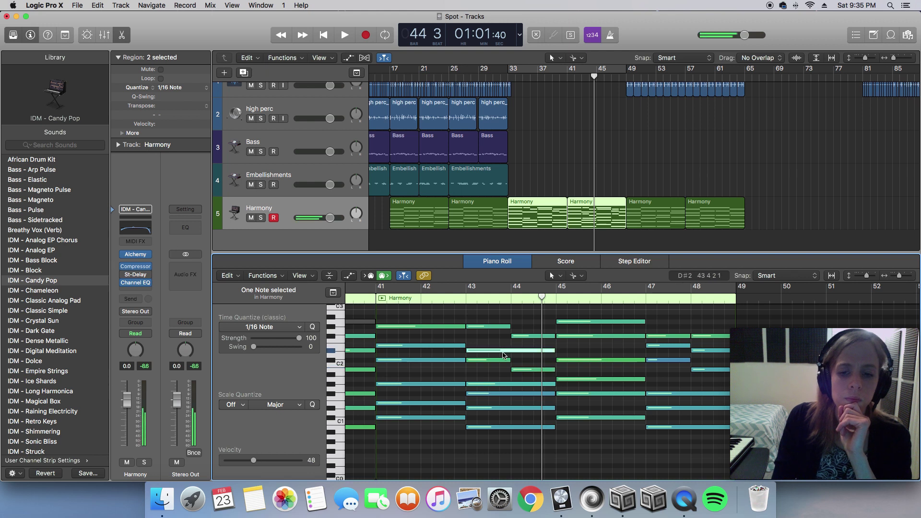
click(519, 337)
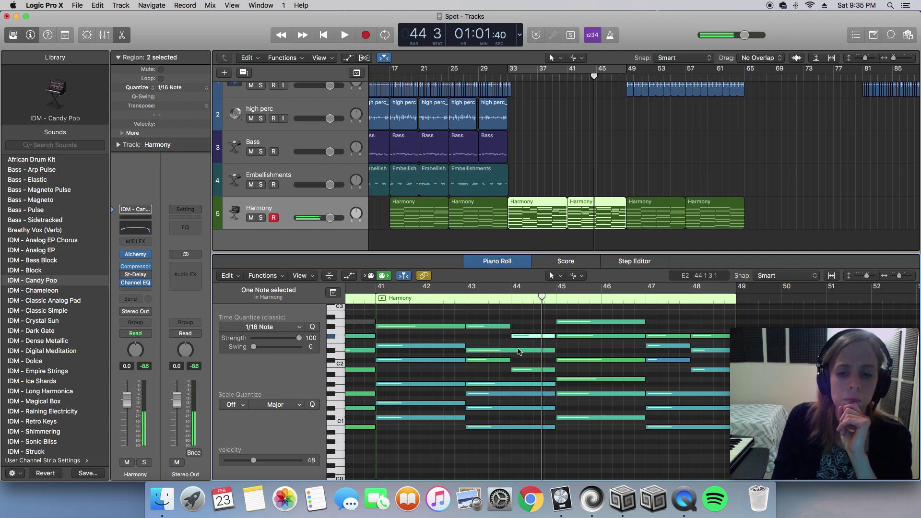
click(520, 351)
click(522, 373)
click(520, 386)
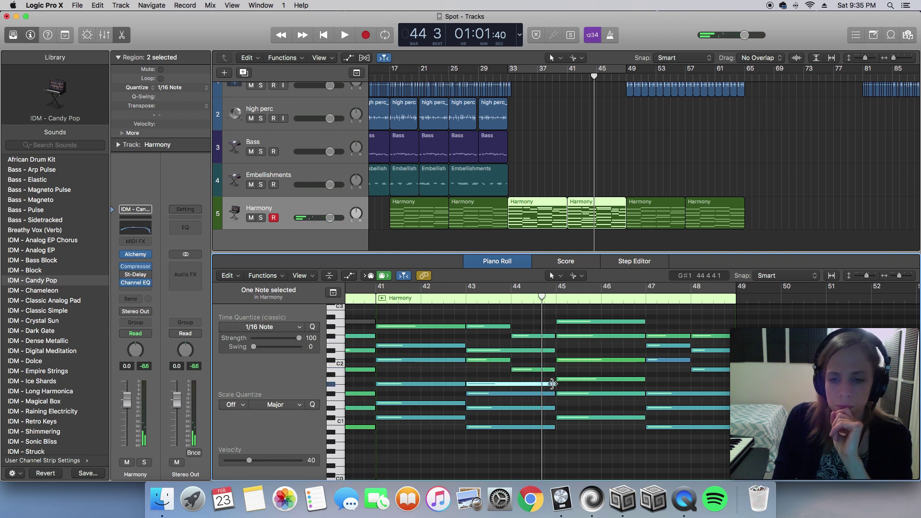
drag(552, 384, 510, 384)
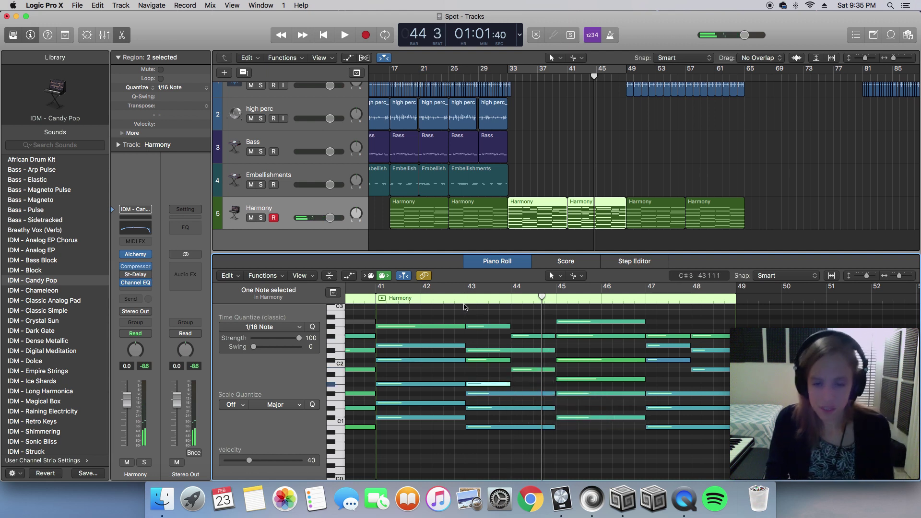
Play the Harmony passage from bar 43 into bar 48.
key(shift+space)
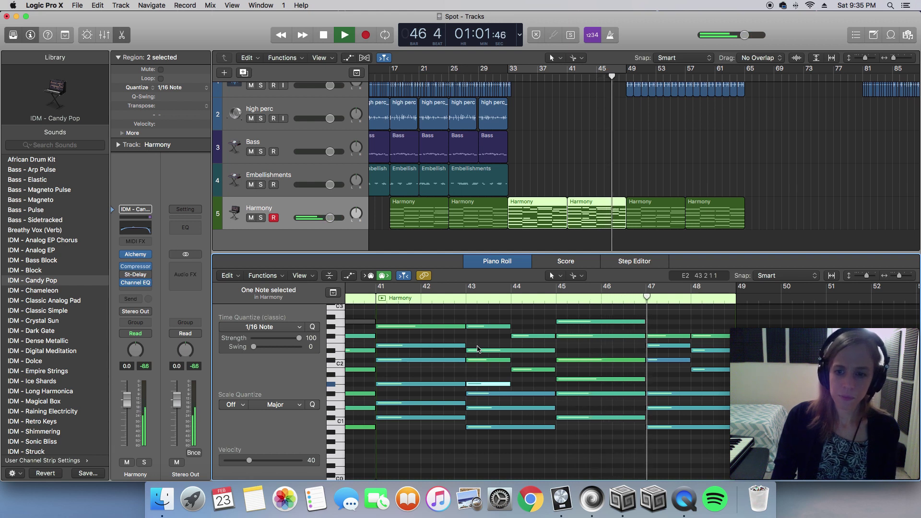
scroll(479, 349, right, 5)
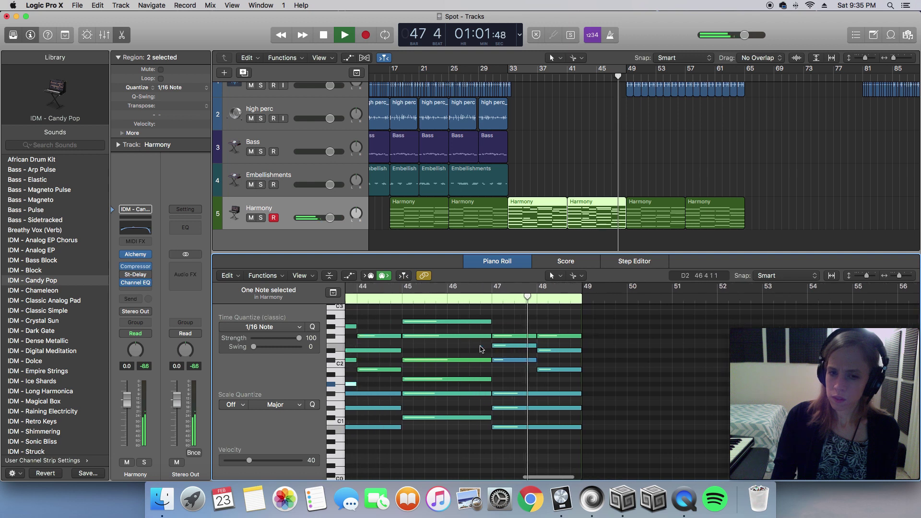
scroll(481, 349, left, 3)
key(space)
Split the F#1 note starting at bar 47 at bar 48 and raise its first half to G#1.
click(562, 395)
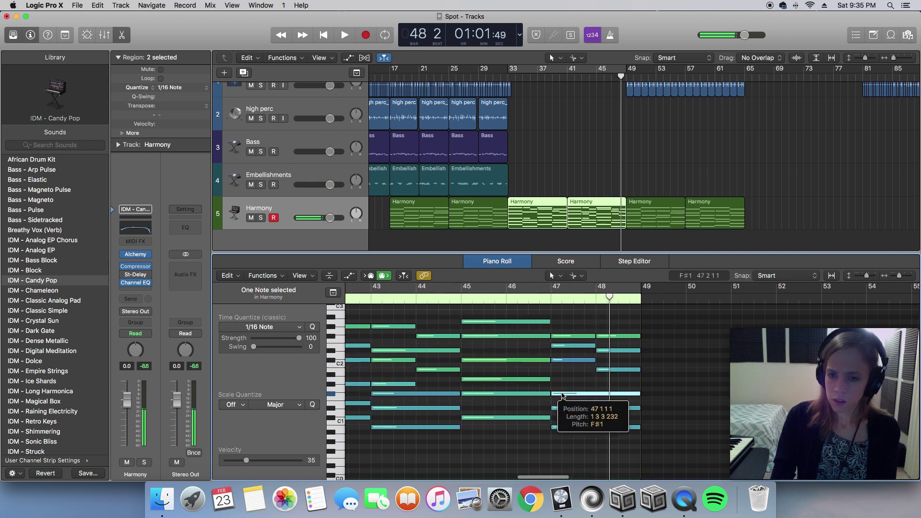
click(594, 396)
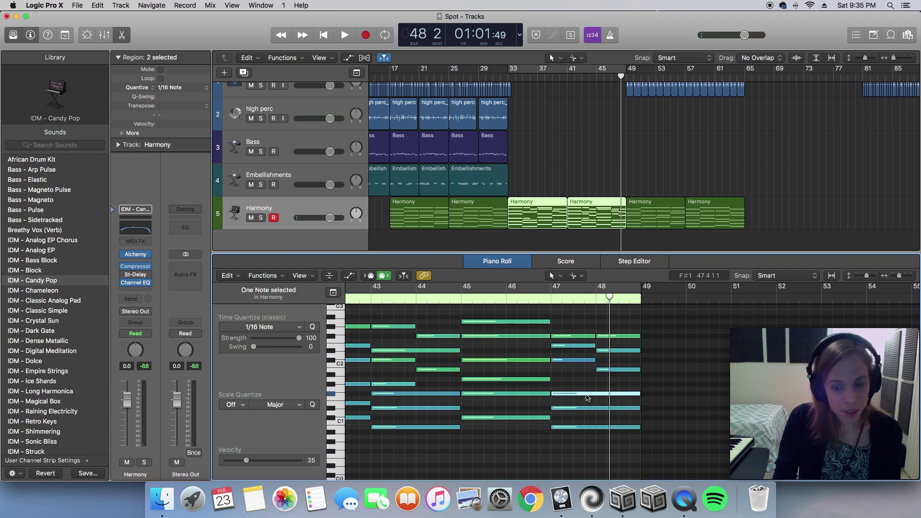
click(569, 346)
click(569, 360)
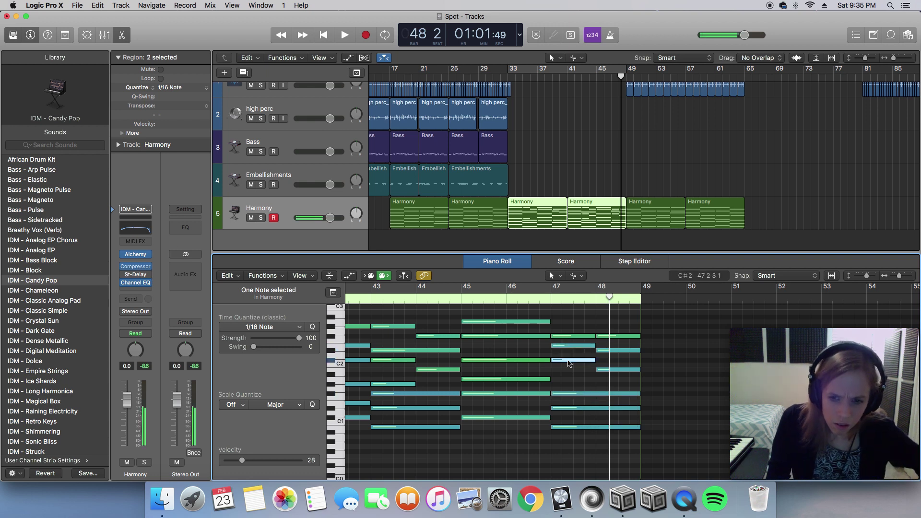
click(574, 402)
click(578, 397)
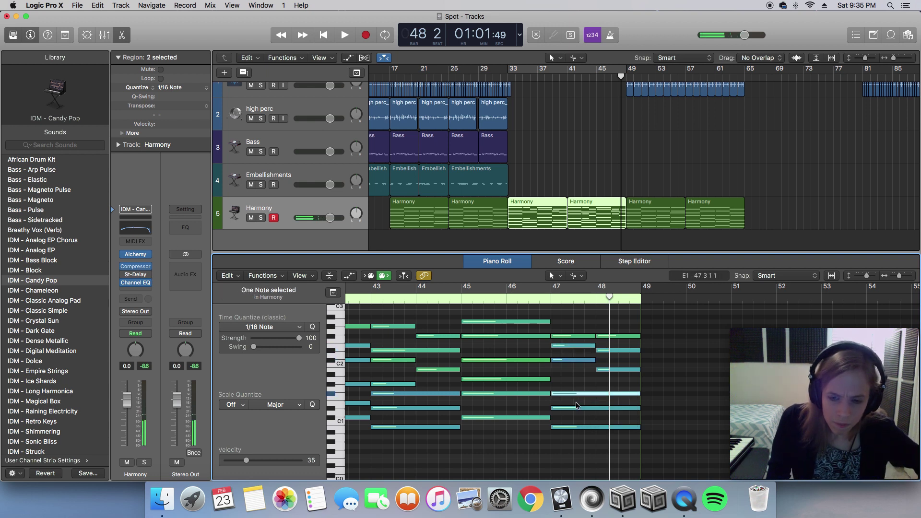
click(578, 351)
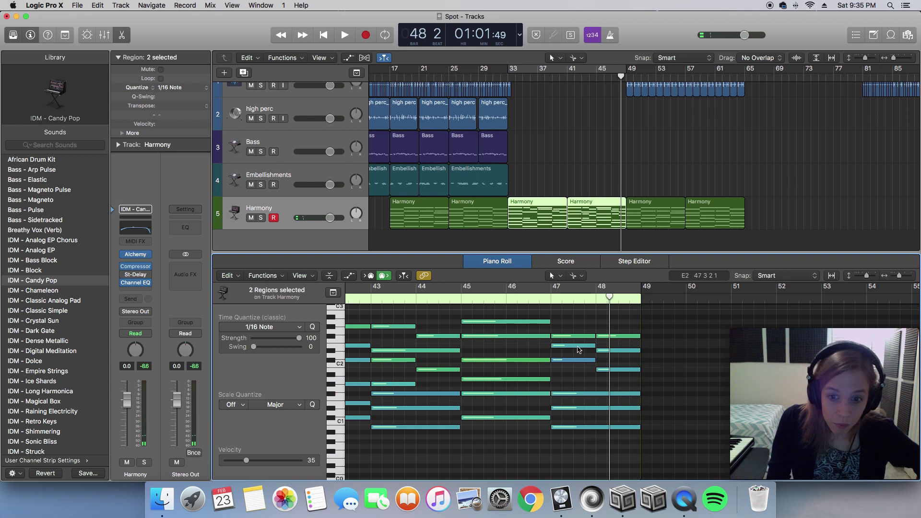
click(577, 346)
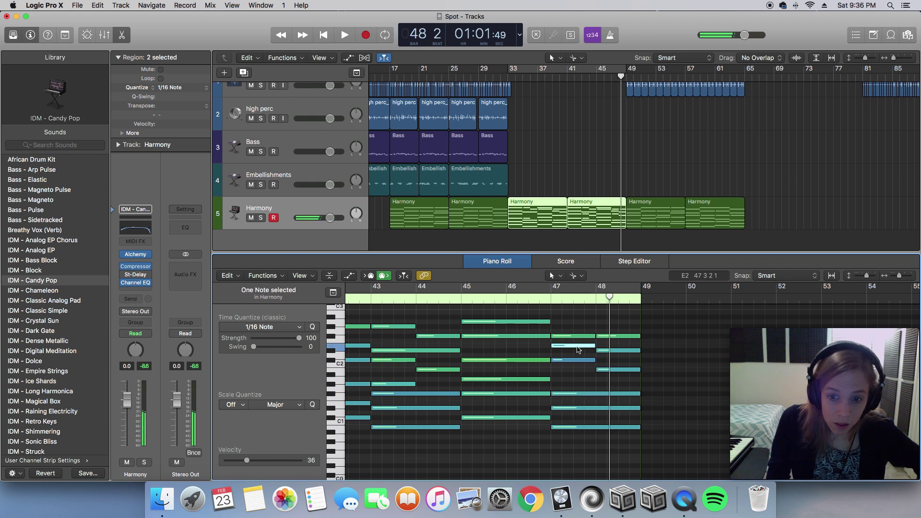
click(597, 397)
drag(575, 394, 577, 385)
Play the chord from bar 47 into bar 48 with the raised G#1 note.
click(552, 300)
key(space)
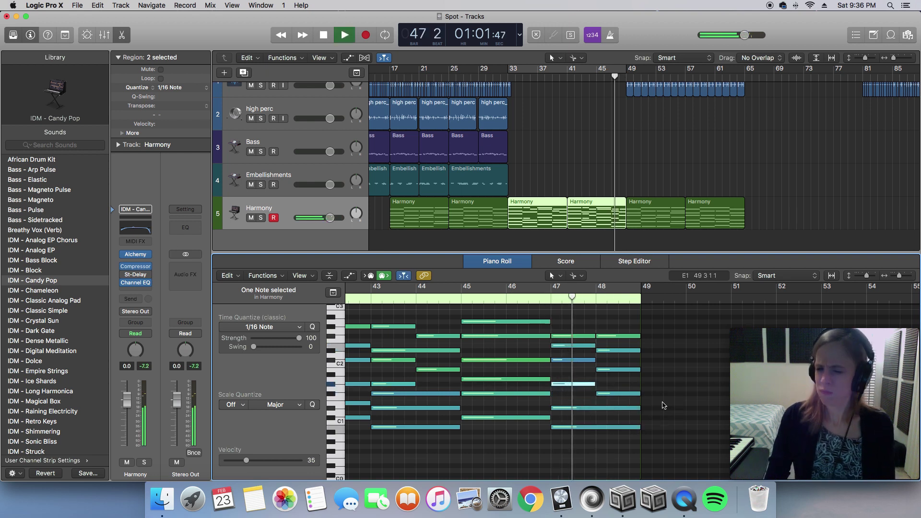
key(space)
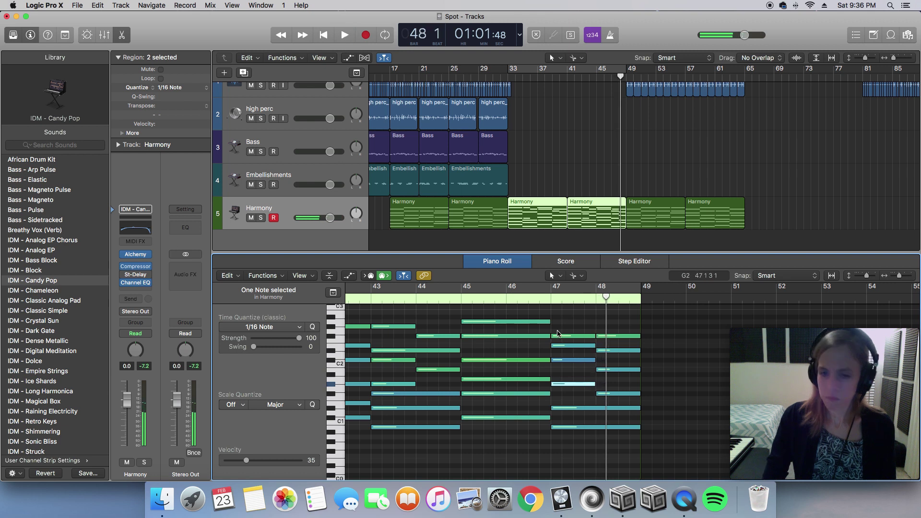
Mute the top F#2 note at bar 47 and play the chord without it.
click(561, 336)
click(560, 337)
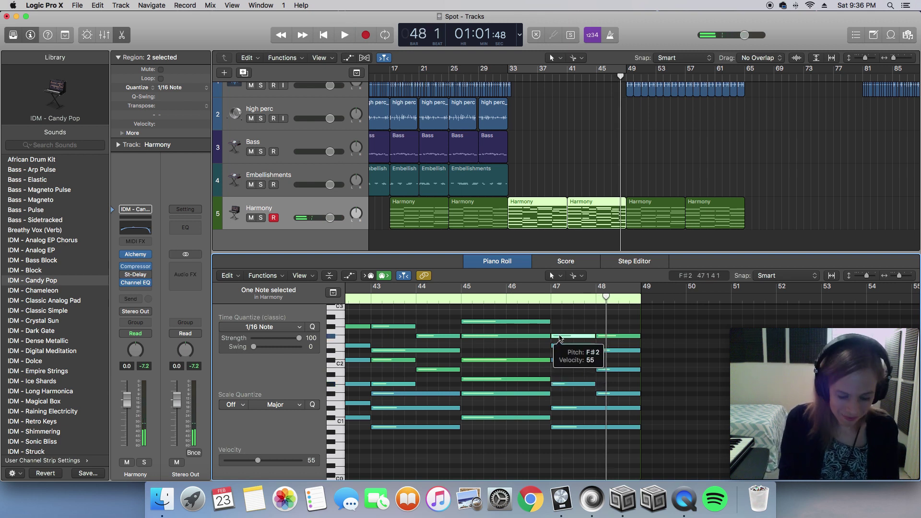
key(ctrl+m)
key(space)
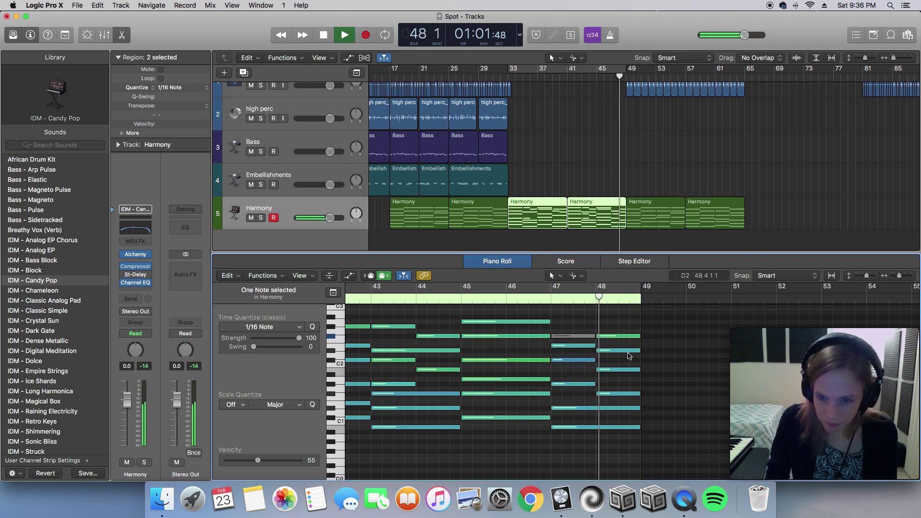
key(space)
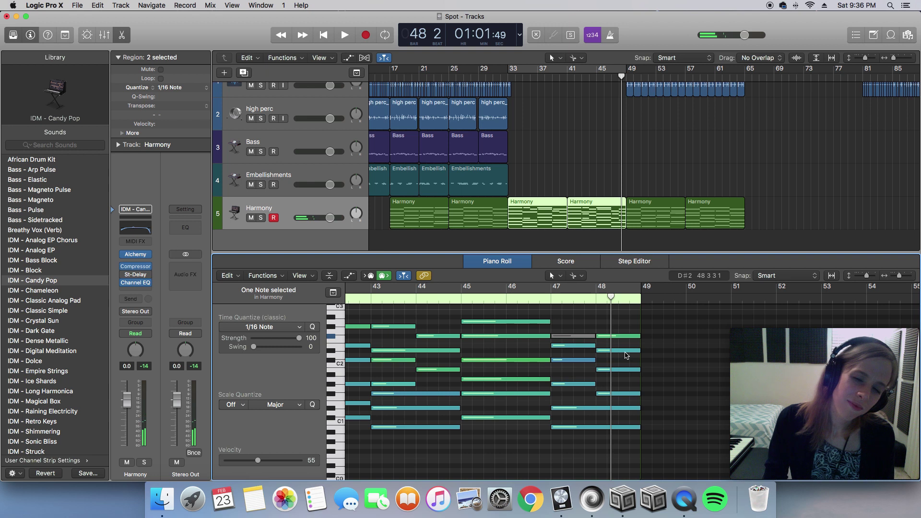
mouse_move(626, 355)
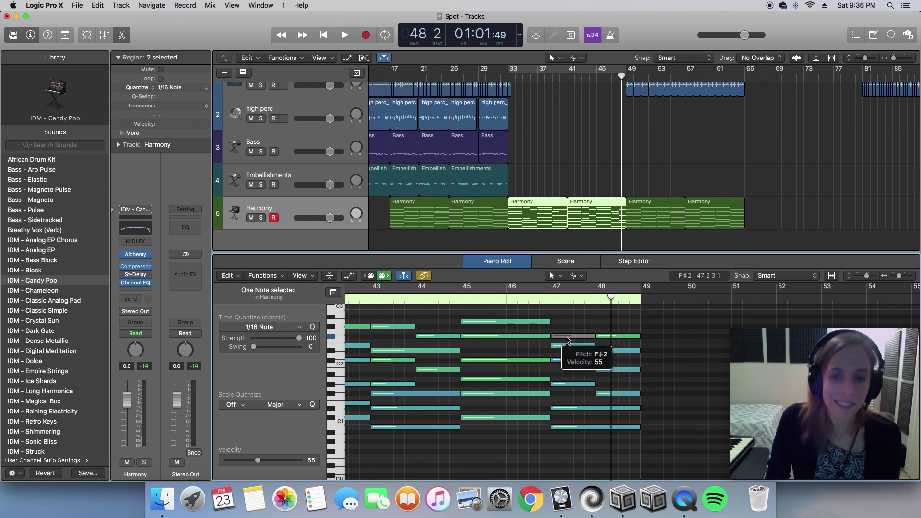
Turn the muted top note at bar 47 into an unmuted G#2 and play from bar 47 into bar 48.
drag(568, 338, 567, 328)
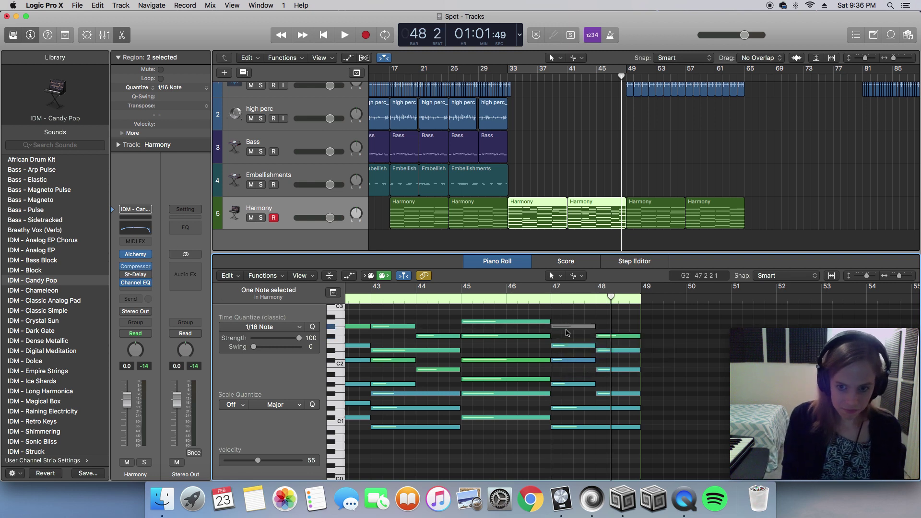
key(ctrl+m)
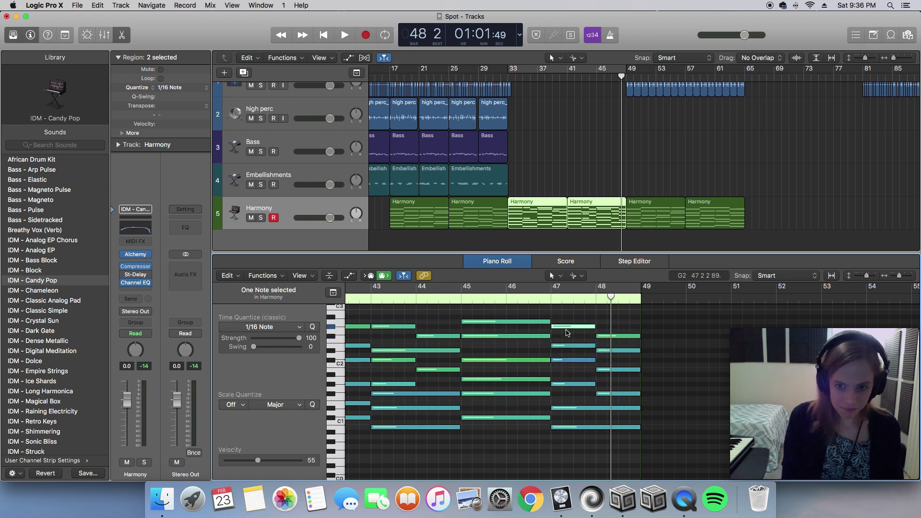
double_click(551, 301)
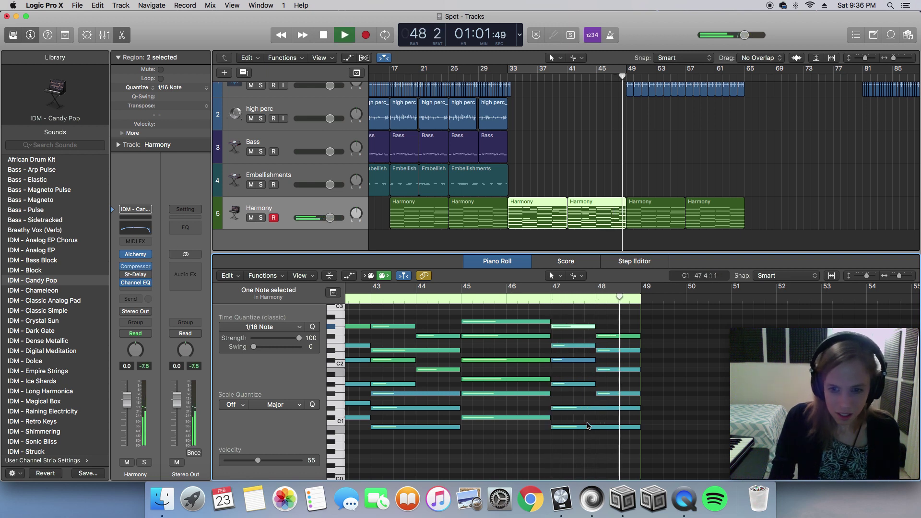
key(space)
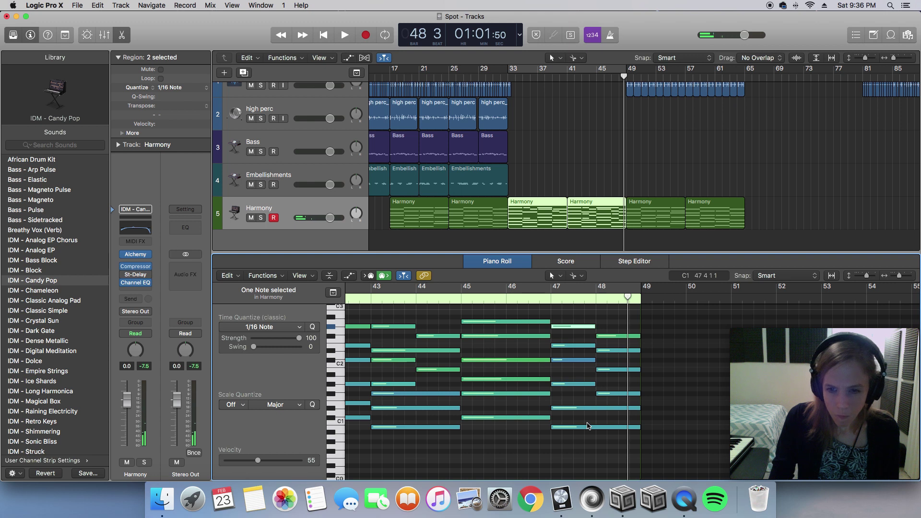
Lower the G#1 note at bar 47 to F#1.
click(565, 384)
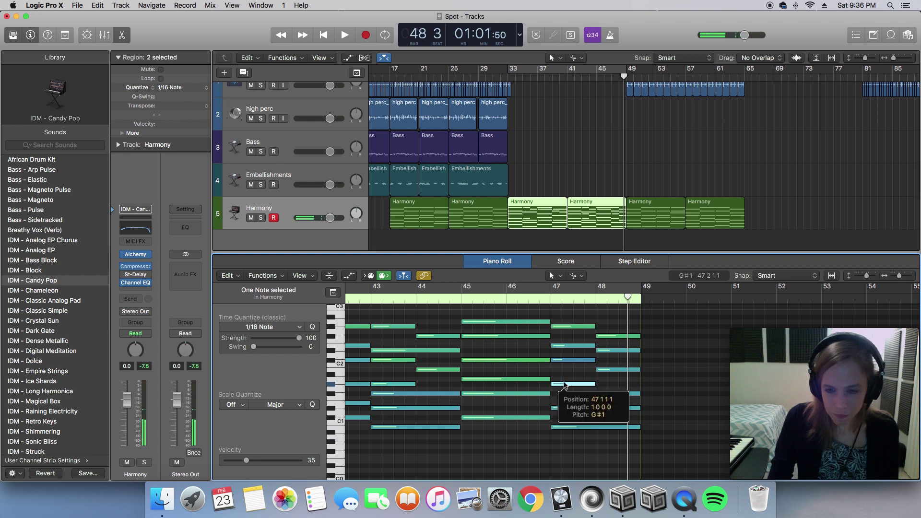
mouse_move(565, 383)
mouse_down()
mouse_move(565, 407)
mouse_move(565, 394)
mouse_up()
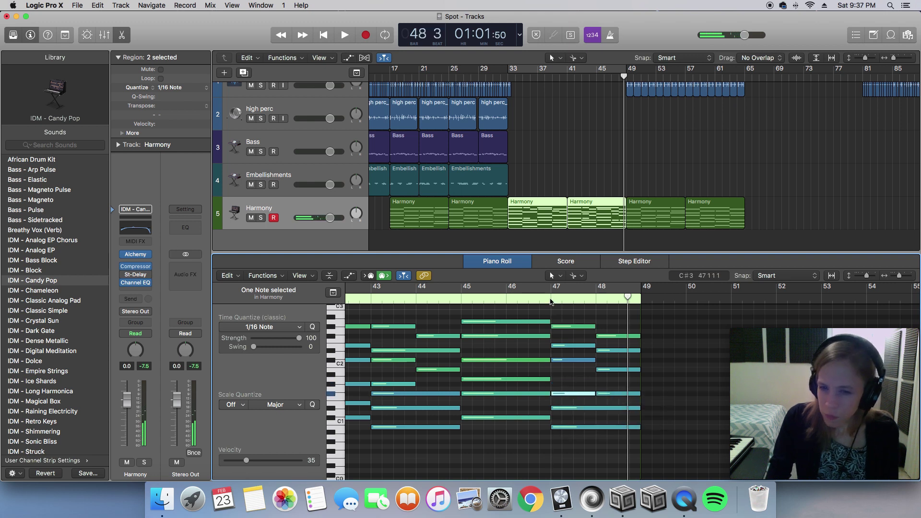
Play the chords from bar 47 into bar 48 with the lowered F#1 note.
click(550, 301)
key(space)
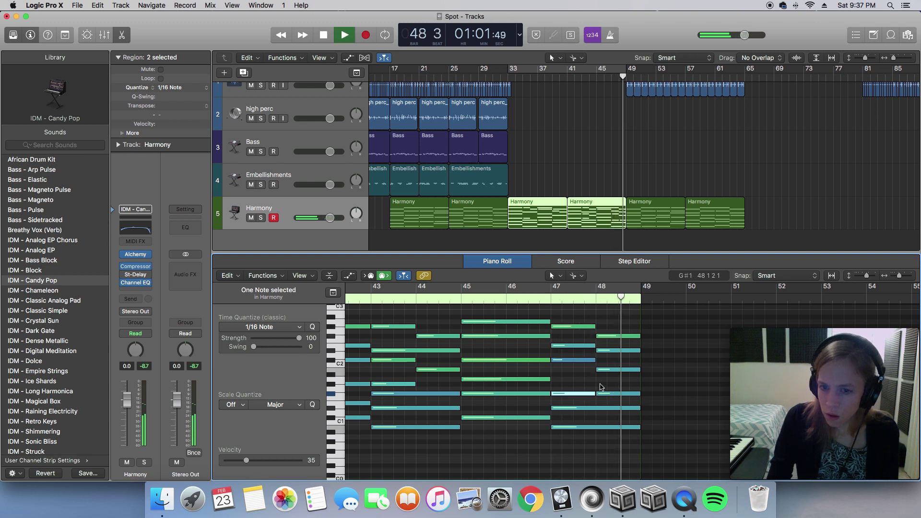
key(space)
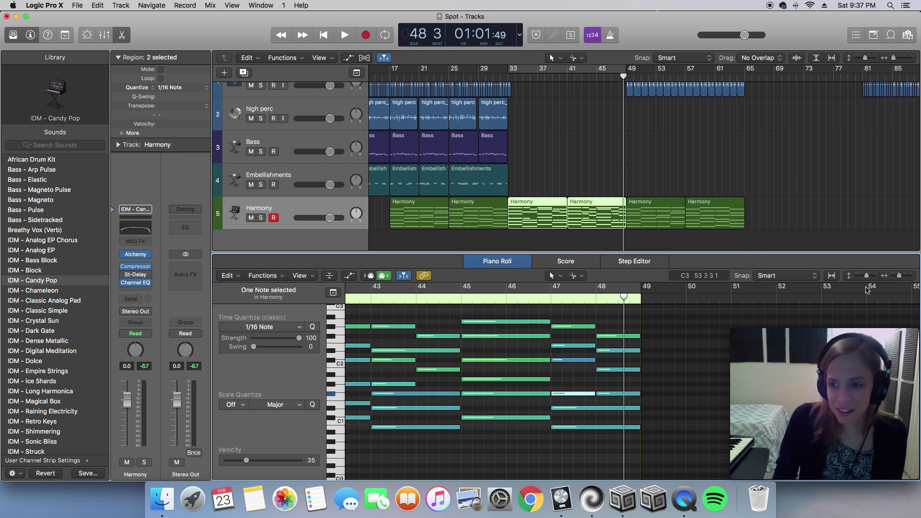
Delete the muted A2 note at bar 39 and the muted C#2 note at bar 35.
scroll(658, 333, left, 1)
click(659, 335)
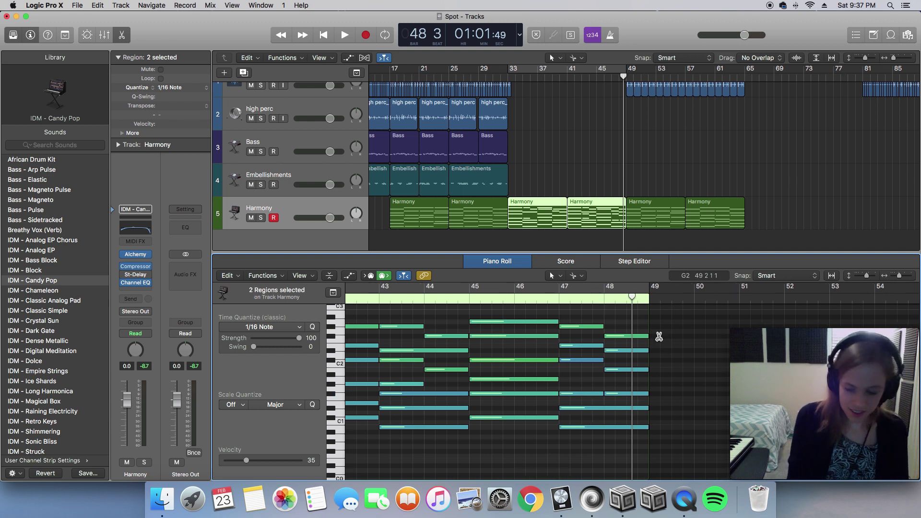
key(super+Left)
key(super+Left)
key(super+Left)
key(super+Left)
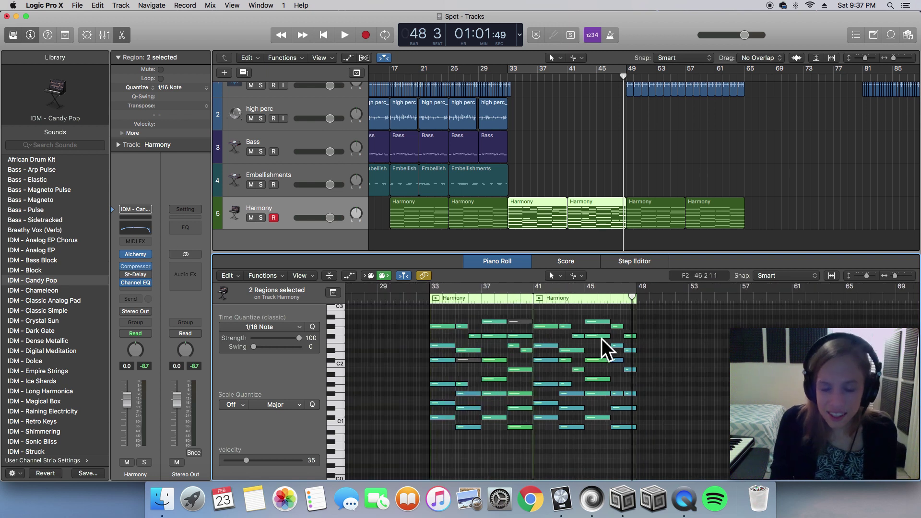
click(519, 323)
key(Delete)
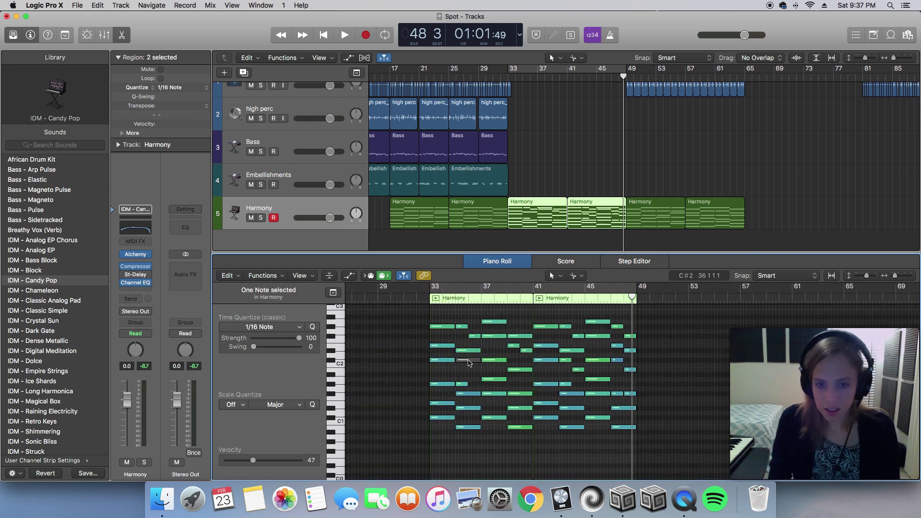
click(468, 361)
key(Delete)
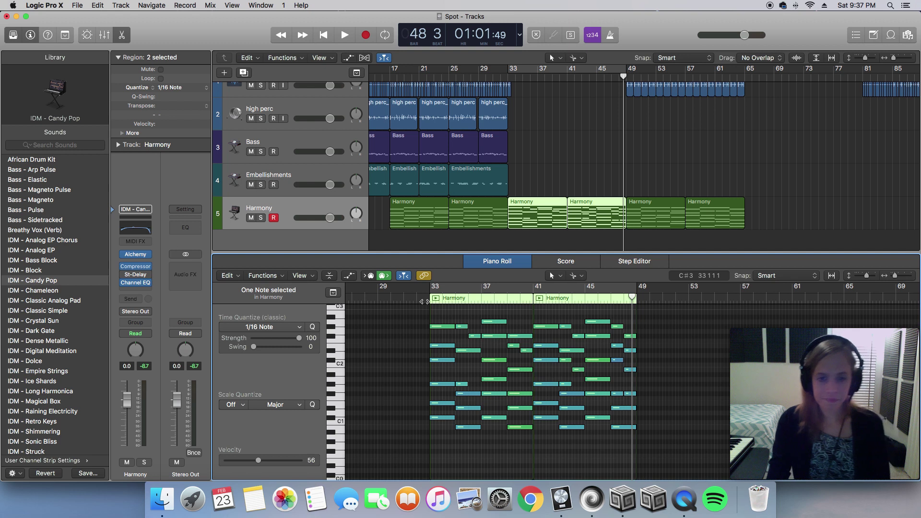
Play both selected Harmony regions from bar 33 up to bar 49.
click(424, 302)
key(space)
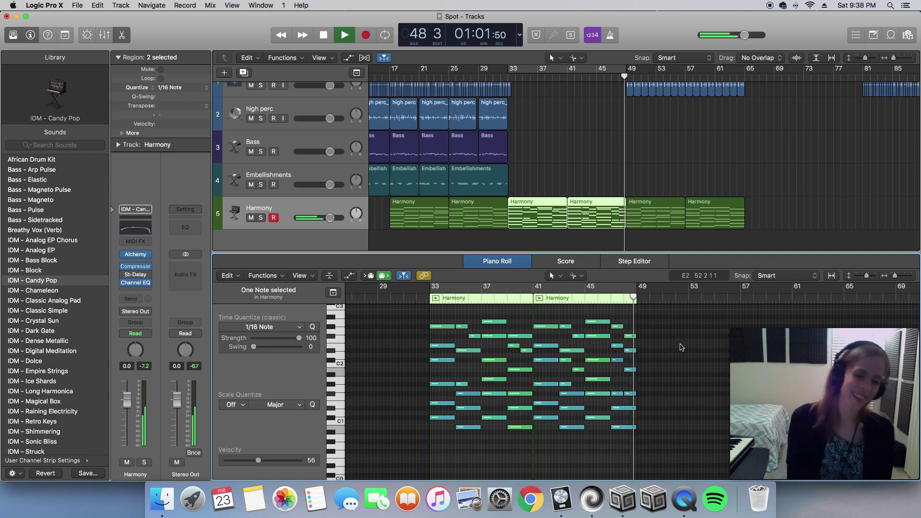
key(space)
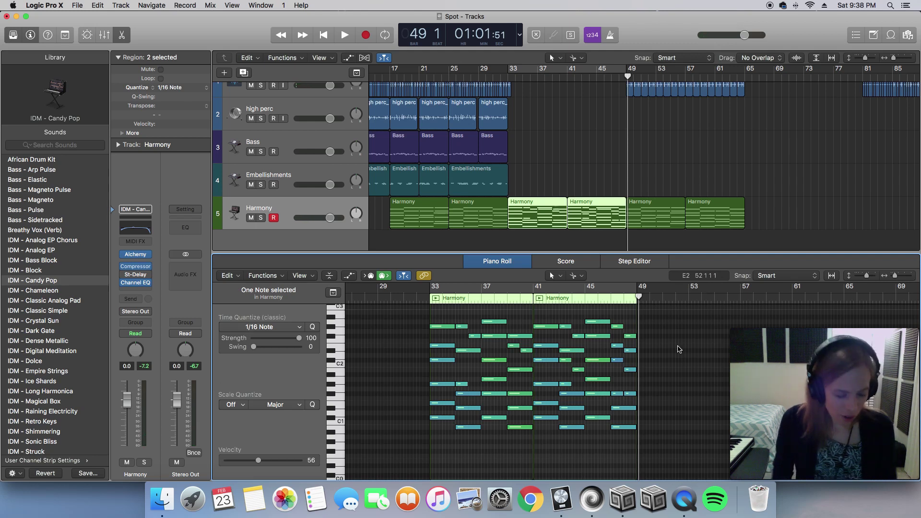
Try muting the B1 note at bar 44 and extending the C#2 note at bar 43 to two bars.
key(super+Right)
key(super+Right)
key(super+Right)
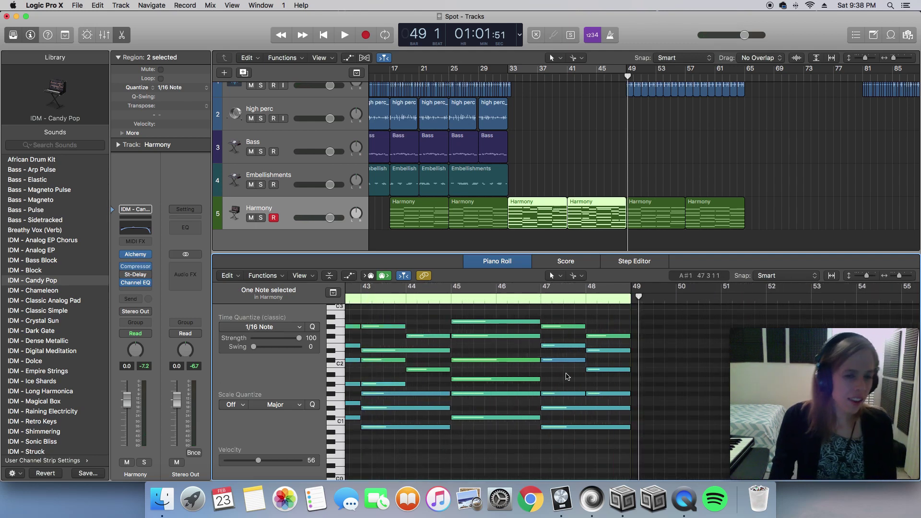
scroll(568, 376, left, 3)
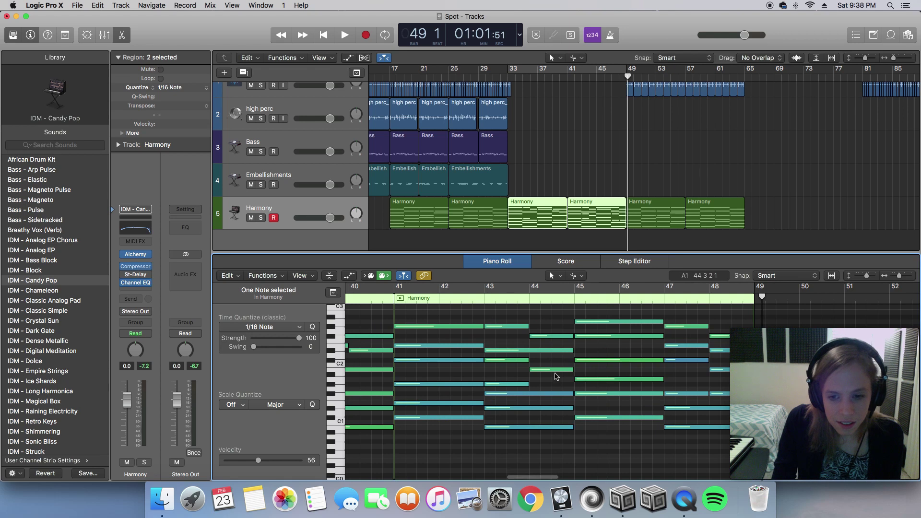
click(554, 369)
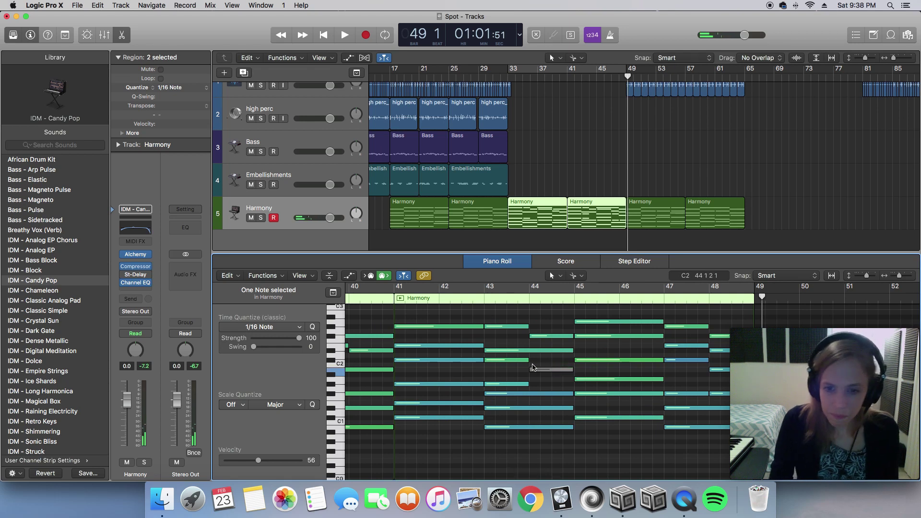
drag(528, 362, 574, 362)
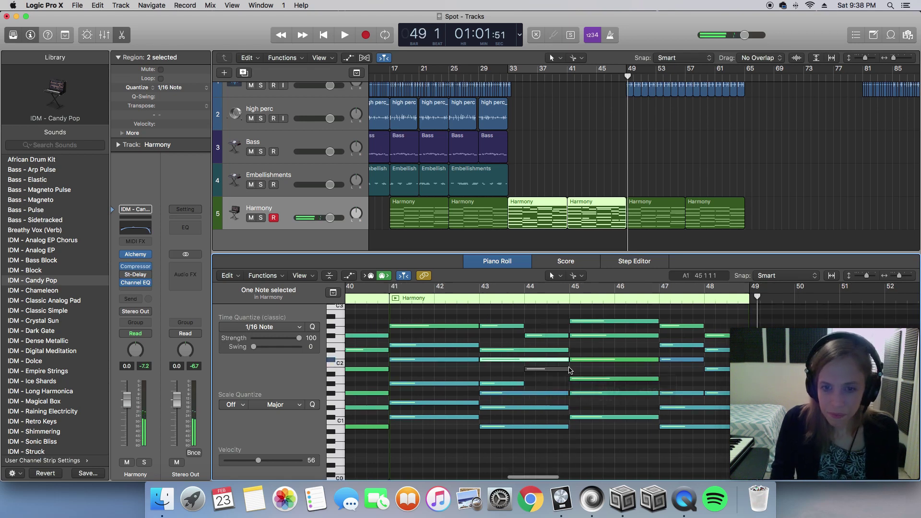
Play from bar 43 into bar 44 to hear the held C#2 note.
click(478, 300)
key(space)
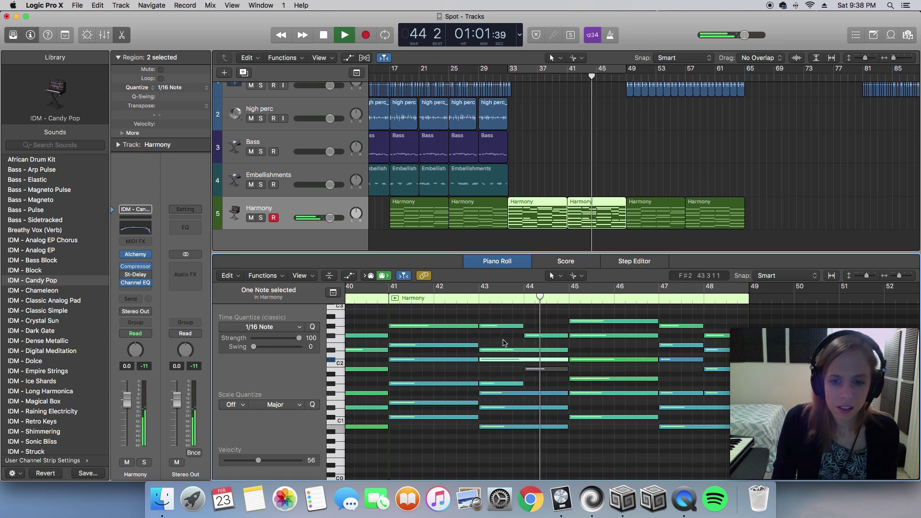
key(space)
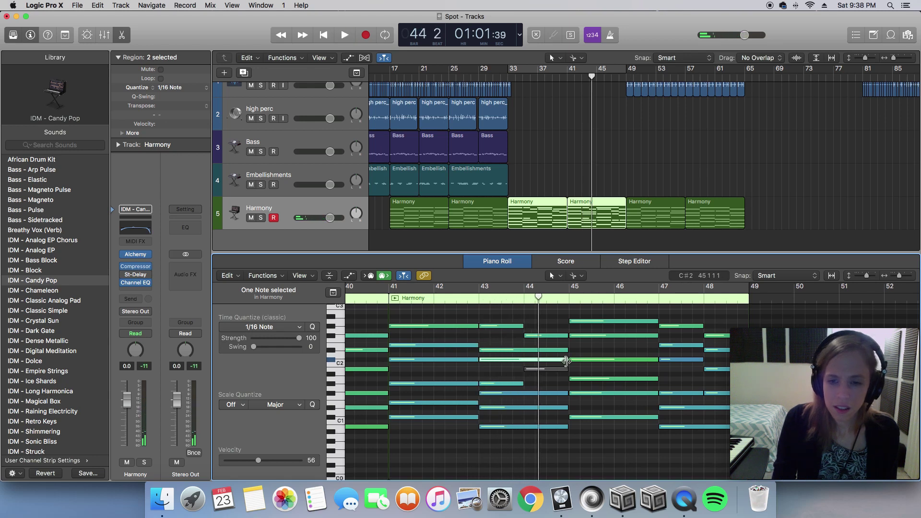
Undo the lengthening of the C#2 note at bar 43.
click(566, 361)
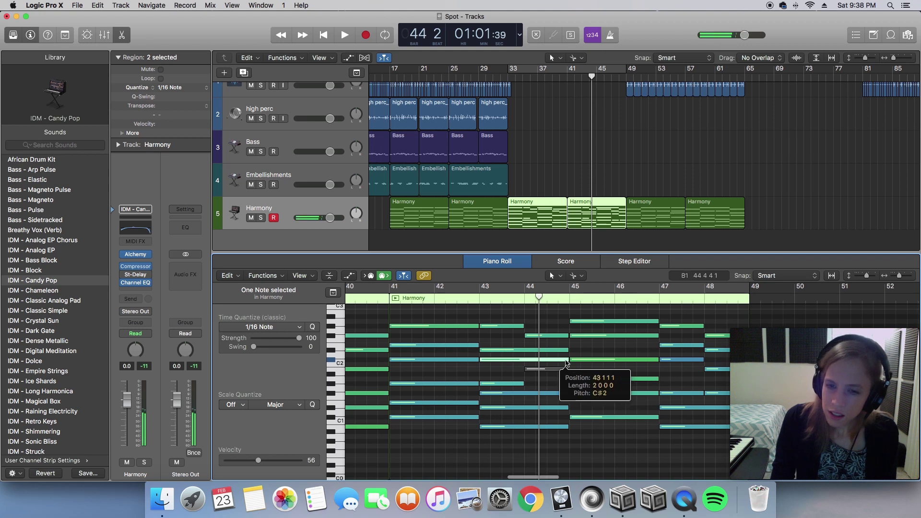
drag(566, 363, 528, 363)
key(super+z)
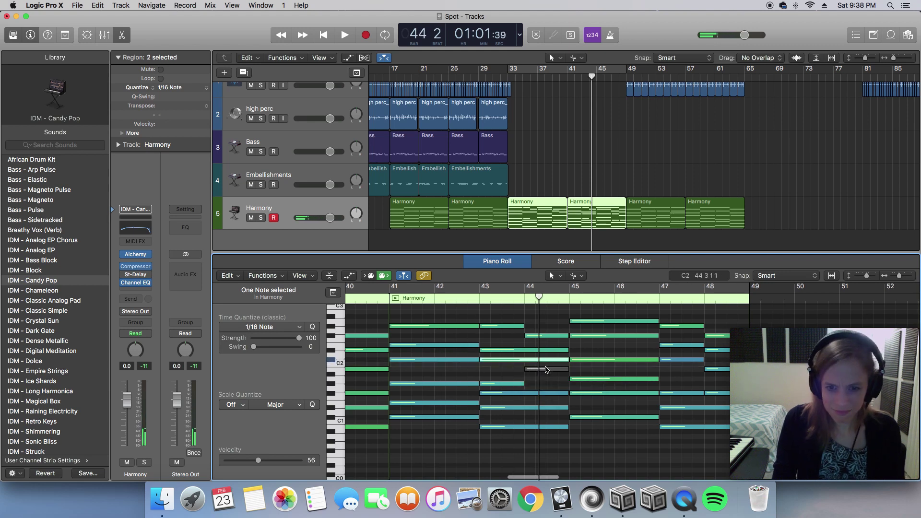
key(super+z)
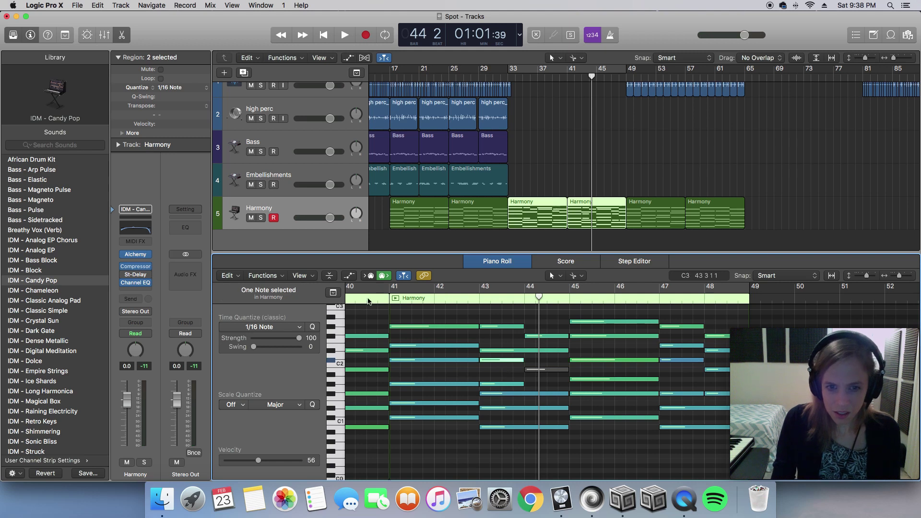
Play from bar 41 into bar 44 without the B1 note and unmute that note.
click(383, 302)
key(space)
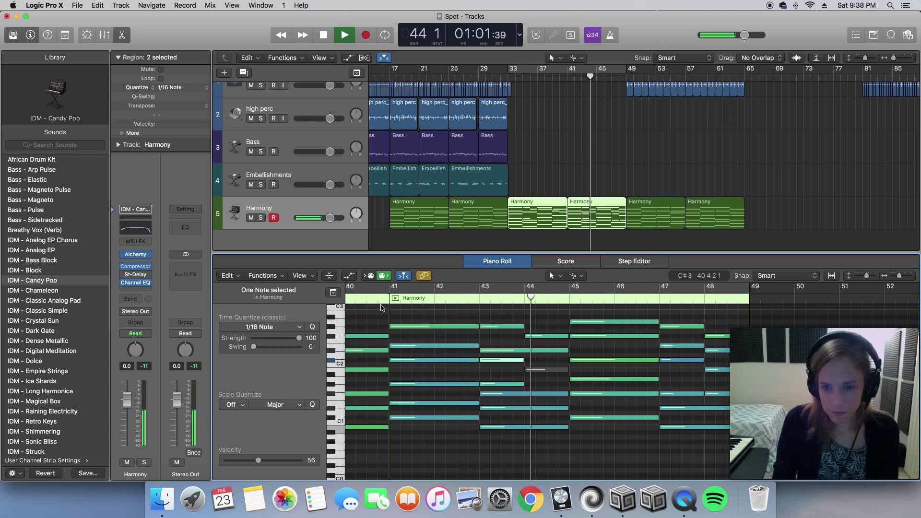
key(space)
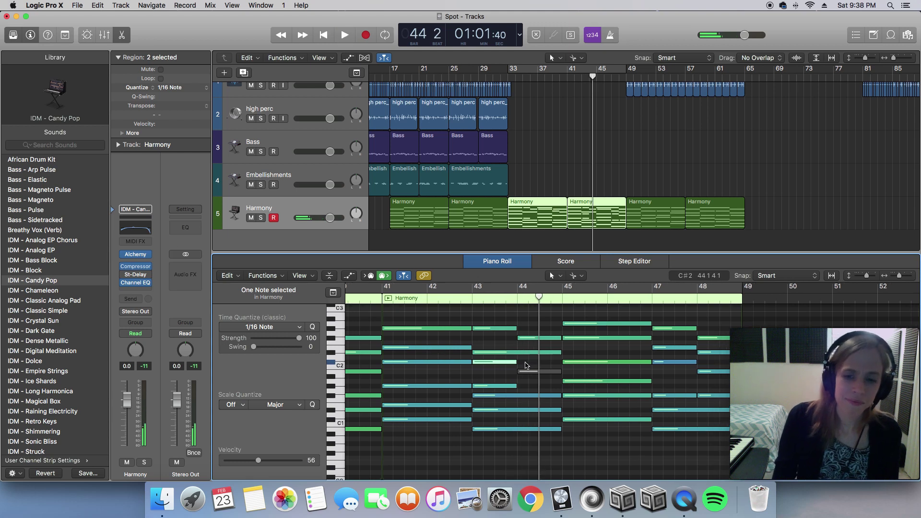
click(529, 372)
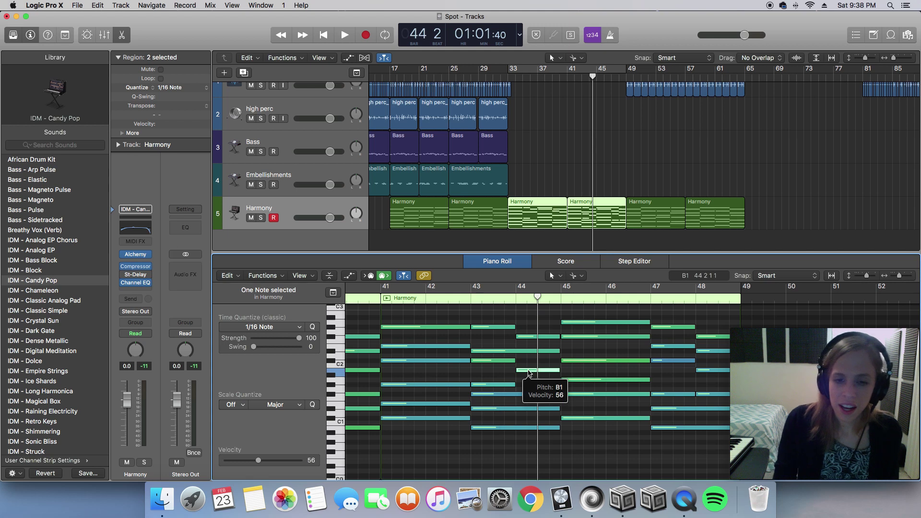
Play on from bar 44 into bar 46 with the B1 note restored.
scroll(529, 373, right, 6)
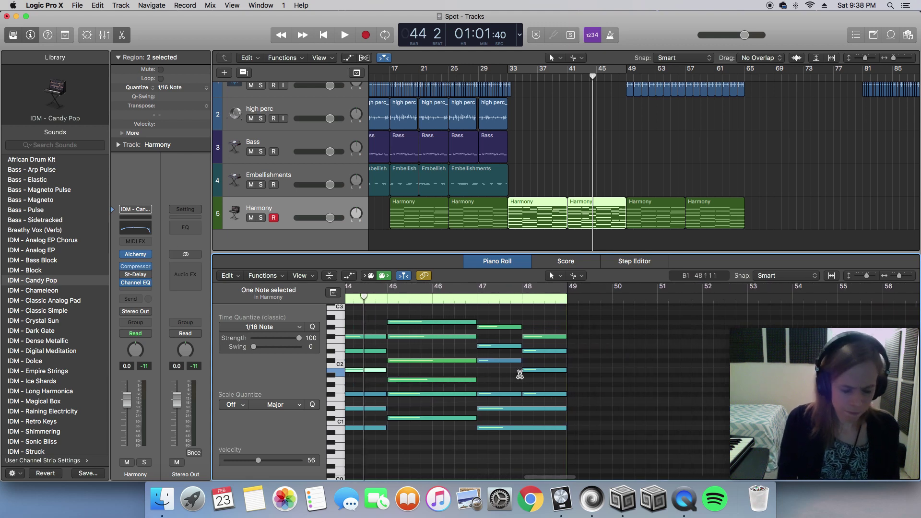
key(super+Left)
key(space)
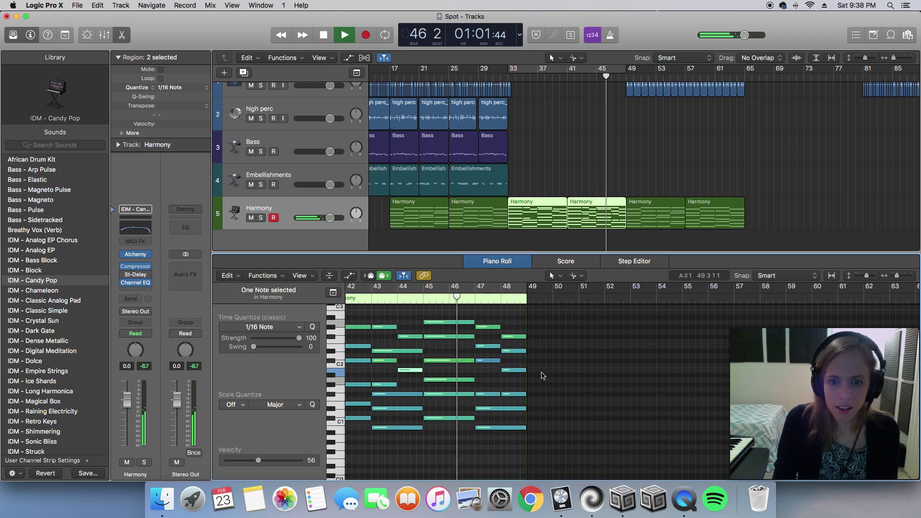
key(space)
Raise the top note at bar 47 to A2 and sound the F#2 note at bar 48.
drag(487, 328, 487, 324)
click(514, 336)
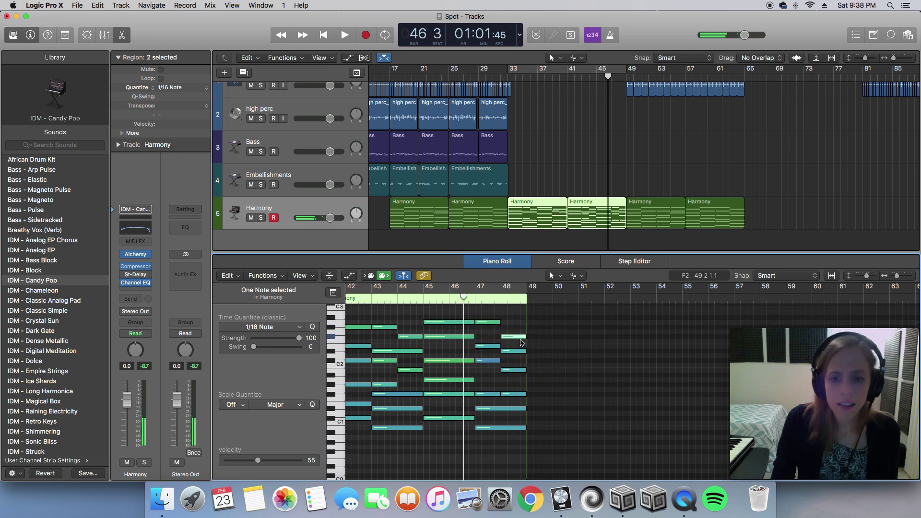
Audition the E2, C#2, F#1 and D#1 notes at bar 47 and play from bar 46 into bar 47.
click(484, 349)
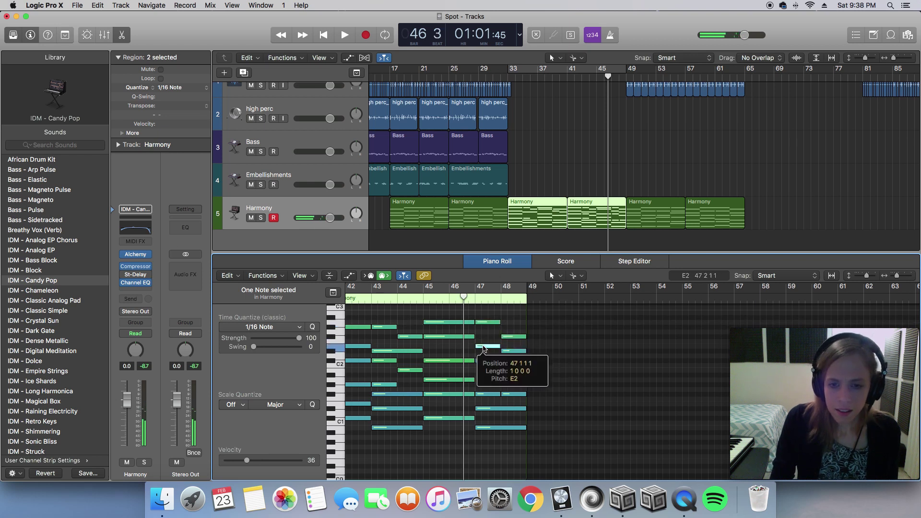
mouse_move(480, 327)
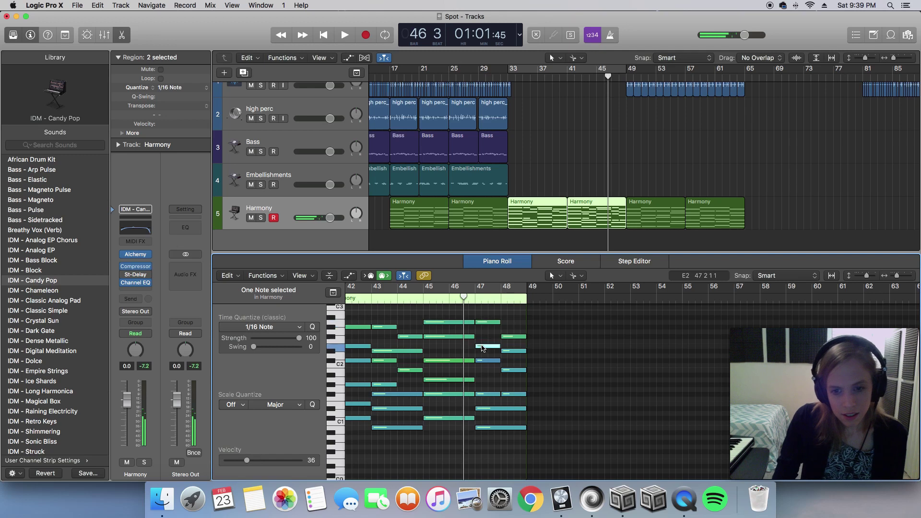
click(482, 346)
click(485, 361)
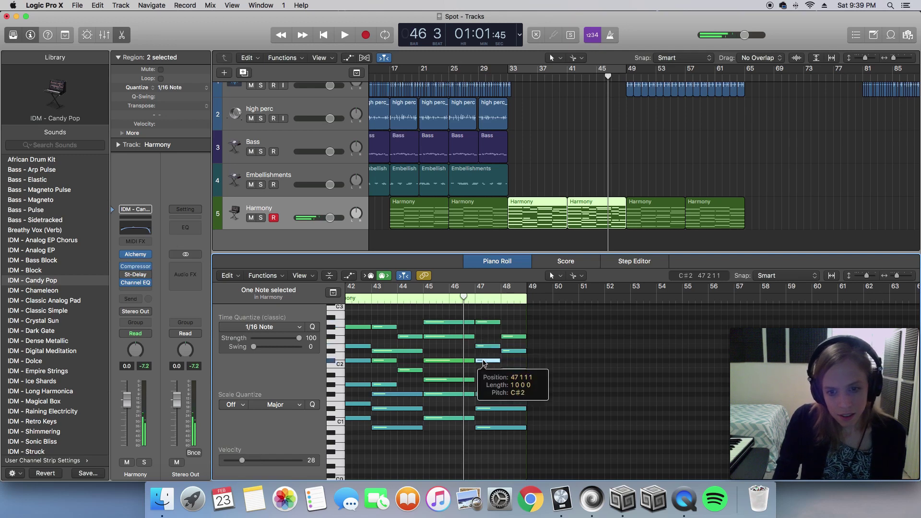
click(488, 394)
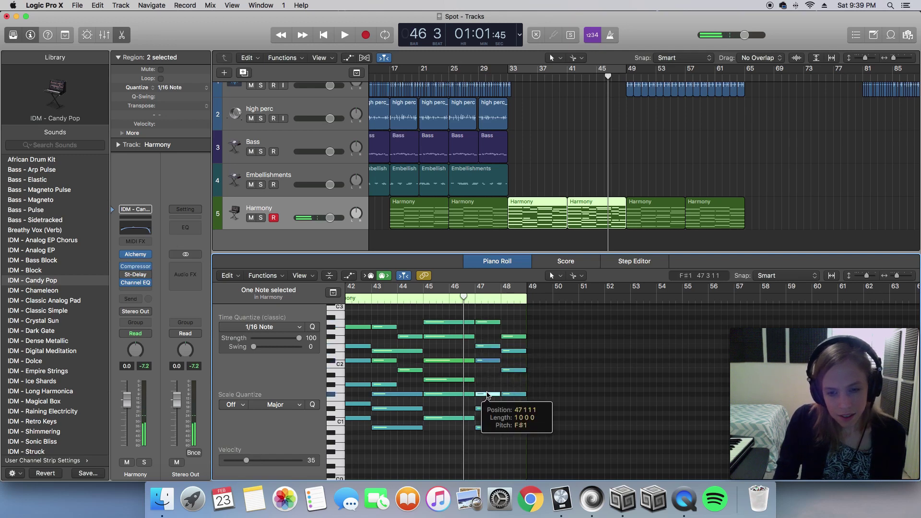
click(488, 394)
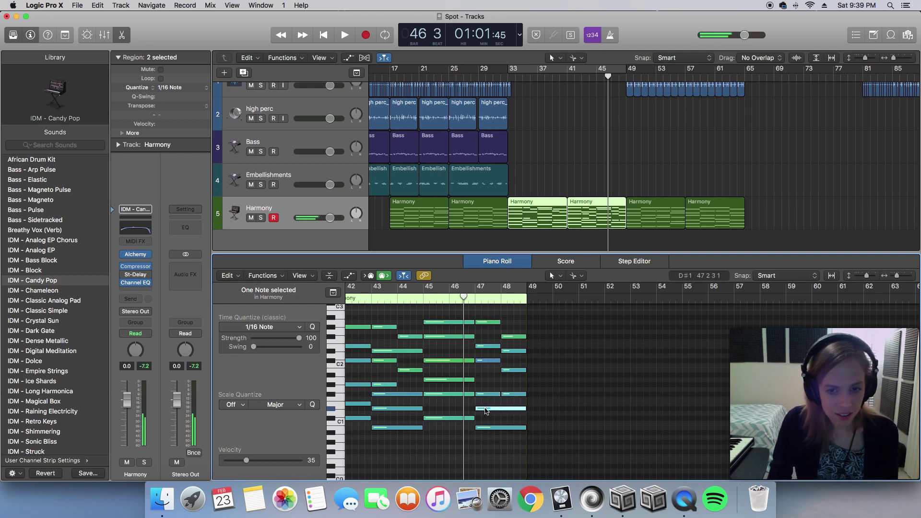
click(486, 411)
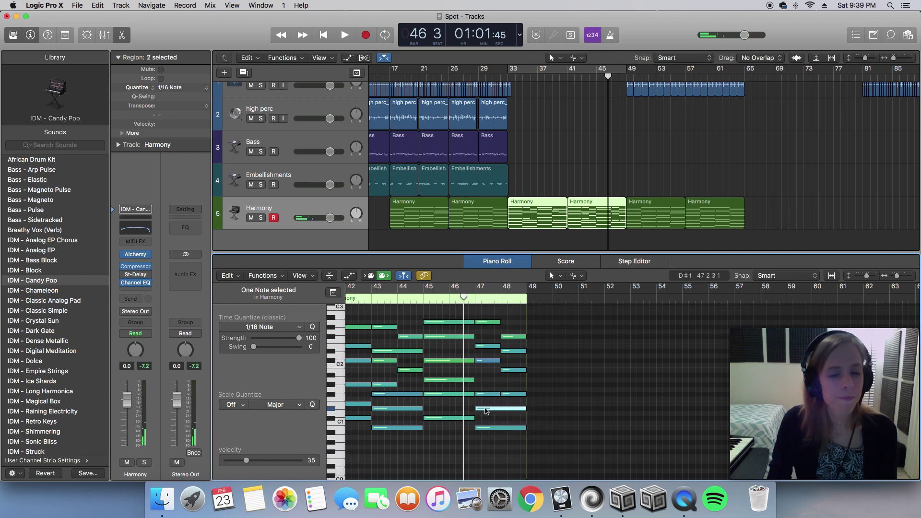
key(space)
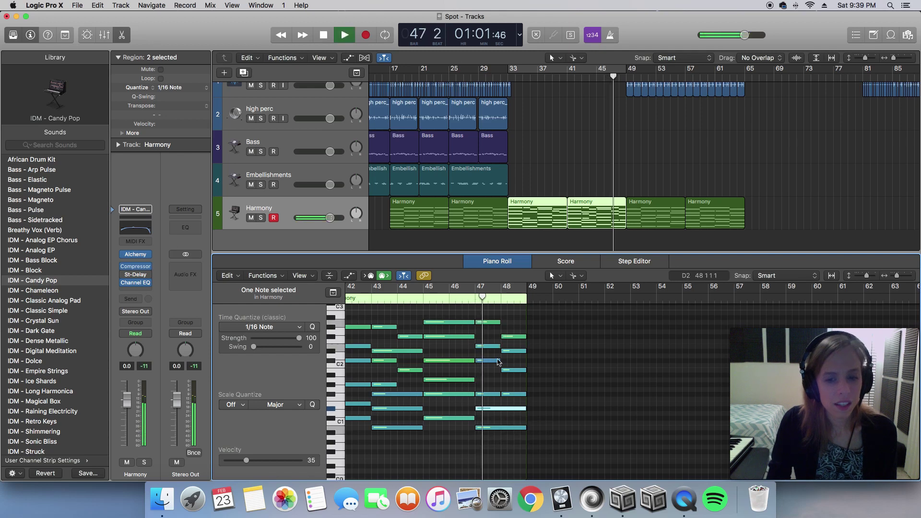
key(space)
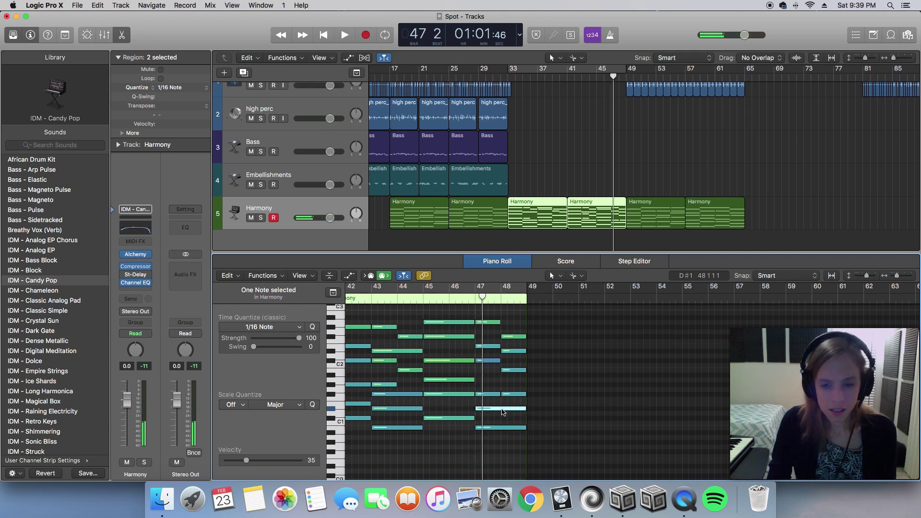
Raise the D#1 note at bar 47 to E1 and play the chord into bar 48.
click(490, 428)
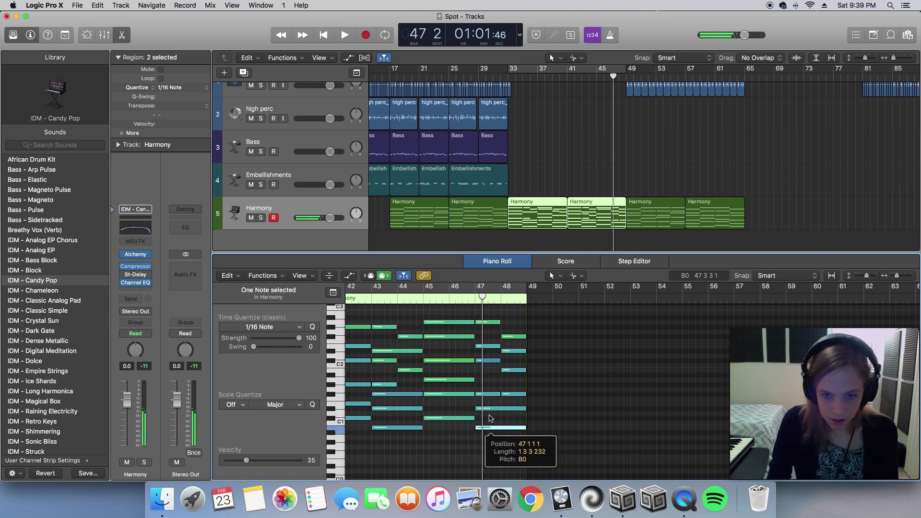
click(489, 411)
drag(489, 409, 489, 408)
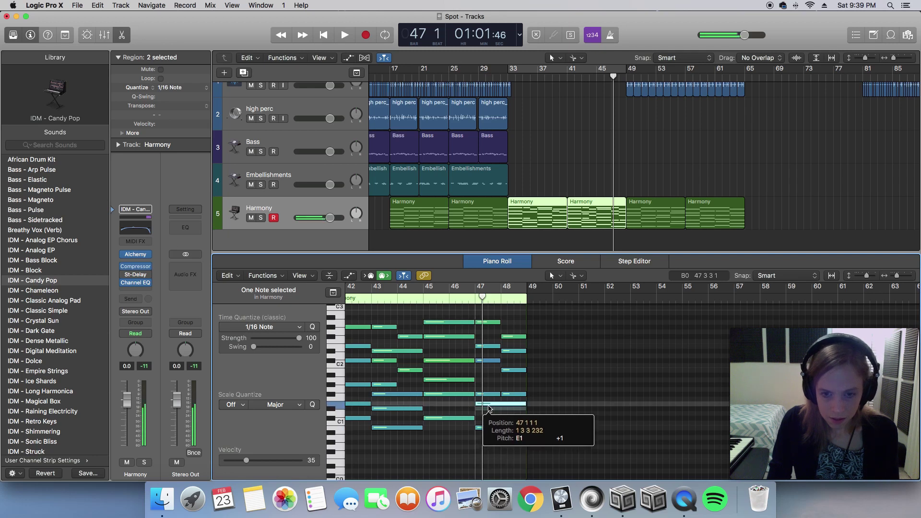
key(space)
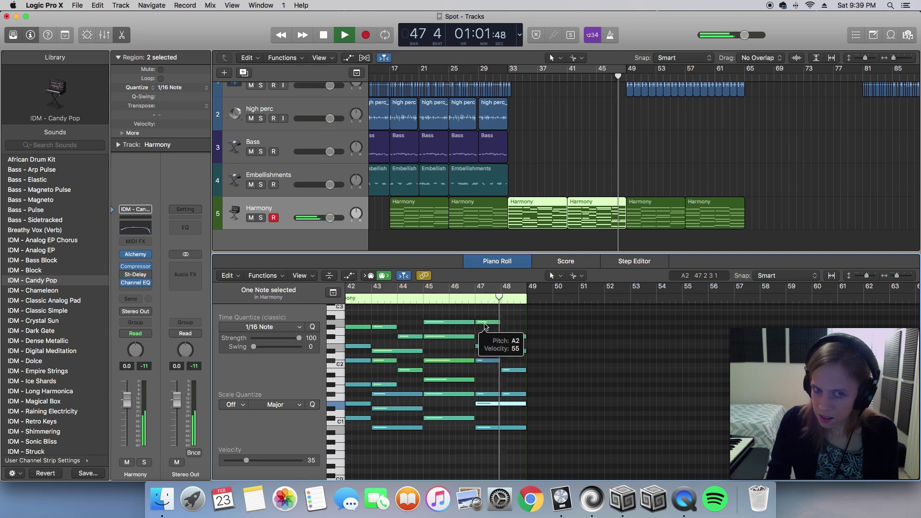
key(space)
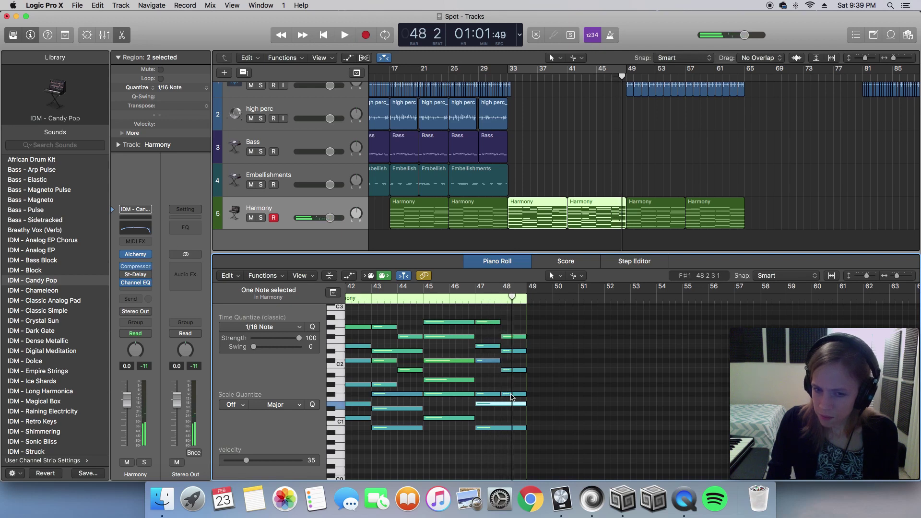
Sound the F#1 note at bar 48, play on briefly, and split the long E1 note at the start of bar 48.
click(512, 395)
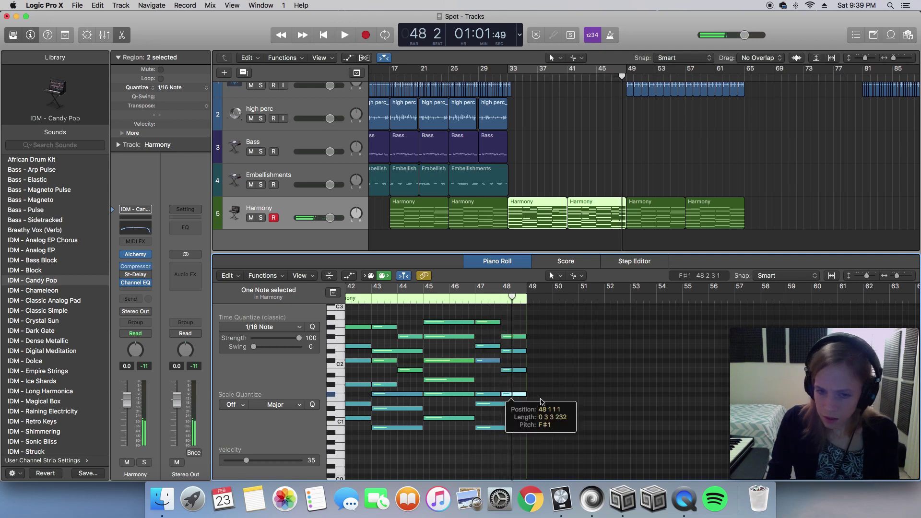
key(space)
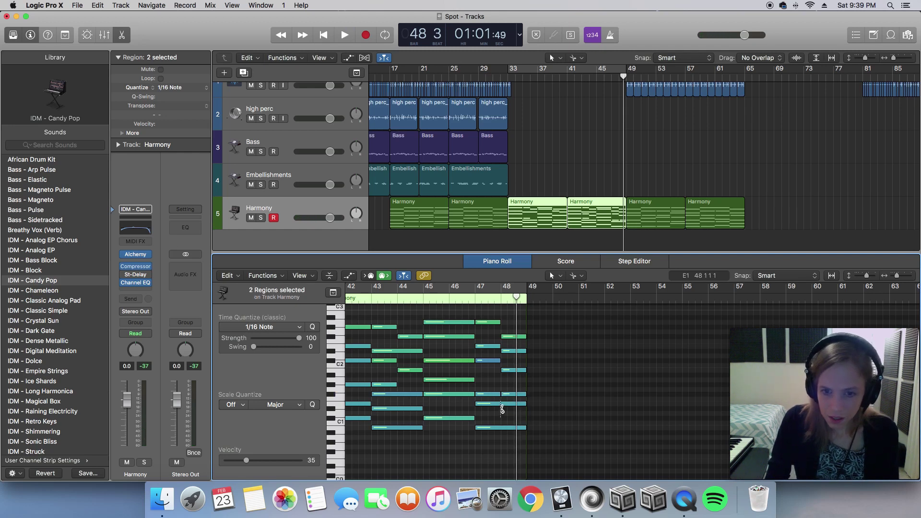
click(501, 404)
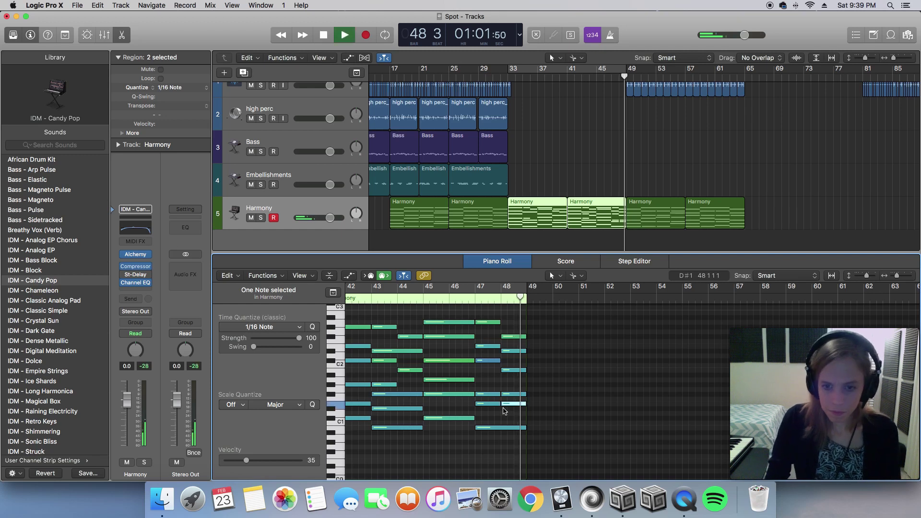
Lower the bar 48 part of the split E1 note to D#1 and play from bar 47 into bar 48.
drag(509, 404, 509, 409)
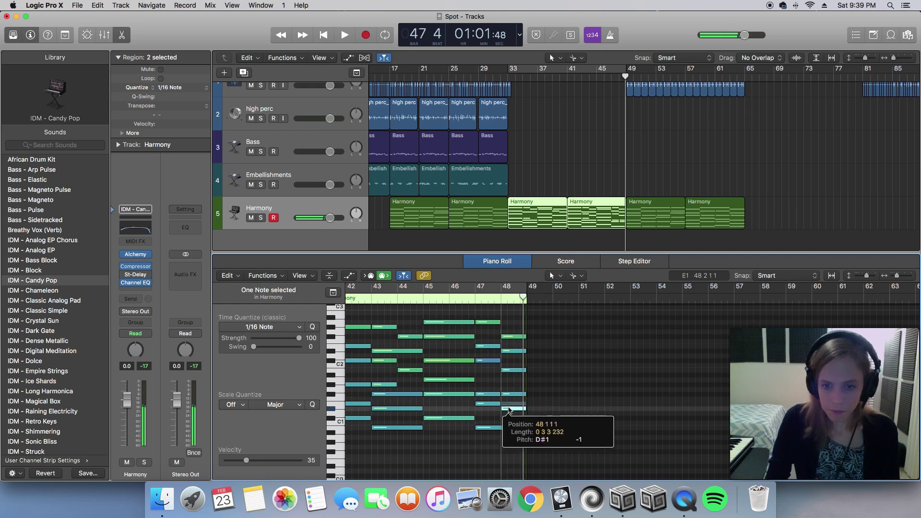
double_click(474, 302)
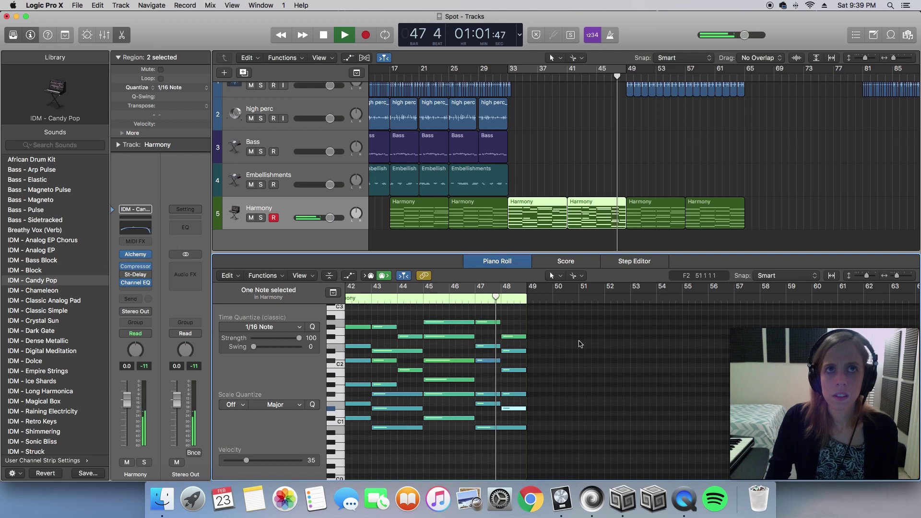
key(space)
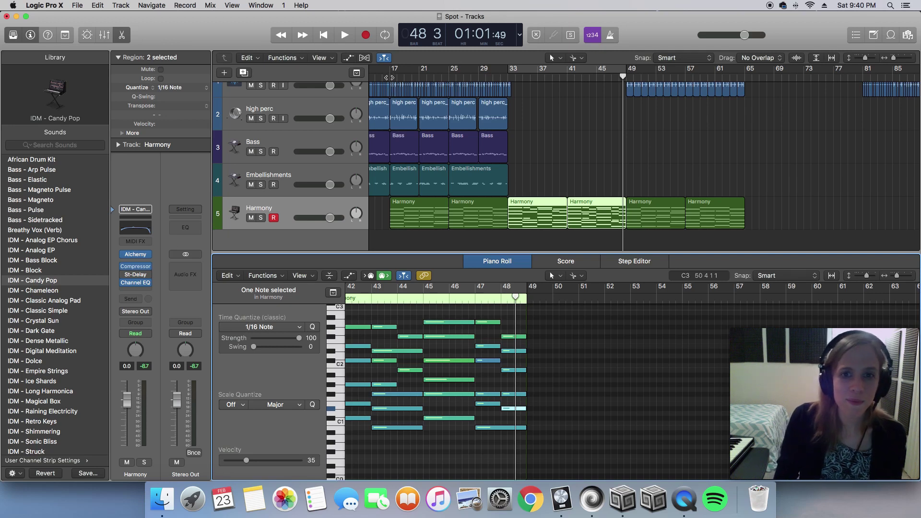
Play the arrangement from bar 17 and select all six Harmony regions between bars 17 and 65 to show their notes.
click(389, 77)
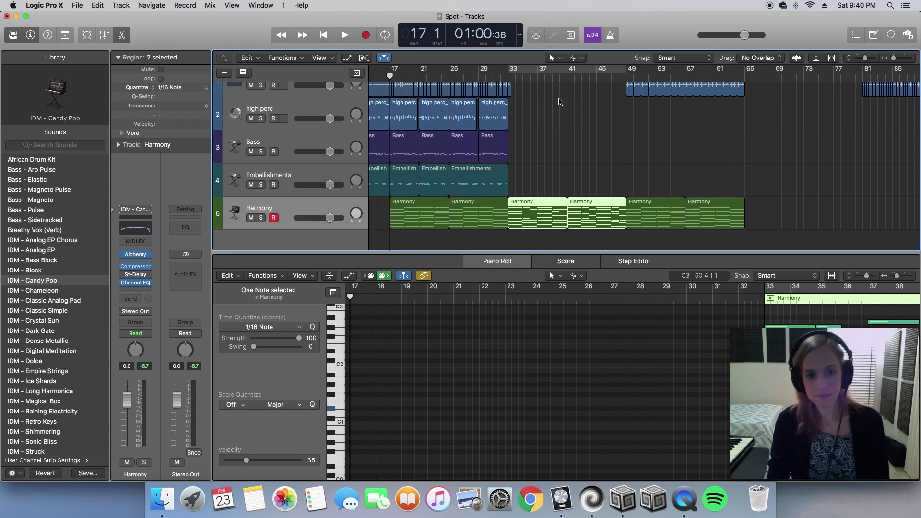
key(space)
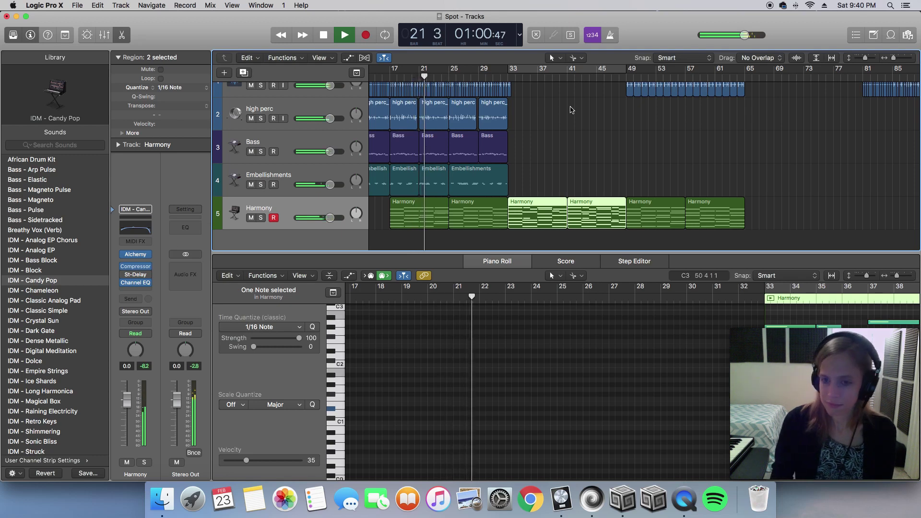
drag(793, 215, 456, 208)
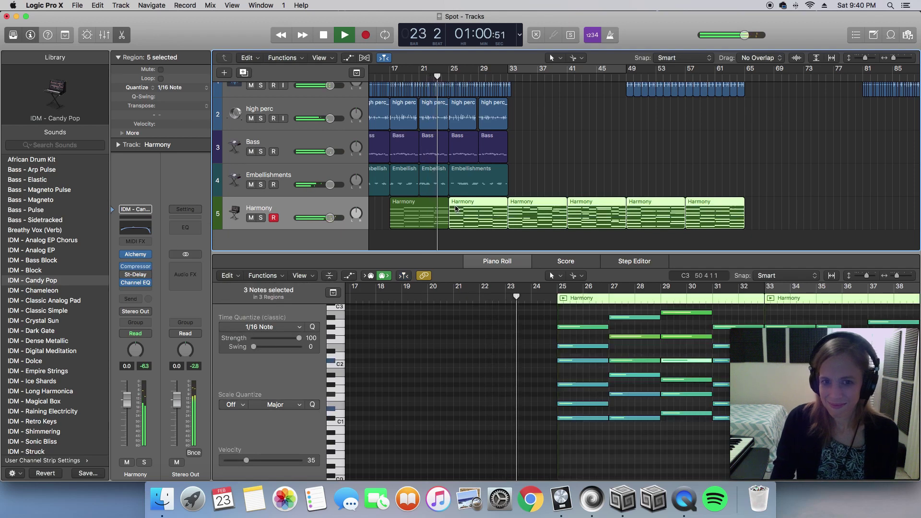
shift+click(411, 215)
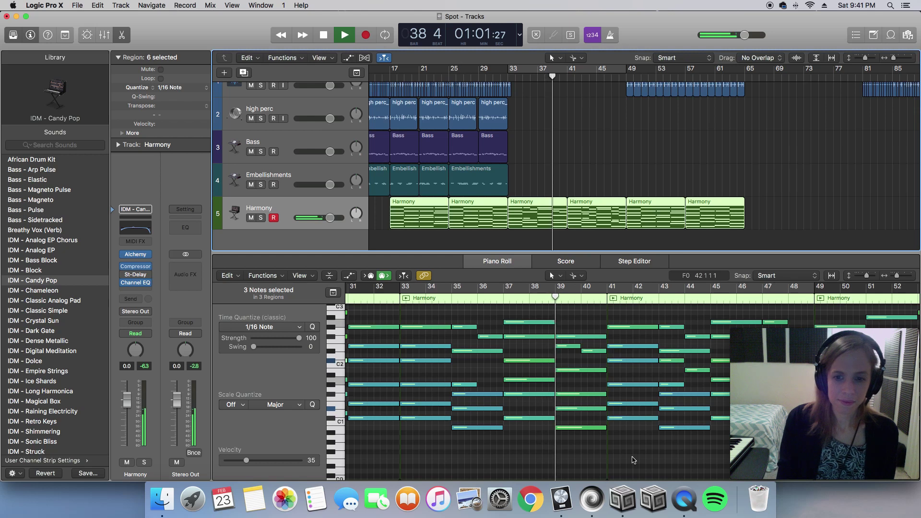
Follow the Harmony chords in the piano roll during playback from bar 38 to bar 56.
scroll(636, 460, right, 5)
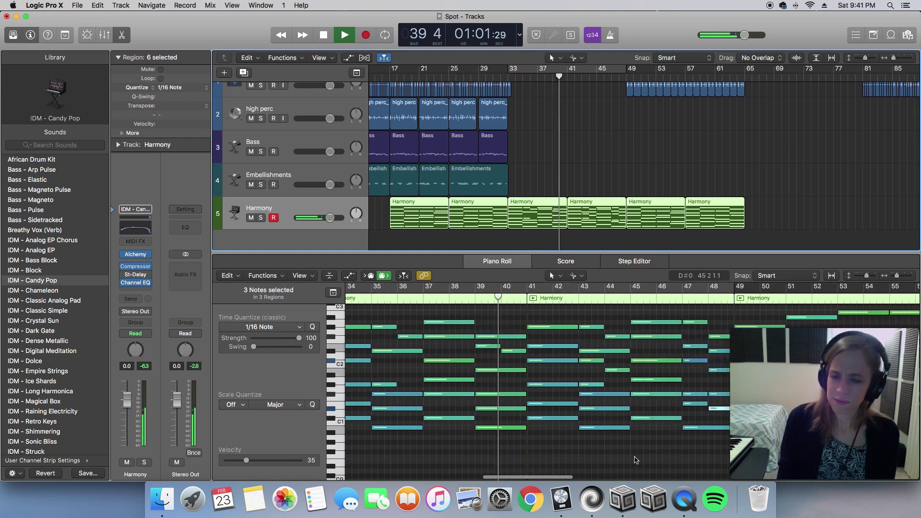
scroll(636, 461, right, 3)
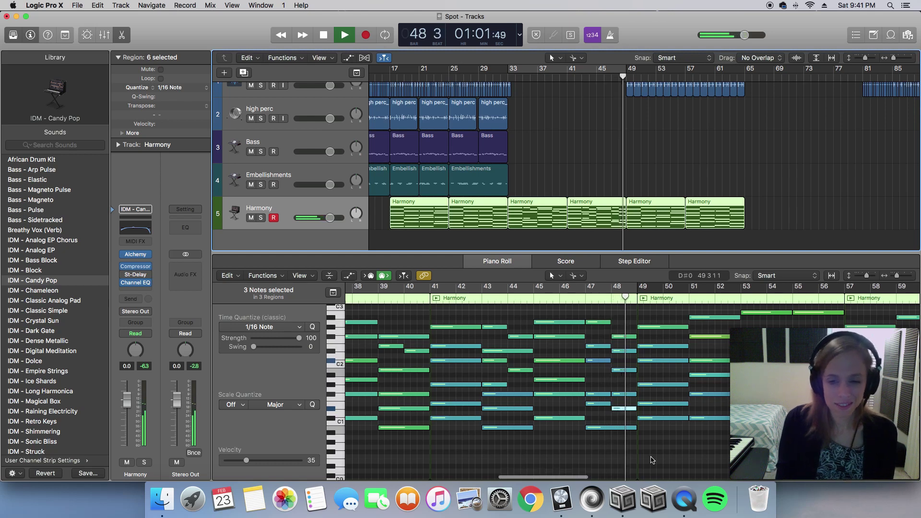
scroll(652, 460, right, 3)
scroll(653, 460, right, 4)
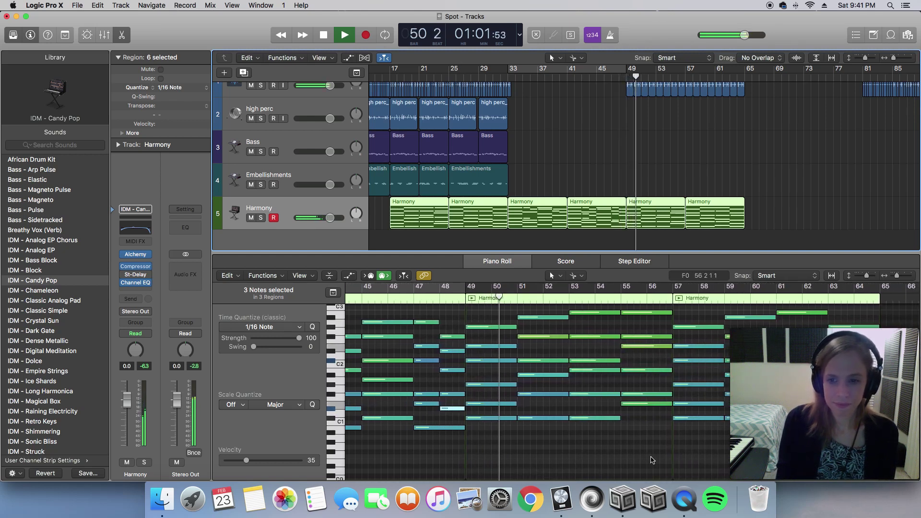
scroll(652, 460, right, 2)
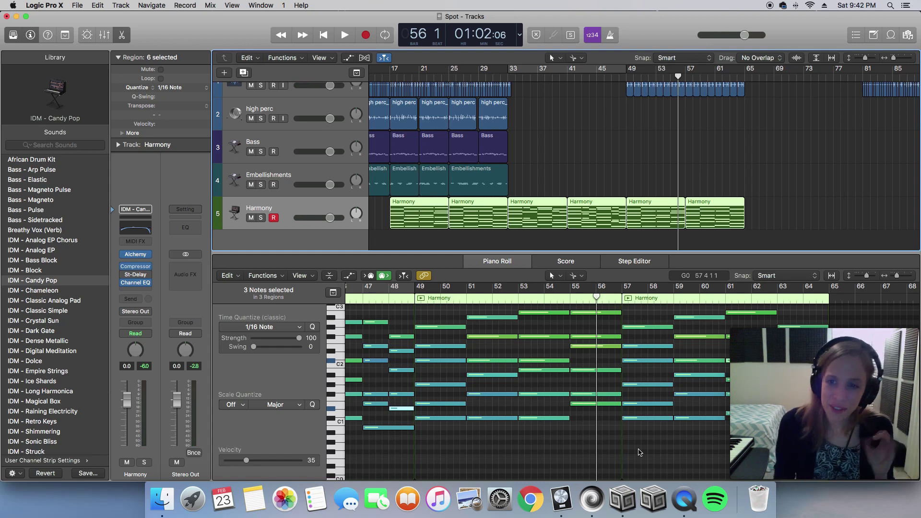
Compare the Harmony regions by selecting the pairs starting at bars 17 and 49 together, and the reworked pair starting at bar 33 alone.
click(638, 172)
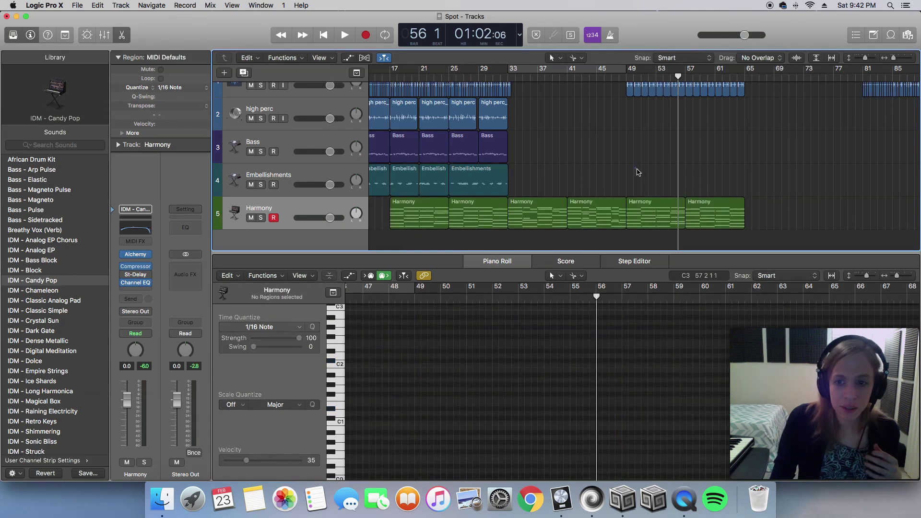
drag(638, 172, 720, 219)
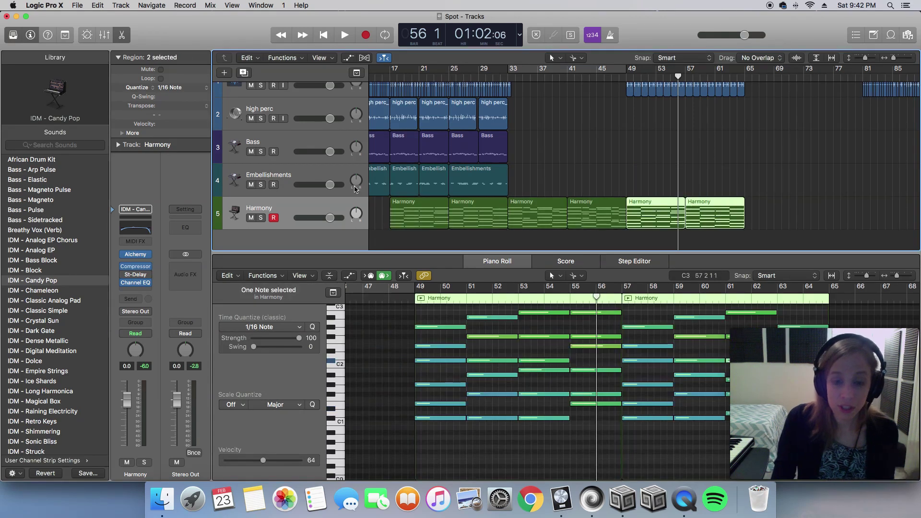
shift+click(403, 205)
shift+click(462, 210)
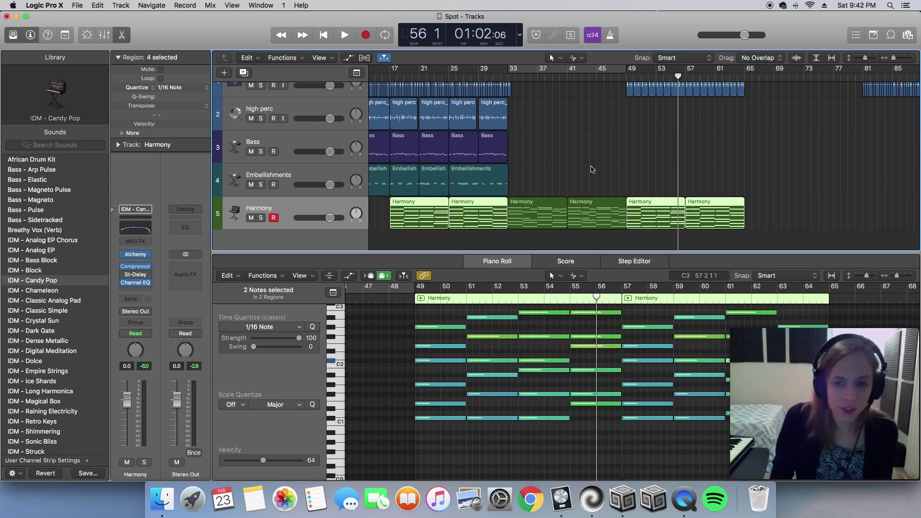
drag(549, 172, 608, 218)
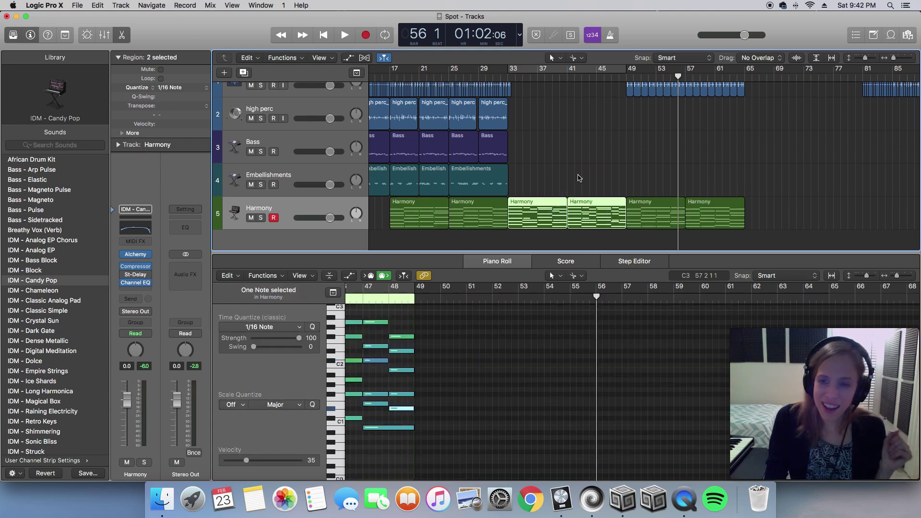
Select the two Harmony regions from bar 49 to bar 65 and examine the arrangement that follows them up to bar 113.
scroll(579, 178, right, 5)
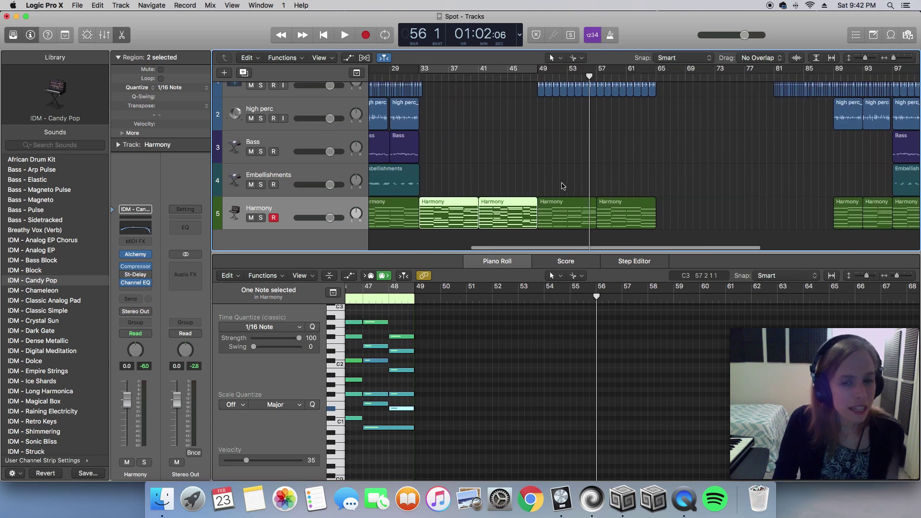
drag(674, 211, 573, 215)
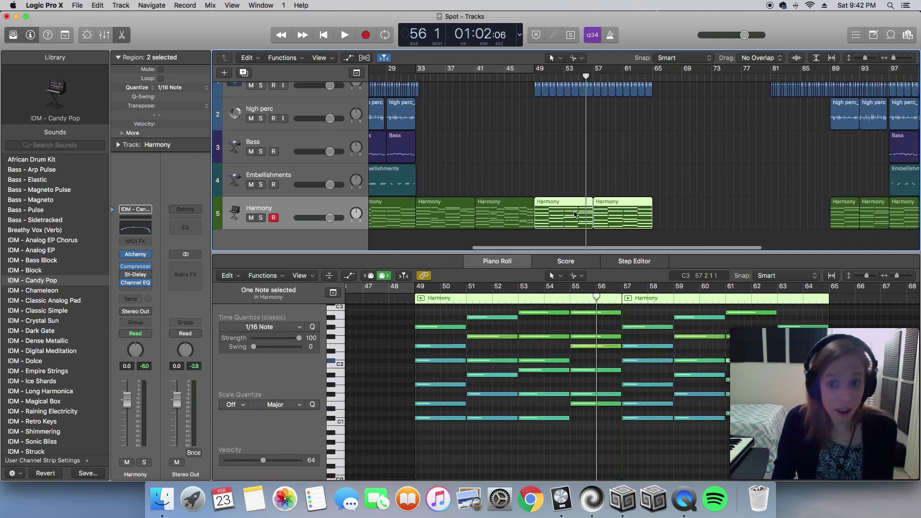
scroll(547, 186, right, 8)
scroll(547, 185, right, 3)
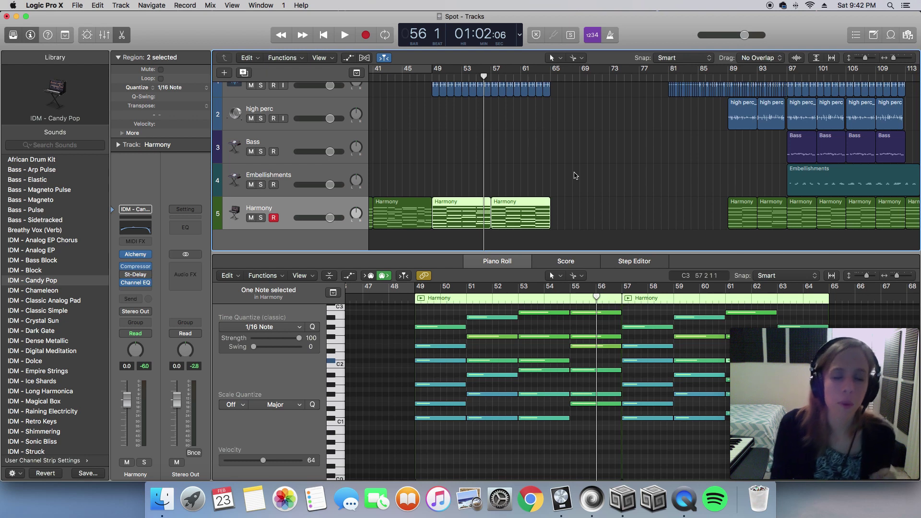
scroll(575, 175, left, 10)
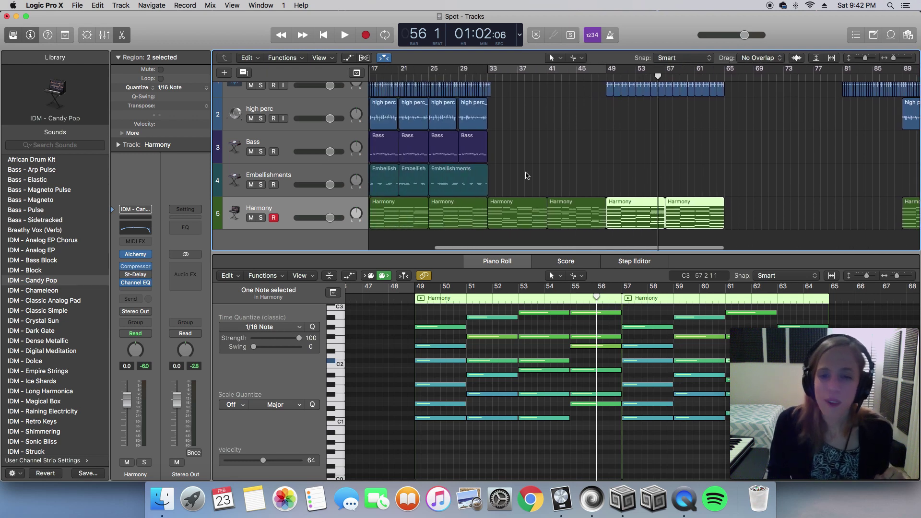
Select the two reworked Harmony regions from bar 33 to bar 49 and show all their notes together in the piano roll.
drag(517, 177, 582, 212)
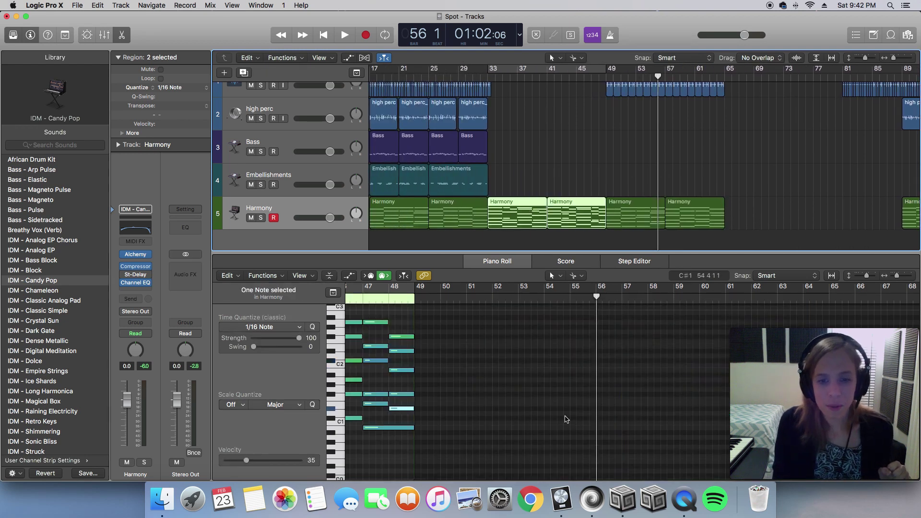
scroll(567, 419, left, 3)
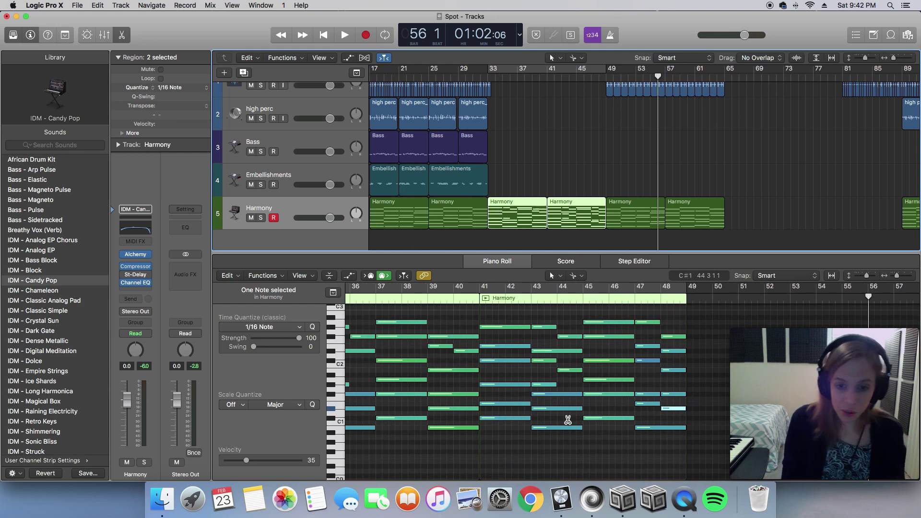
key(super+Left)
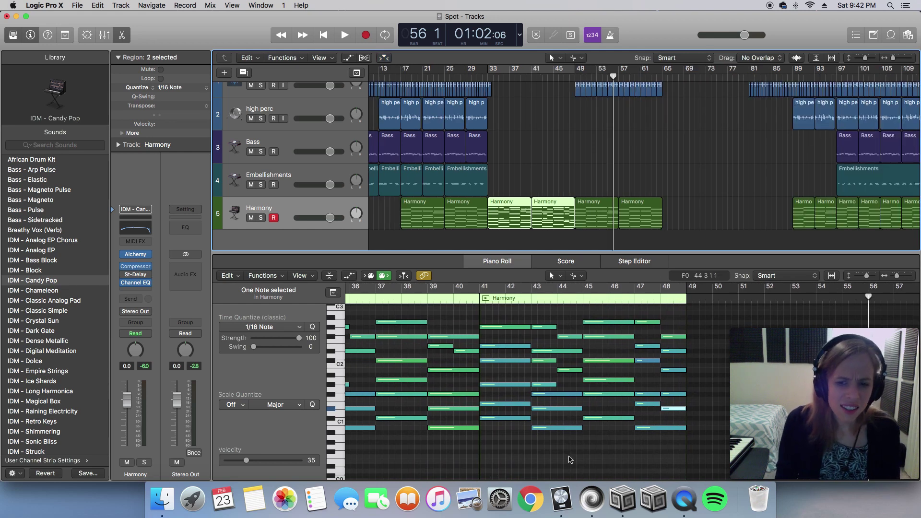
click(568, 419)
key(super+Left)
scroll(569, 459, right, 5)
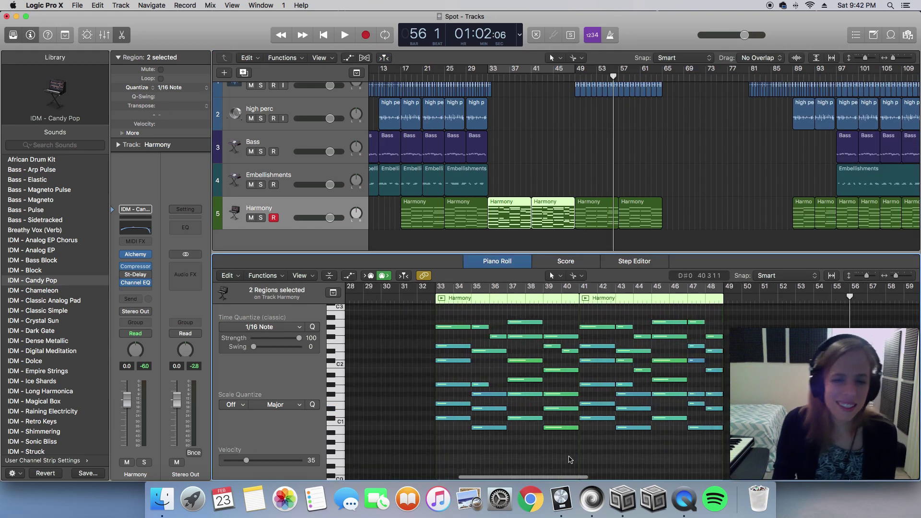